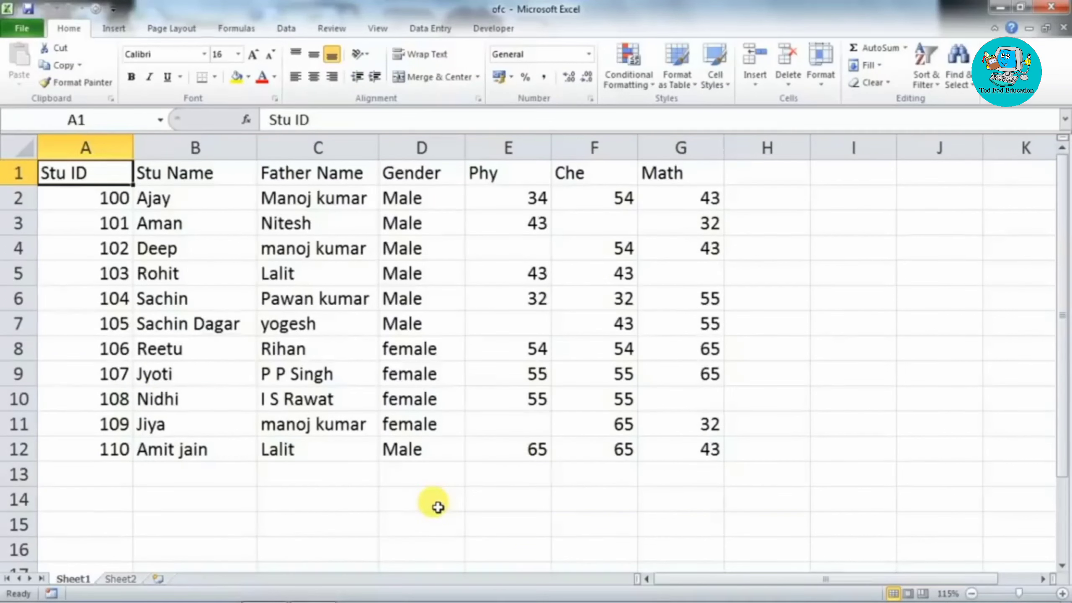
# Check the sheet's print preview and examine the first printed page's range A1:F33 within the page breaks.
pyautogui.hotkey('ctrl', 'F2')
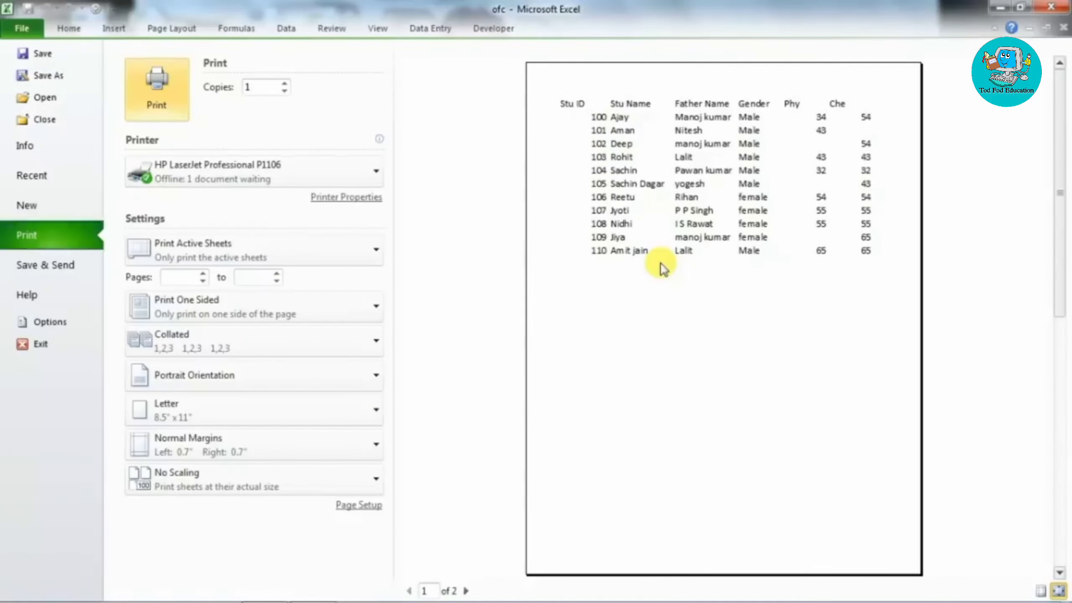
pyautogui.press('Escape')
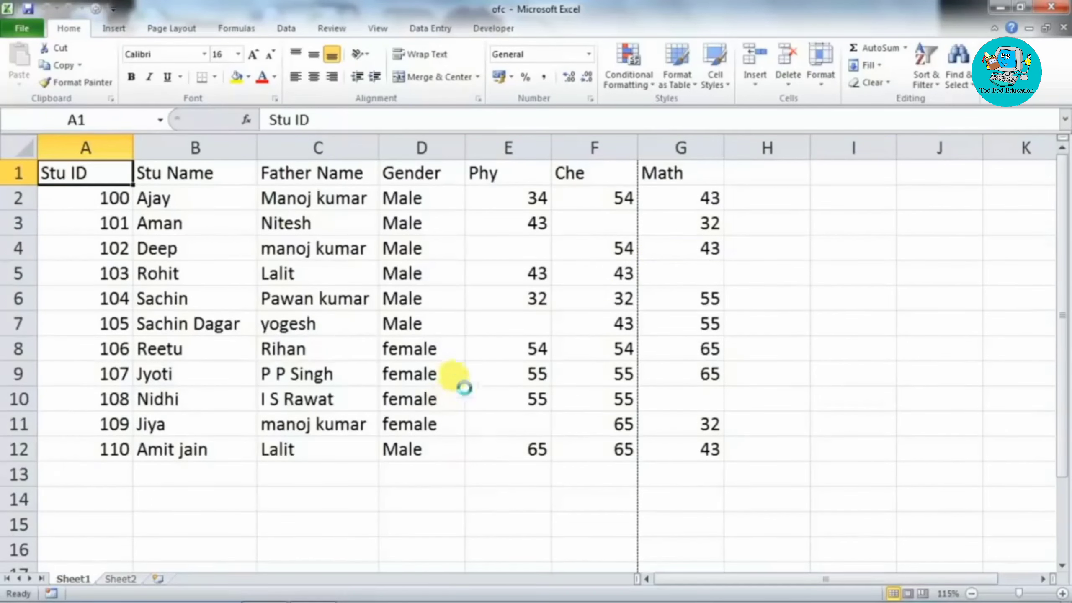
pyautogui.keyDown('ctrl'); pyautogui.scroll(-3, 465, 388); pyautogui.keyUp('ctrl')
pyautogui.keyDown('ctrl'); pyautogui.scroll(-1, 463, 387); pyautogui.keyUp('ctrl')
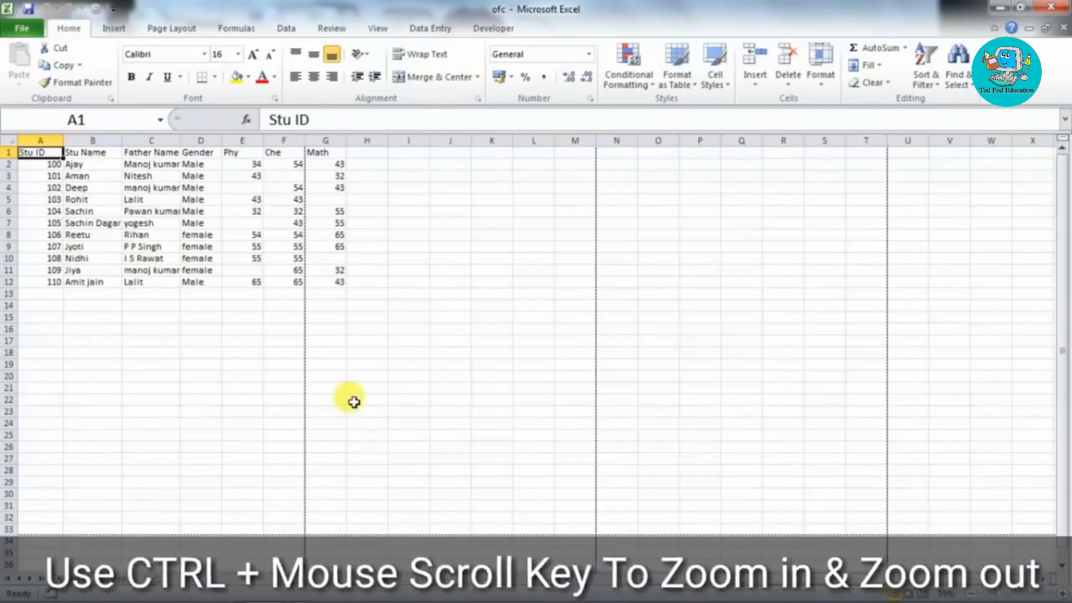
pyautogui.click(285, 528)
pyautogui.moveTo(285, 526); pyautogui.dragTo(11, 153)
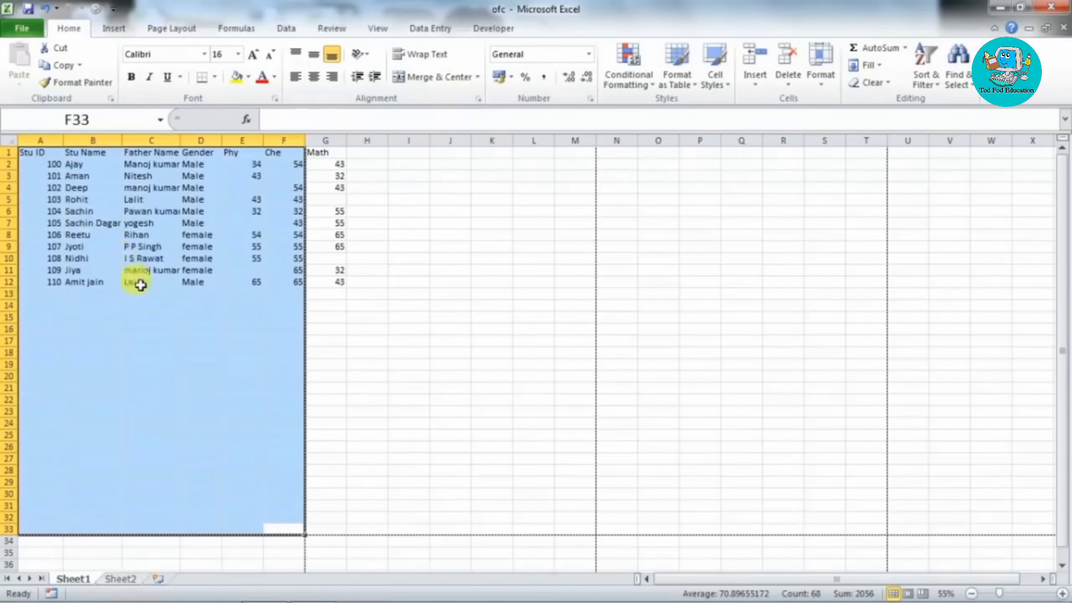
pyautogui.click(162, 325)
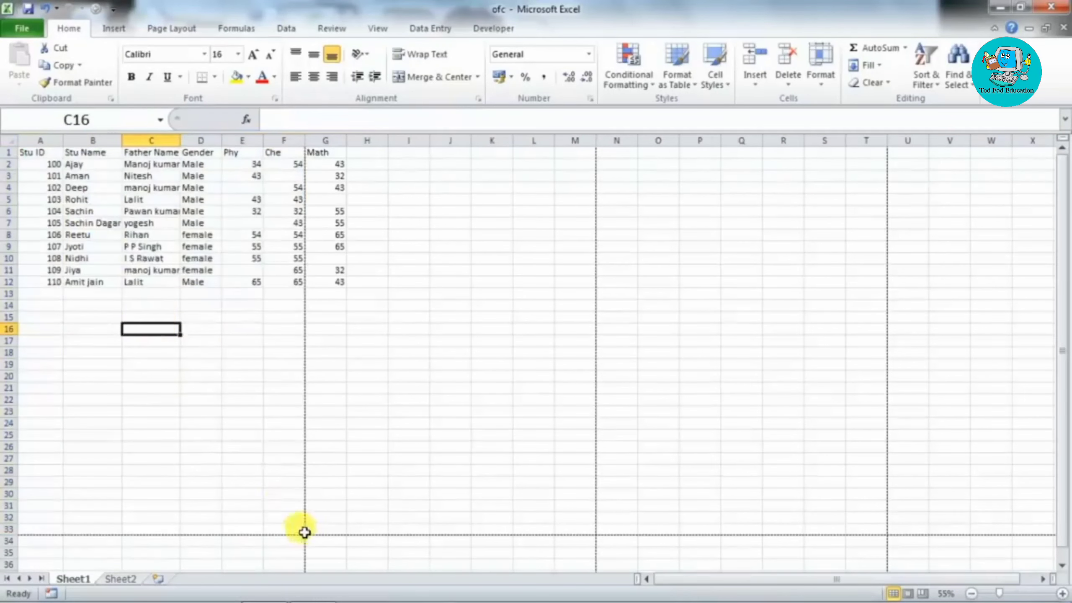
pyautogui.moveTo(302, 531); pyautogui.dragTo(17, 152)
pyautogui.click(371, 351)
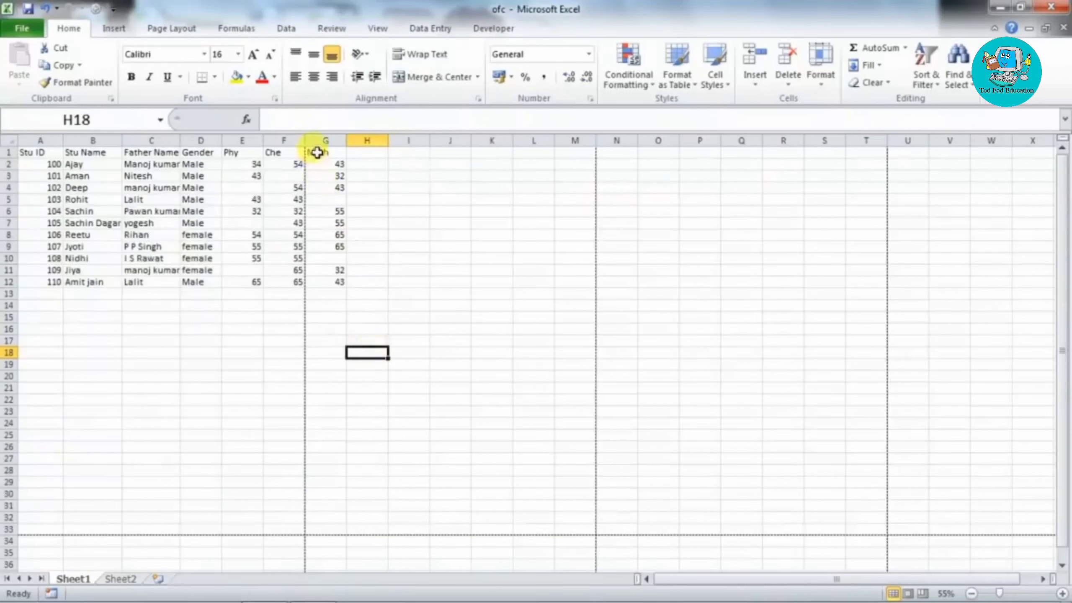
# Examine the second printed page's range G1:M33 against the cells B6:F33 on the first page.
pyautogui.click(338, 154)
pyautogui.moveTo(337, 153); pyautogui.dragTo(575, 528)
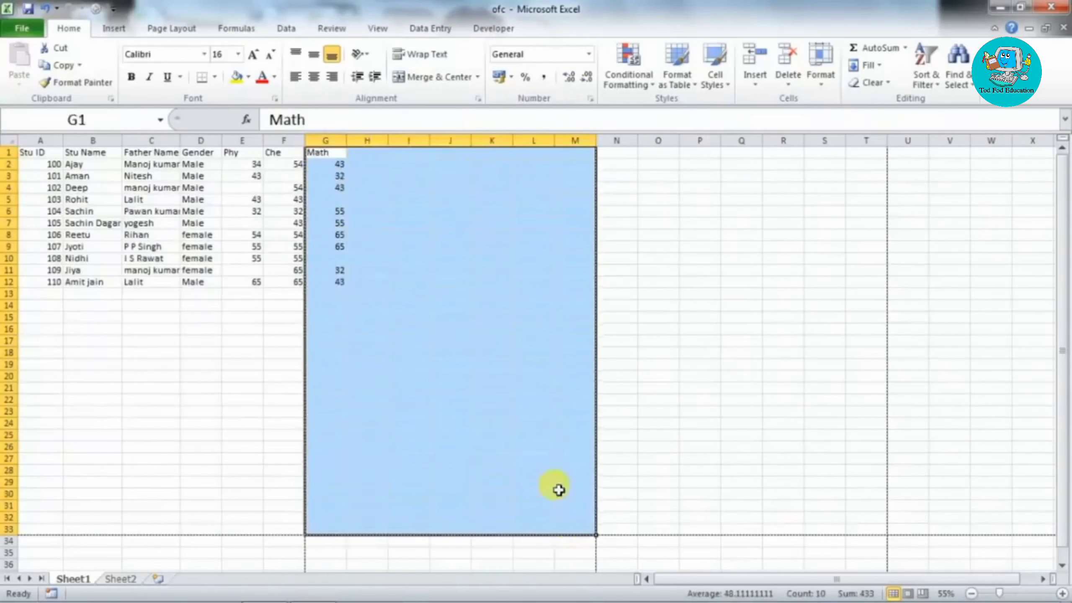
pyautogui.click(365, 352)
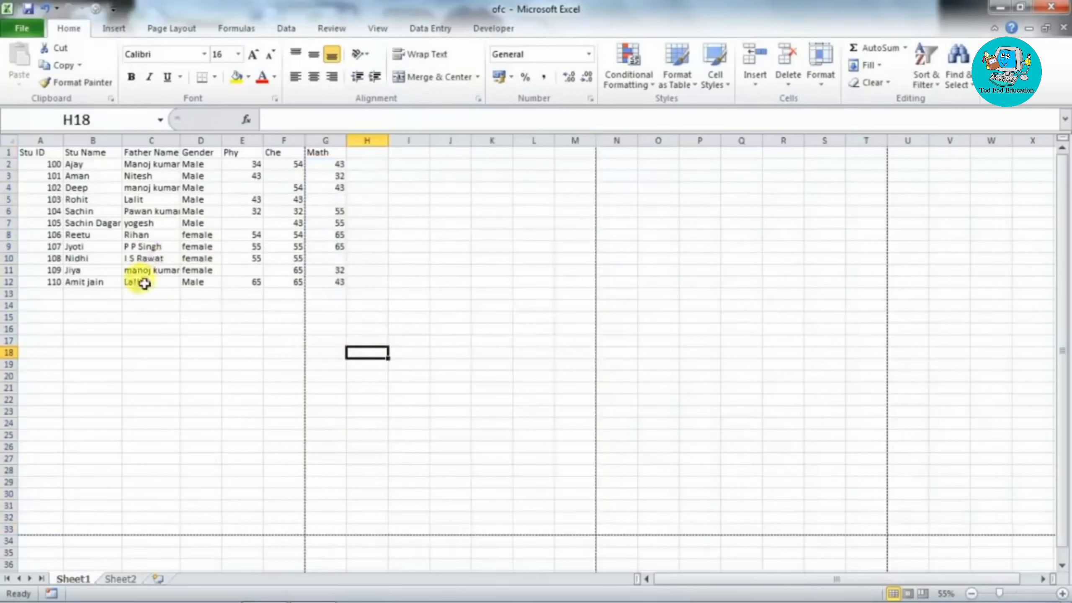
pyautogui.moveTo(78, 210); pyautogui.dragTo(297, 528)
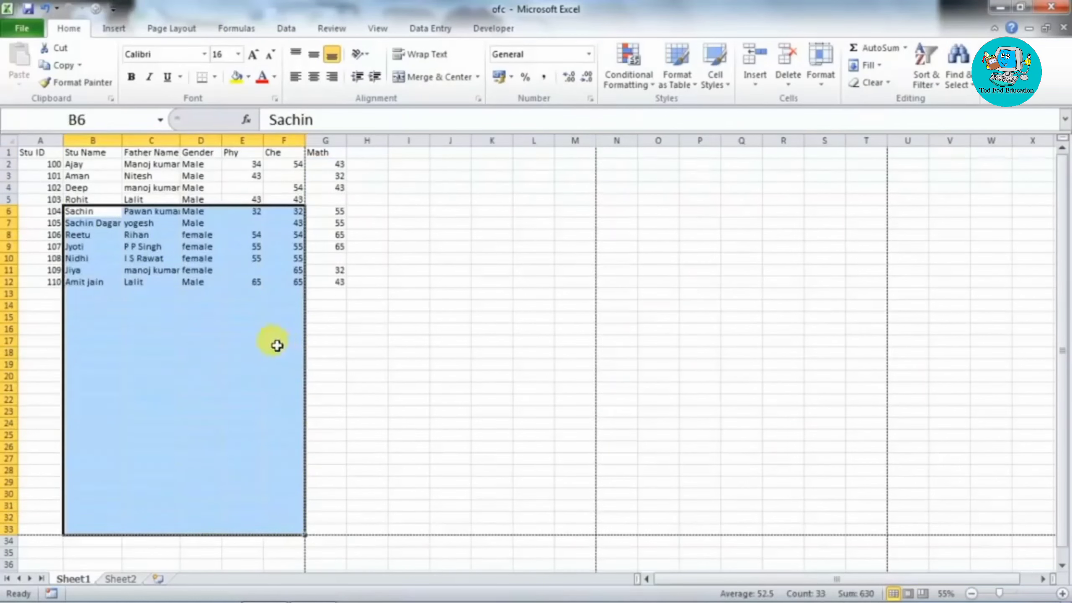
pyautogui.click(261, 341)
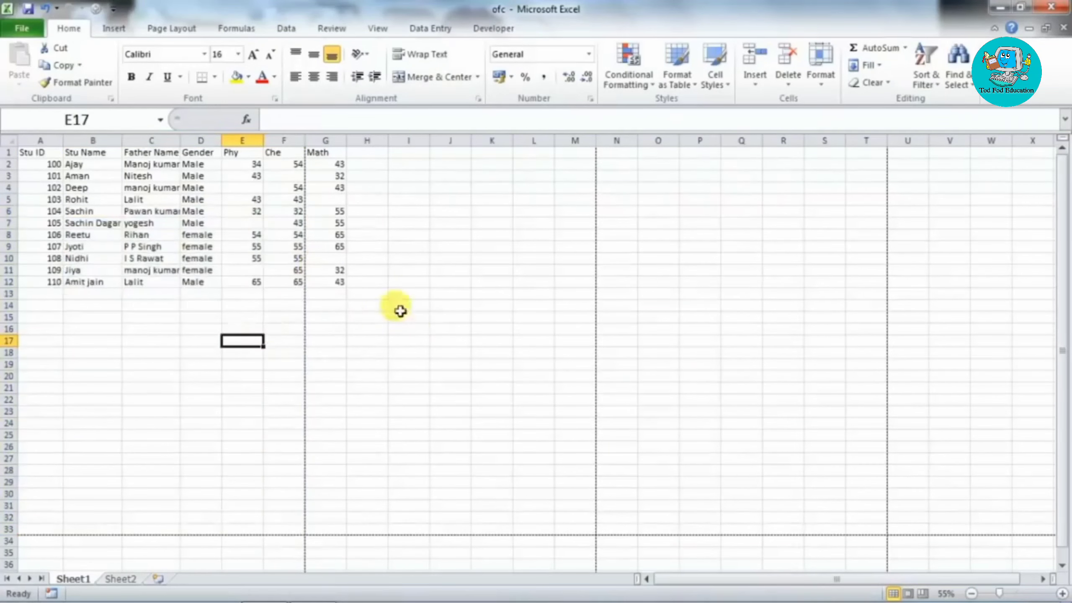
# Select the full student table A1:G12 and clear the selection.
pyautogui.scroll(2, 472, 335)
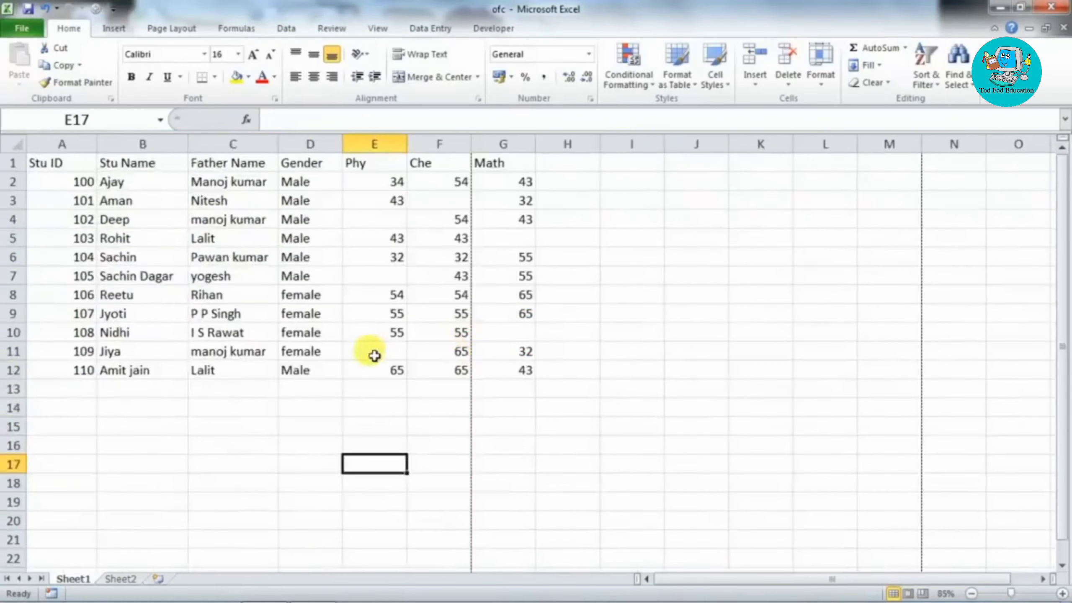
pyautogui.scroll(2, 374, 356)
pyautogui.scroll(1, 441, 372)
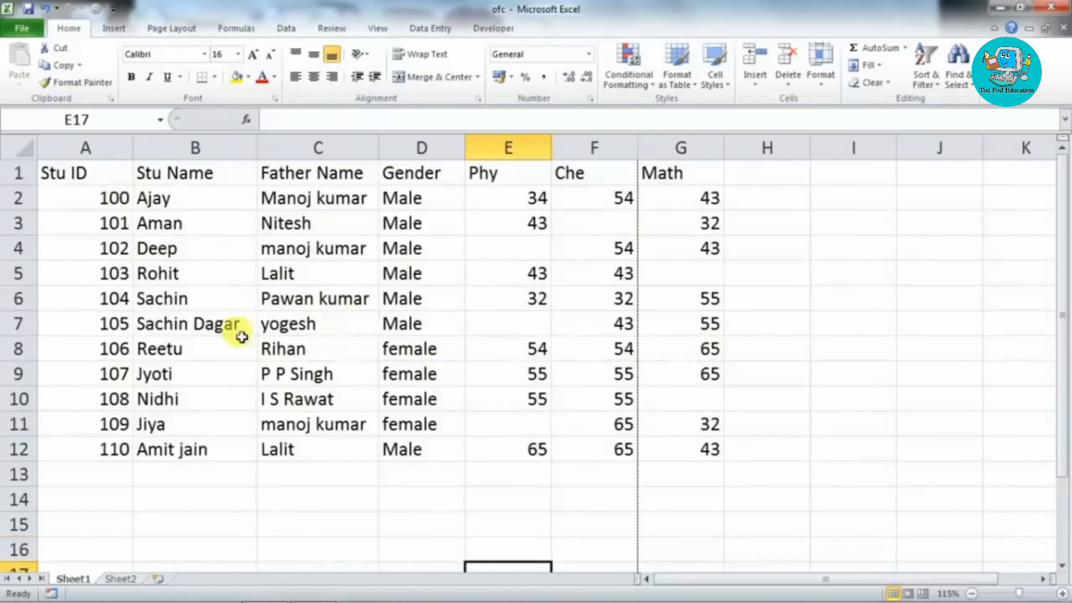
pyautogui.moveTo(74, 171); pyautogui.dragTo(624, 448)
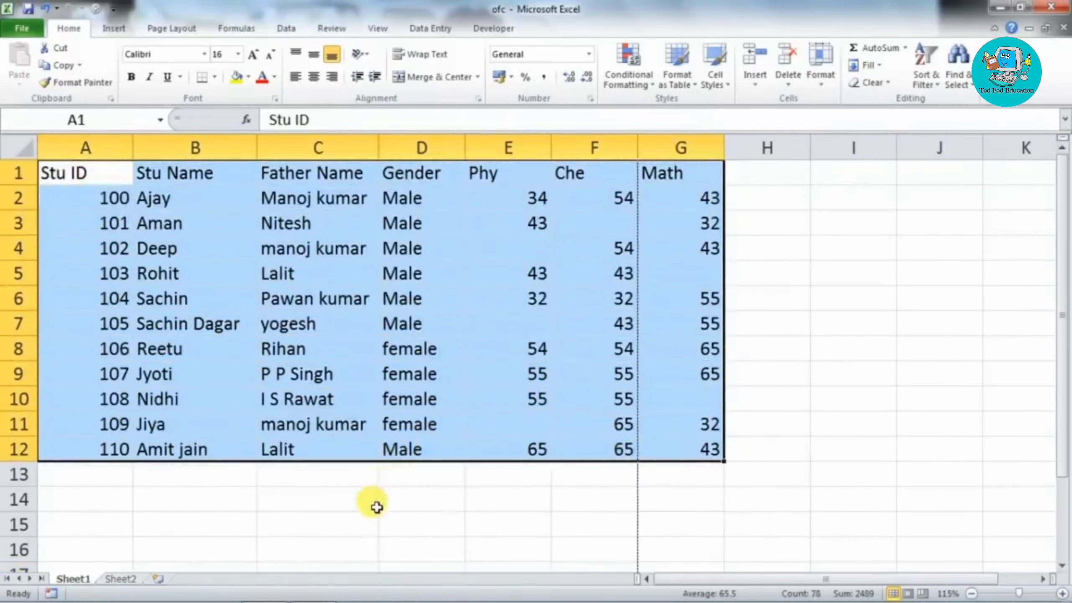
pyautogui.click(340, 523)
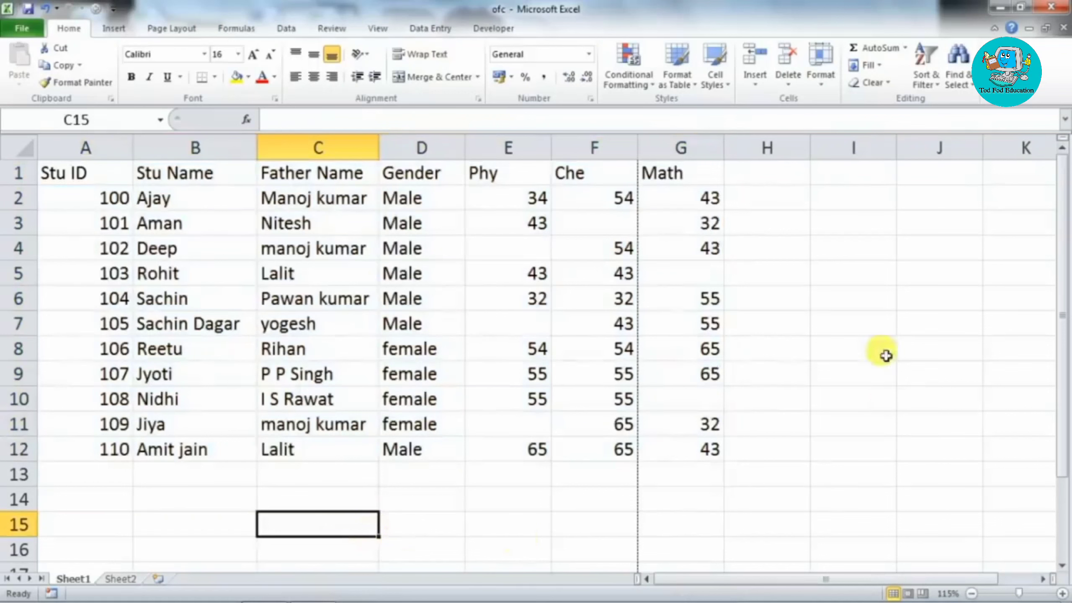
# Select the entire worksheet starting from the empty cell J5.
pyautogui.click(904, 320)
pyautogui.click(915, 281)
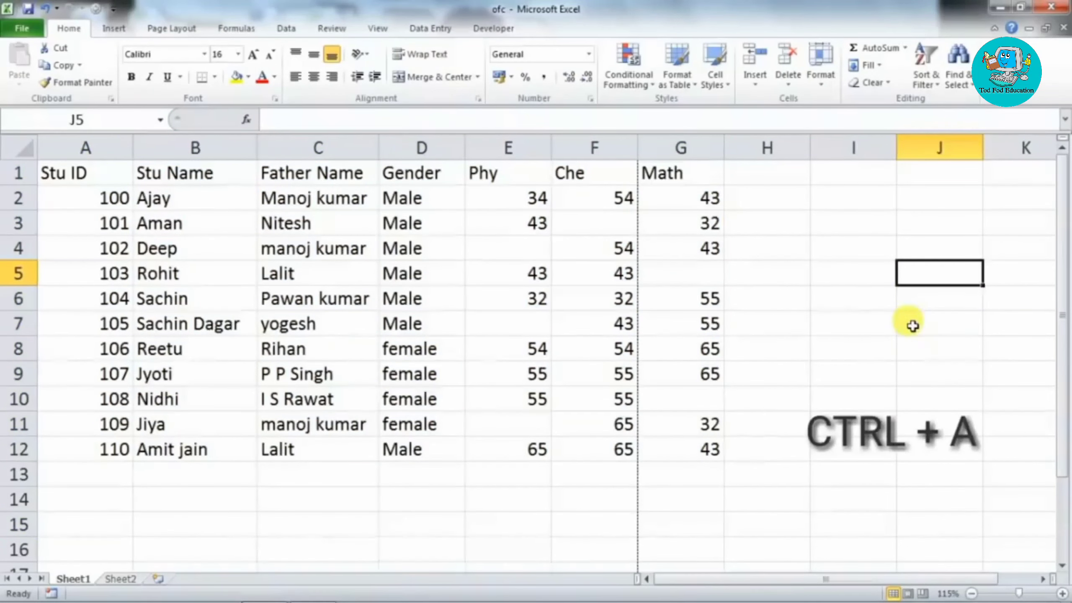
pyautogui.hotkey('ctrl', 'a')
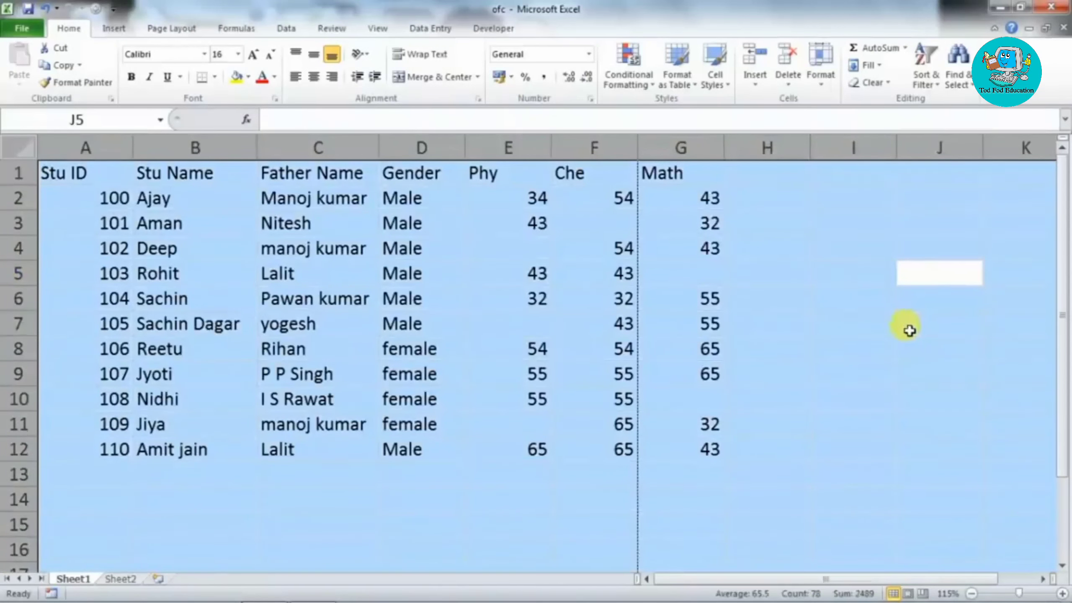
# Select the whole student table from cell C5, followed by only the partial range A1:E8.
pyautogui.click(277, 291)
pyautogui.click(395, 373)
pyautogui.click(314, 274)
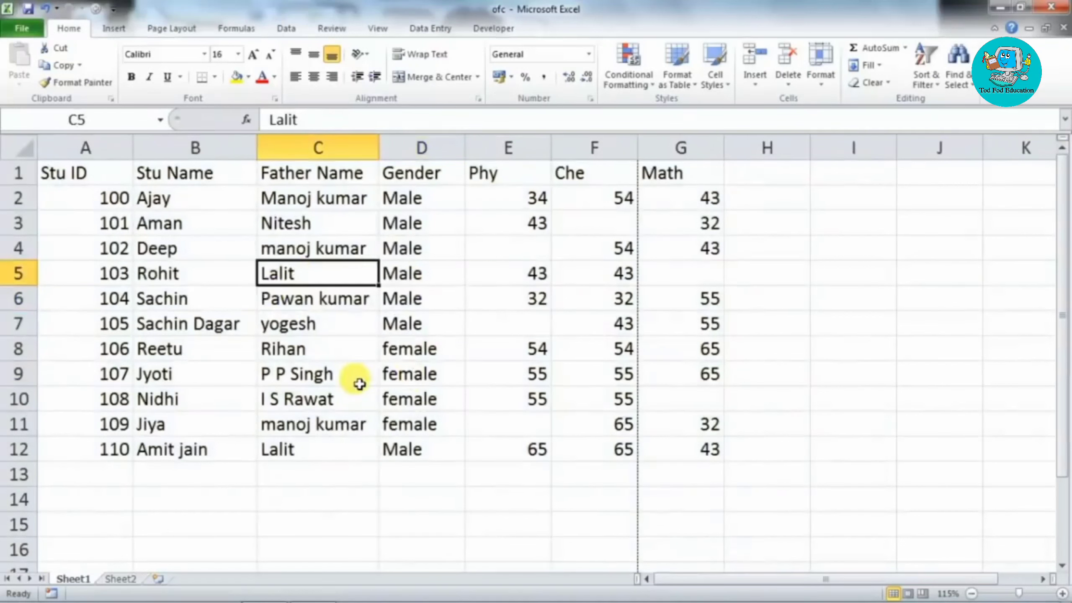
pyautogui.hotkey('ctrl', 'a')
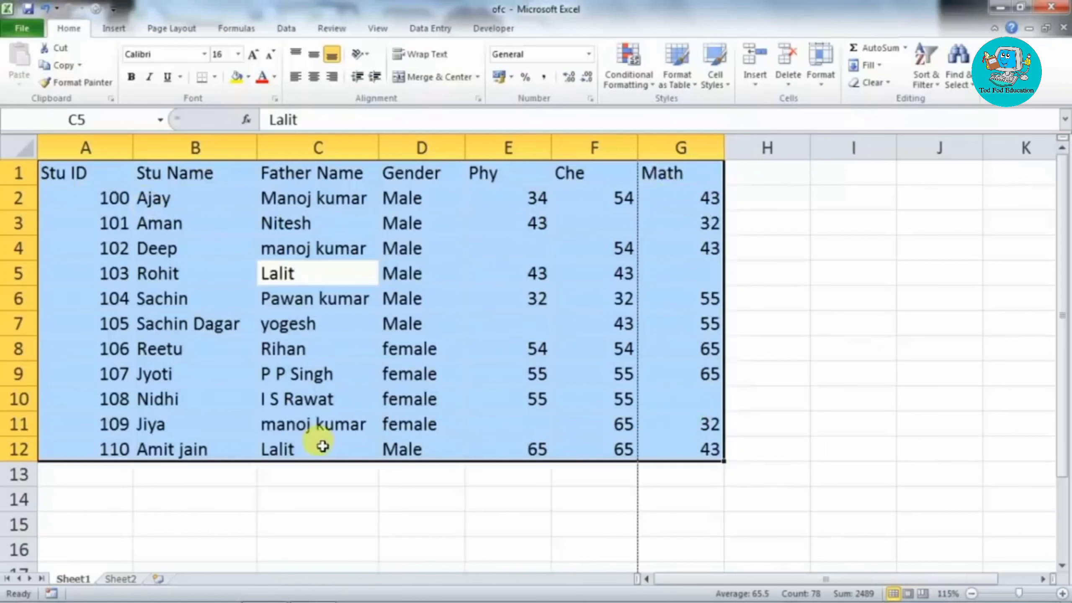
pyautogui.click(85, 198)
pyautogui.moveTo(84, 173); pyautogui.dragTo(479, 344)
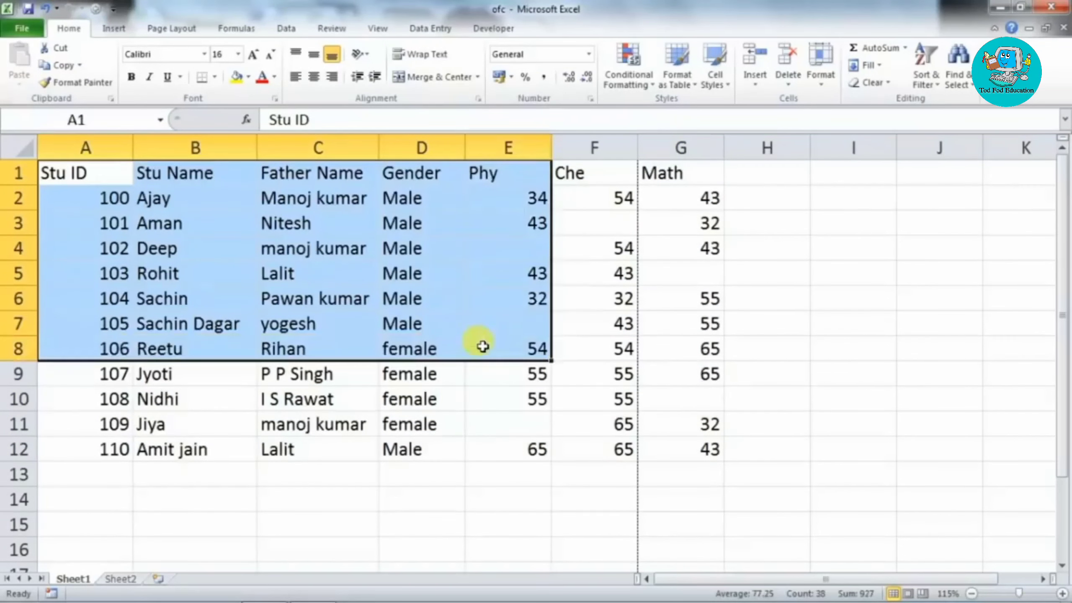
# Apply all borders to the complete student table A1:G12.
pyautogui.click(277, 255)
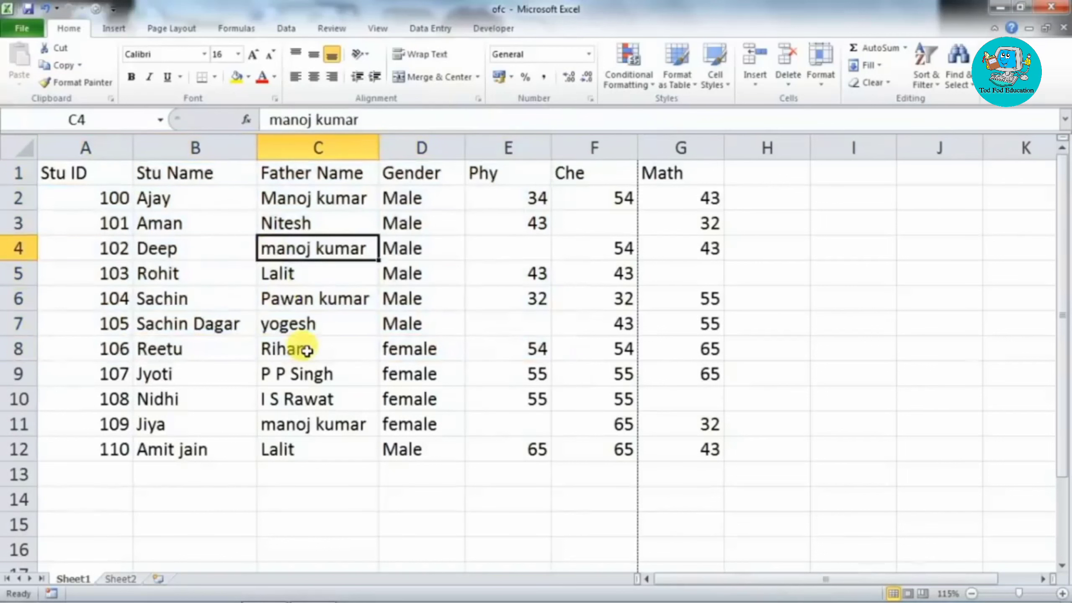
pyautogui.hotkey('ctrl', 'a')
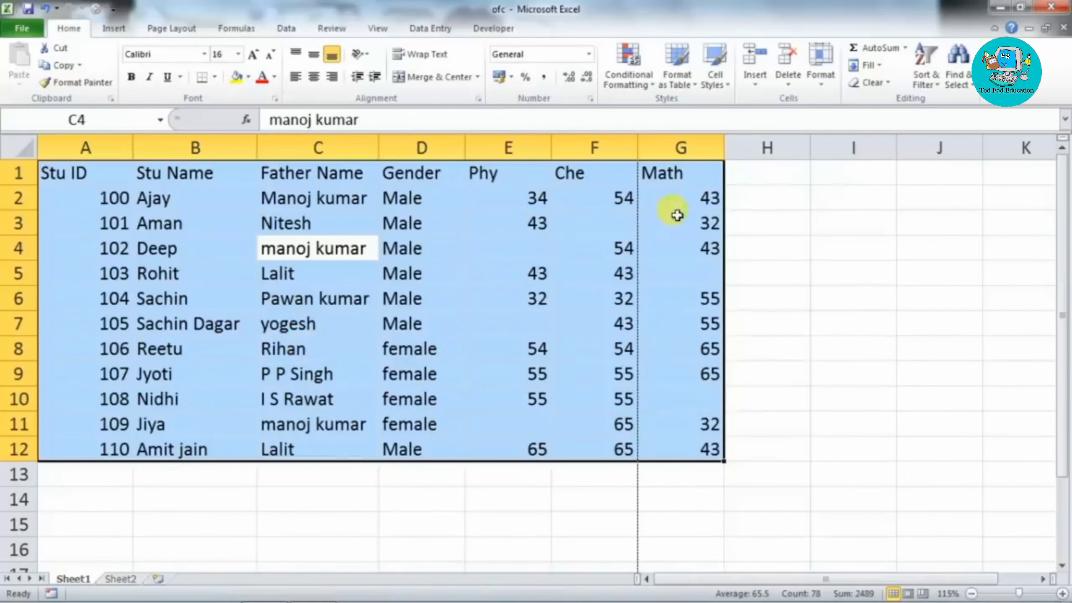
pyautogui.click(216, 79)
pyautogui.click(230, 207)
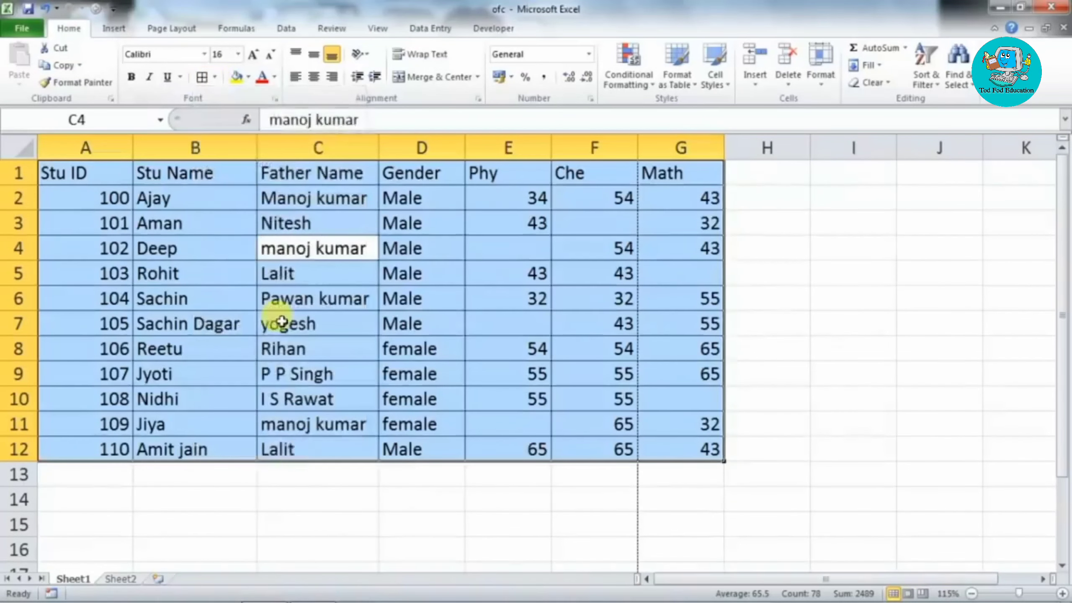
pyautogui.click(306, 498)
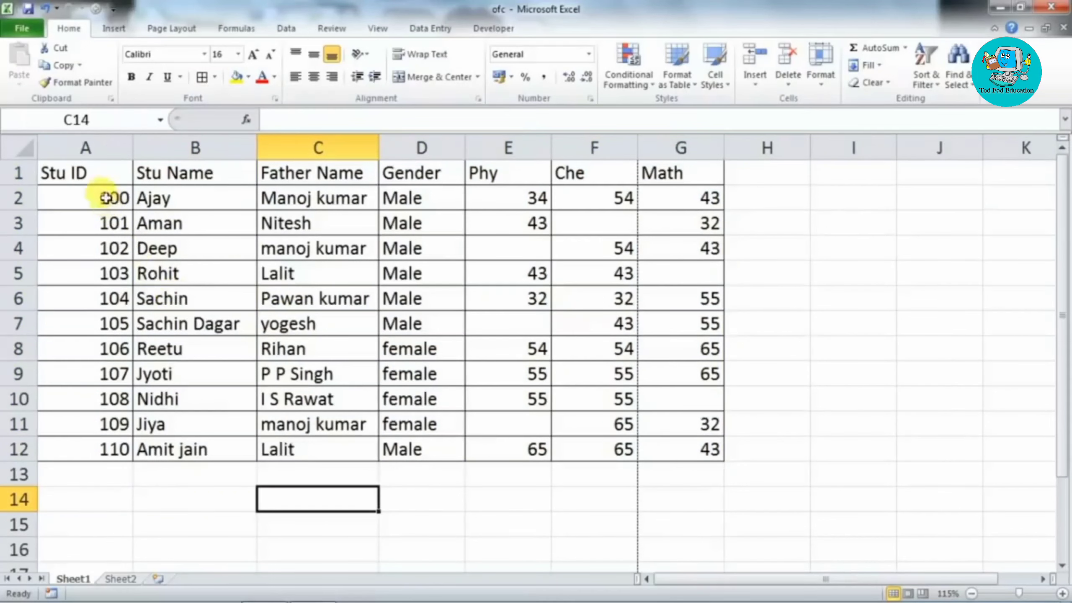
# Center the Stu ID values in A2:A12 and check the formatted table in the print preview.
pyautogui.moveTo(106, 198); pyautogui.dragTo(76, 449)
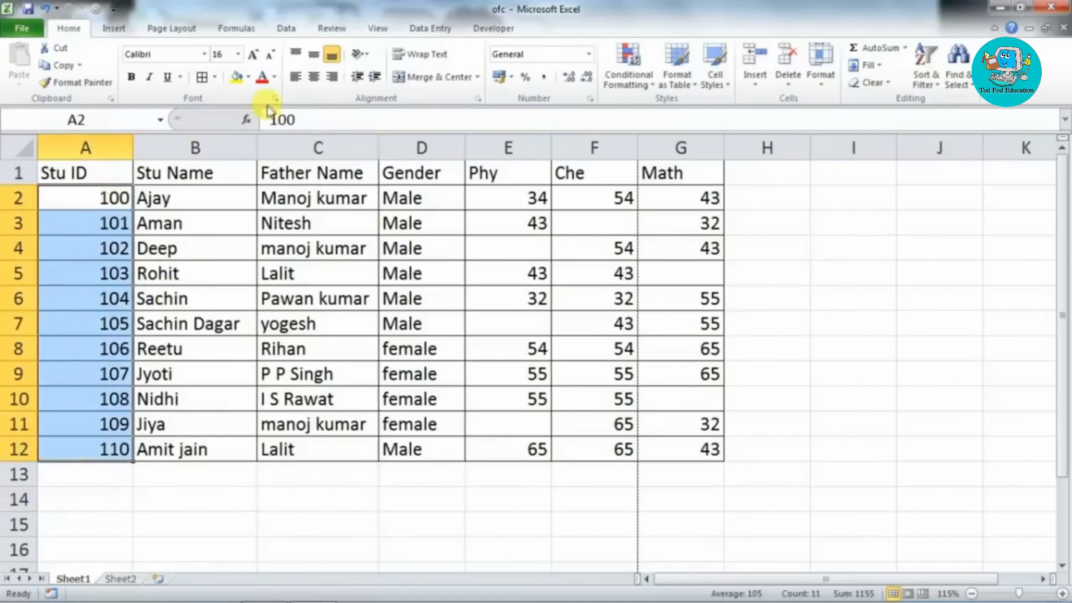
pyautogui.click(314, 77)
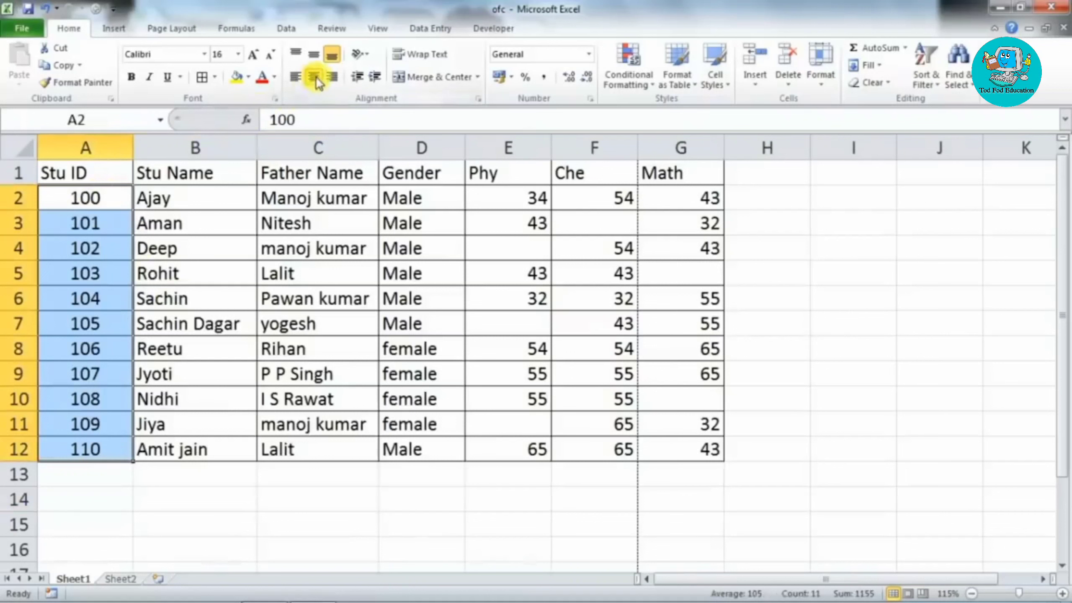
pyautogui.click(529, 389)
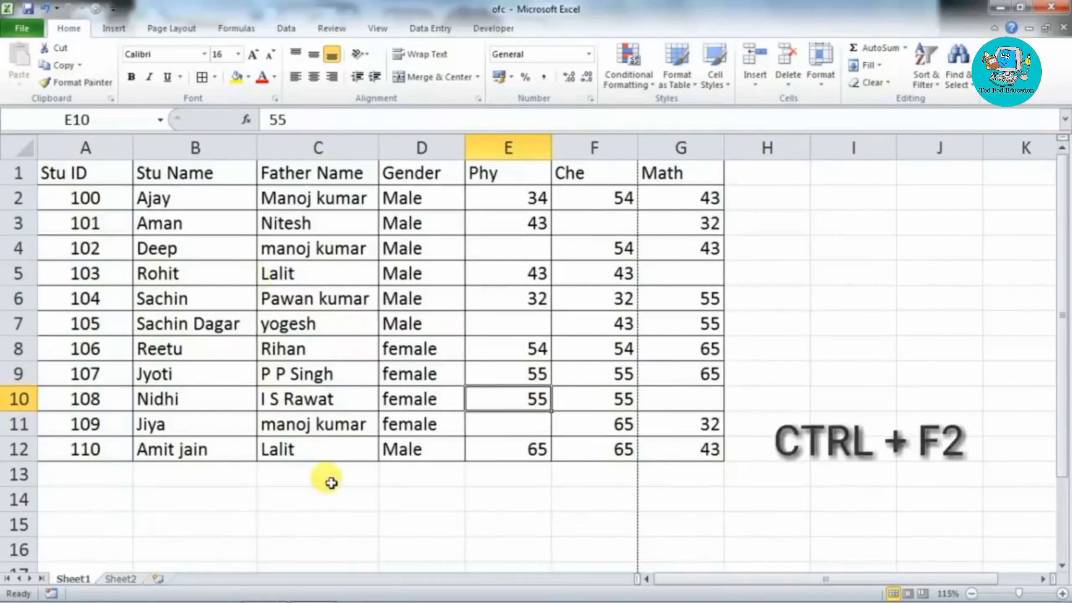
pyautogui.hotkey('ctrl', 'F2')
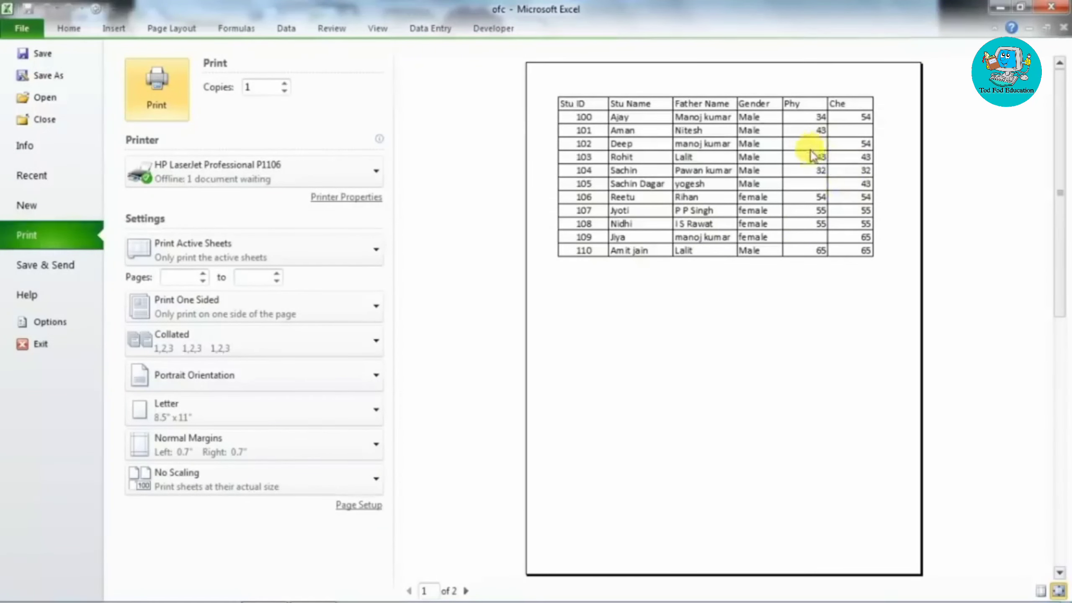
pyautogui.press('Escape')
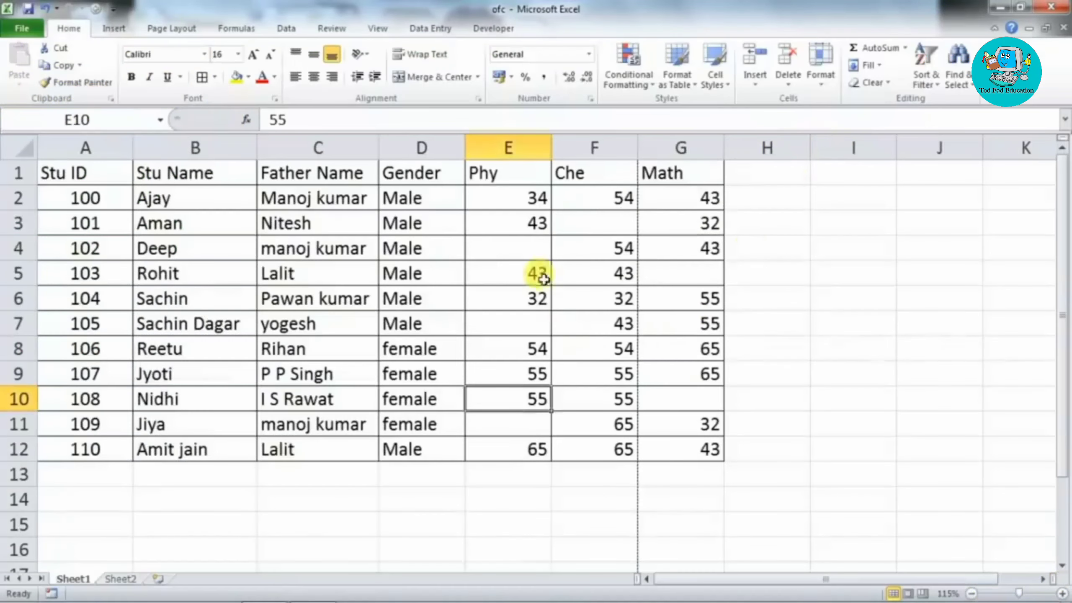
# Examine the empty marks cells in the Phy and Math columns, including E4, E7, E11, G5 and G10.
pyautogui.click(530, 252)
pyautogui.click(518, 328)
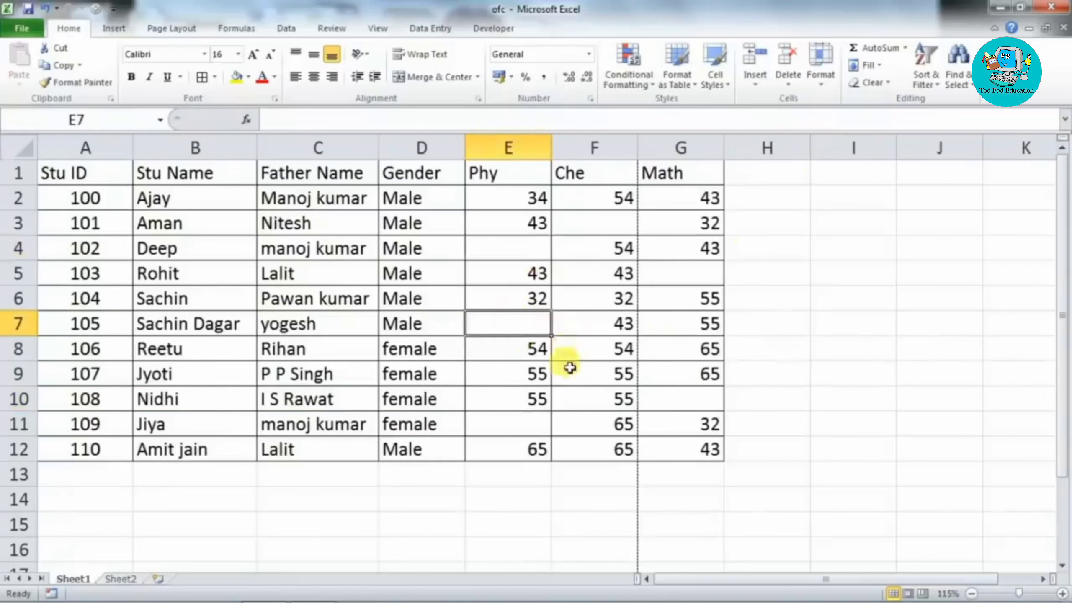
pyautogui.click(522, 424)
pyautogui.click(689, 274)
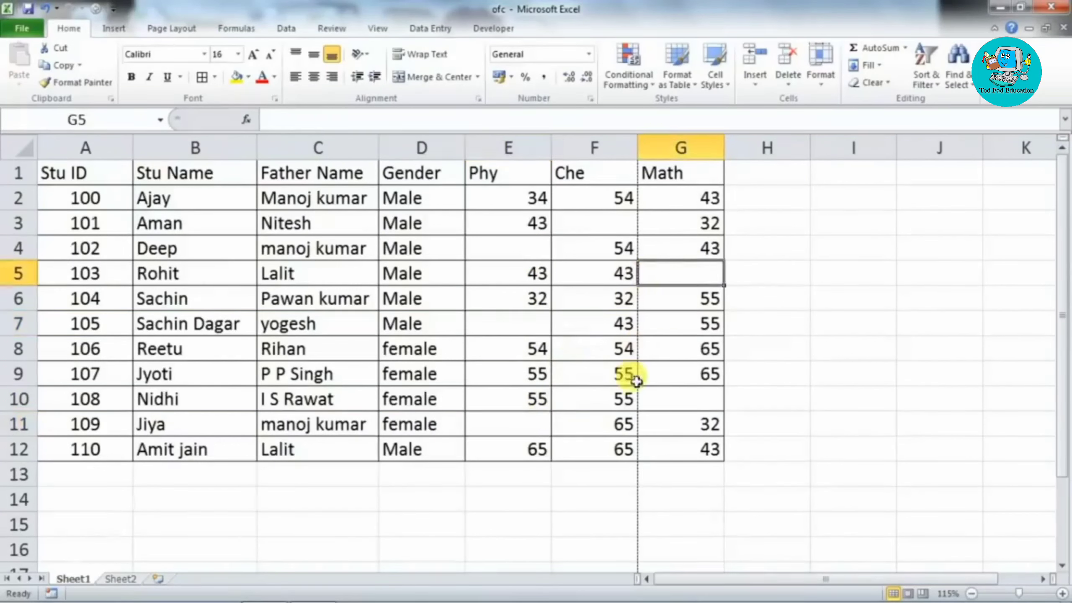
pyautogui.click(671, 404)
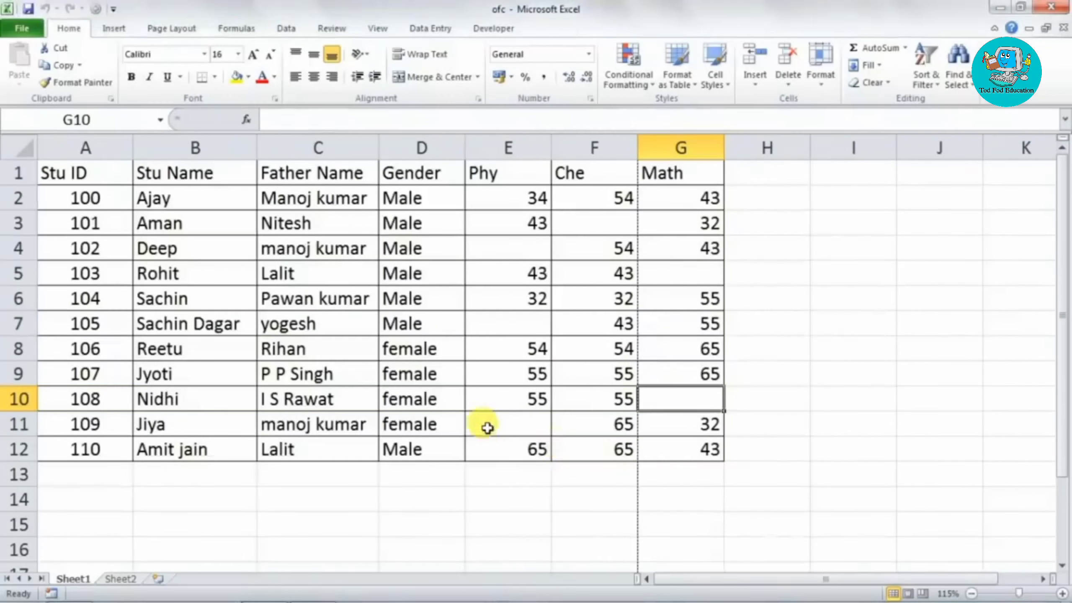
pyautogui.click(500, 329)
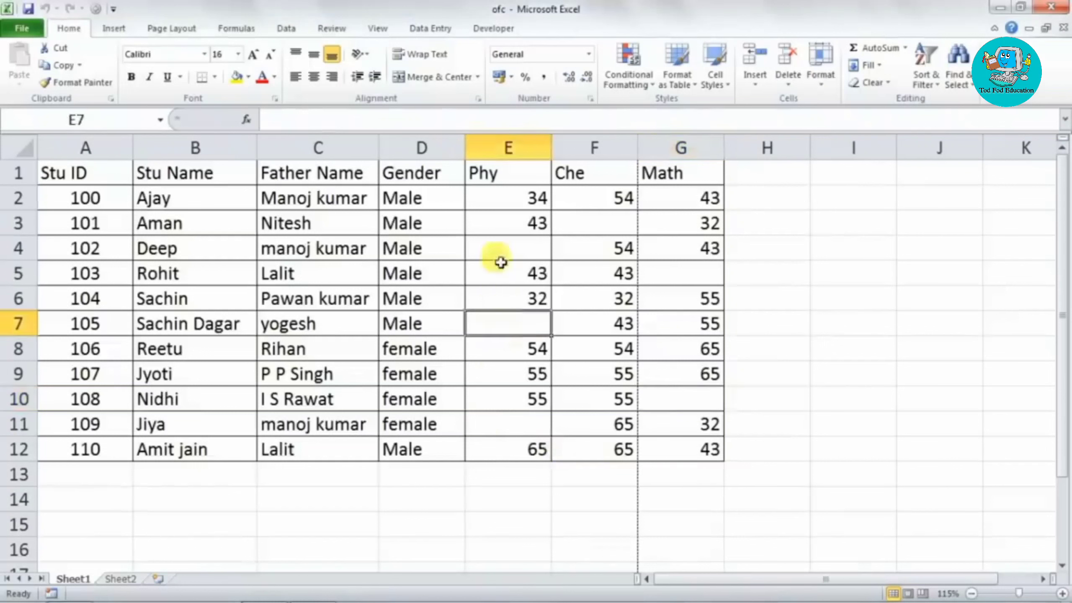
pyautogui.click(496, 247)
pyautogui.click(661, 277)
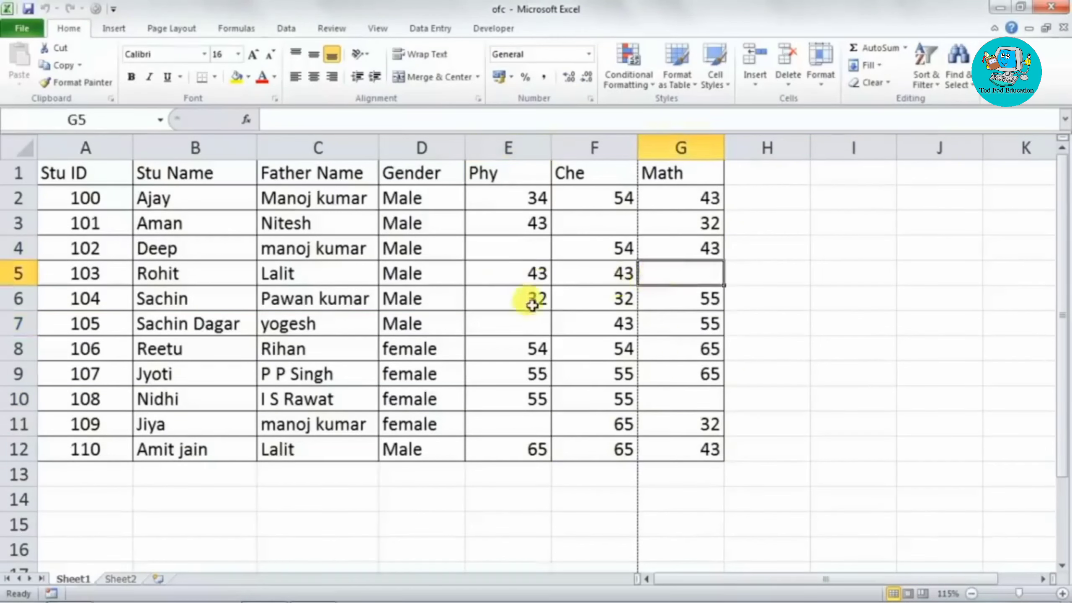
pyautogui.click(498, 321)
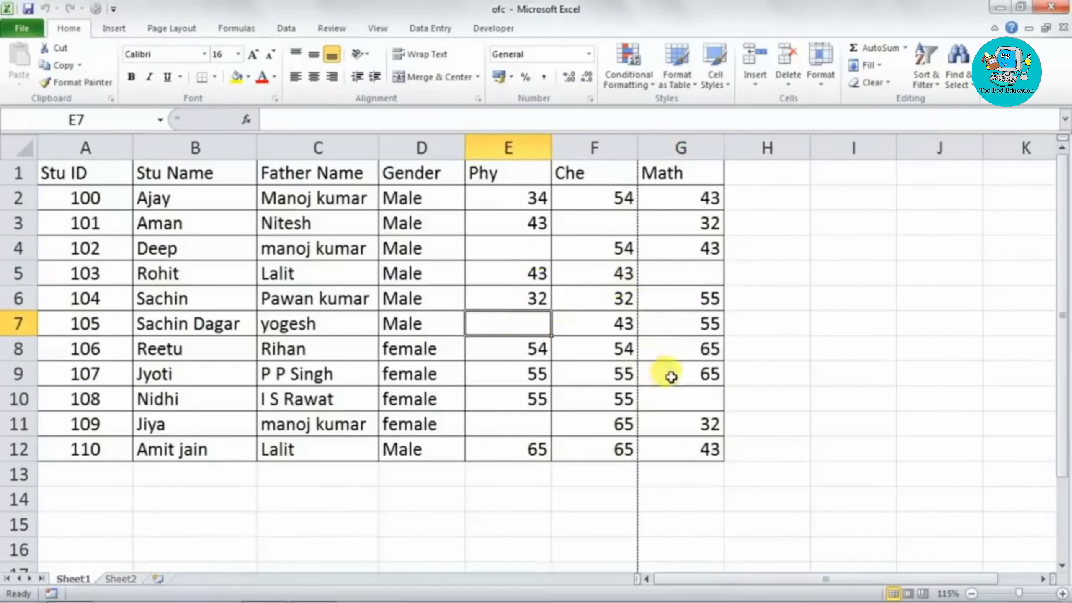
pyautogui.click(665, 397)
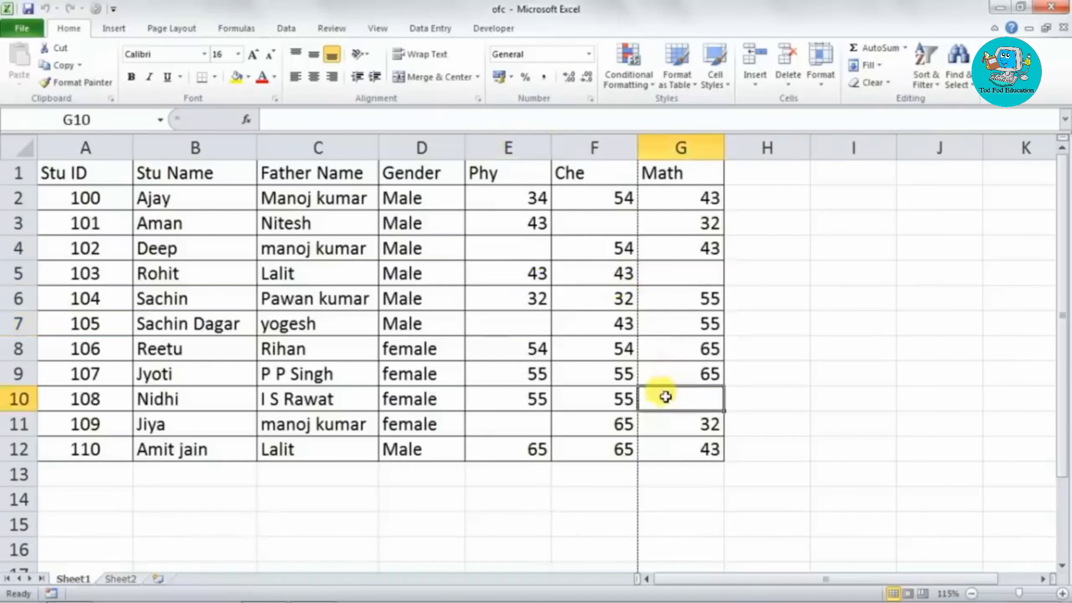
# Select only the blank cells within the marks range E2:G12 with Go To Special.
pyautogui.click(500, 423)
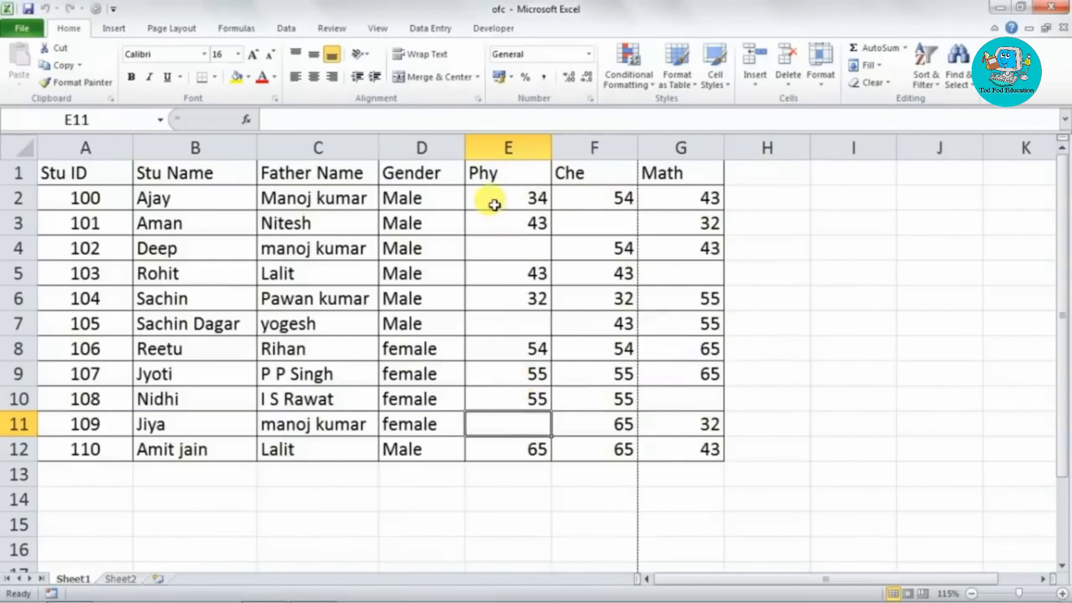
pyautogui.moveTo(488, 196); pyautogui.dragTo(671, 447)
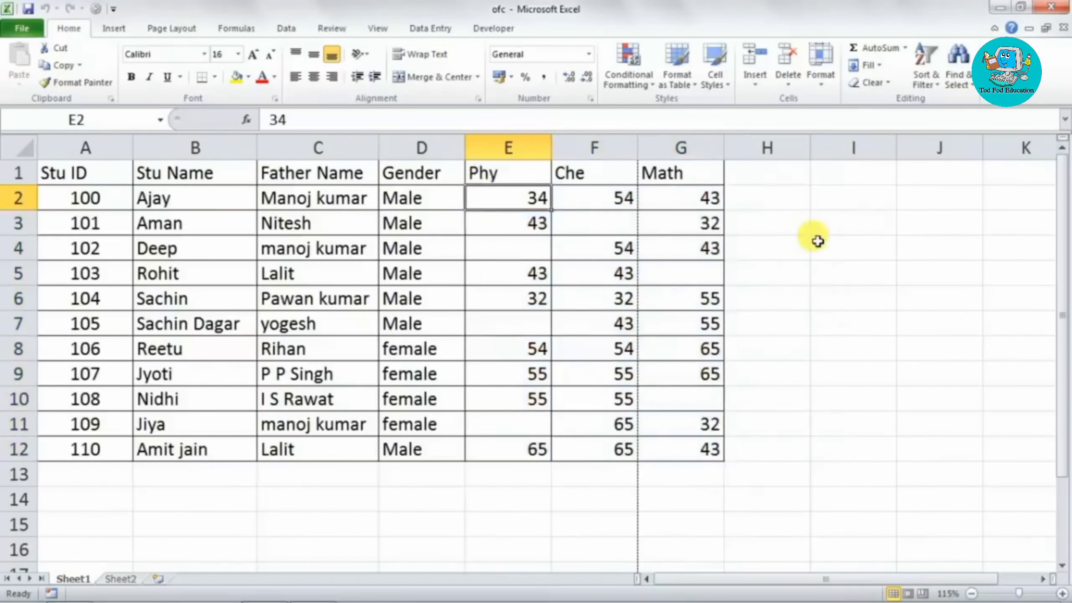
pyautogui.hotkey('ctrl', 'shift', 'Right')
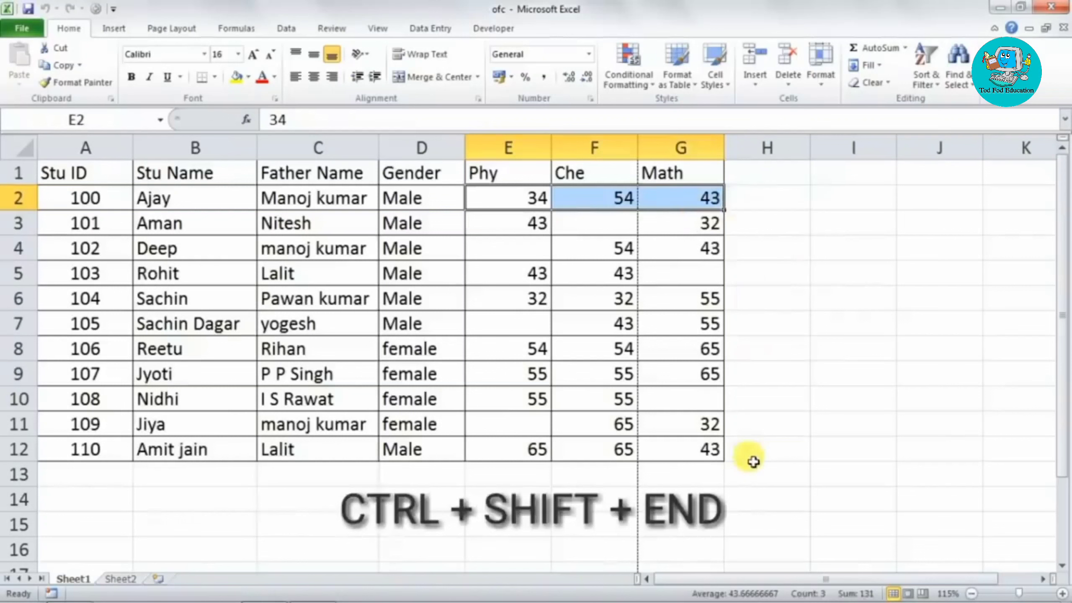
pyautogui.hotkey('ctrl', 'shift', 'End')
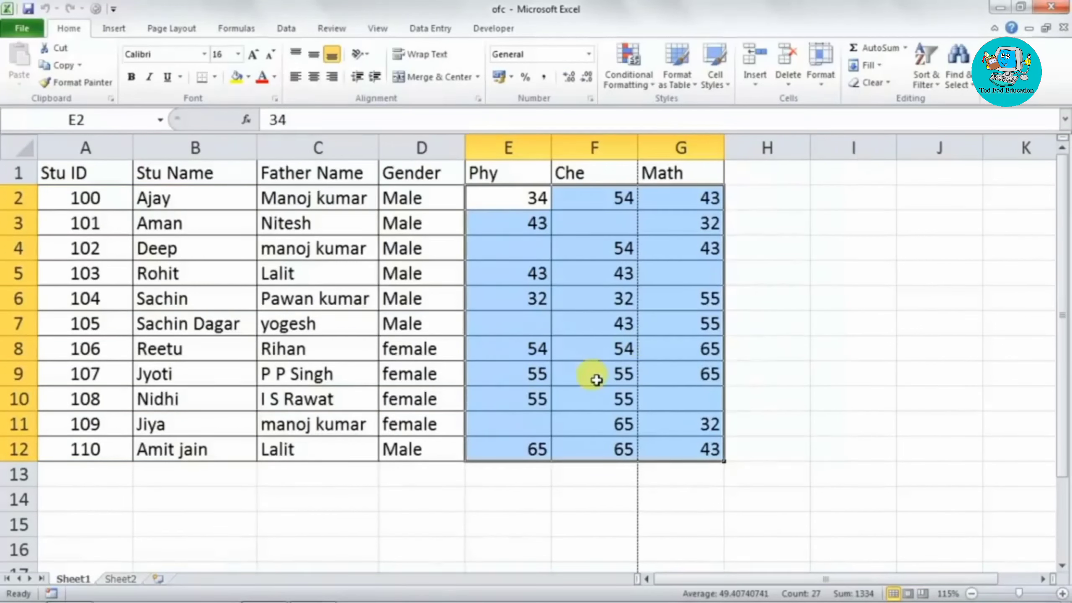
pyautogui.hotkey('ctrl', 'g')
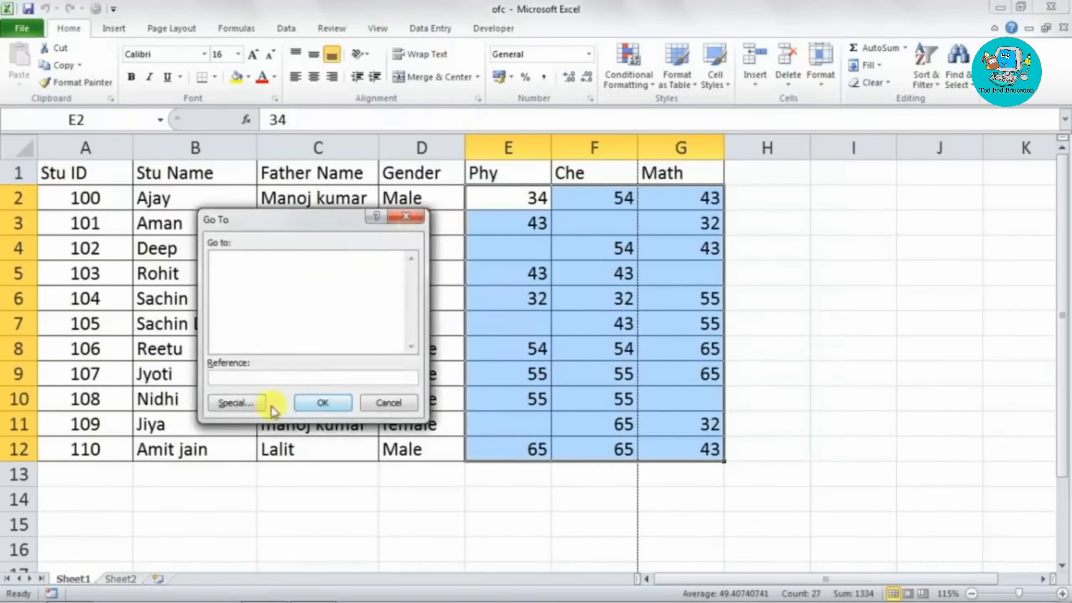
pyautogui.click(240, 401)
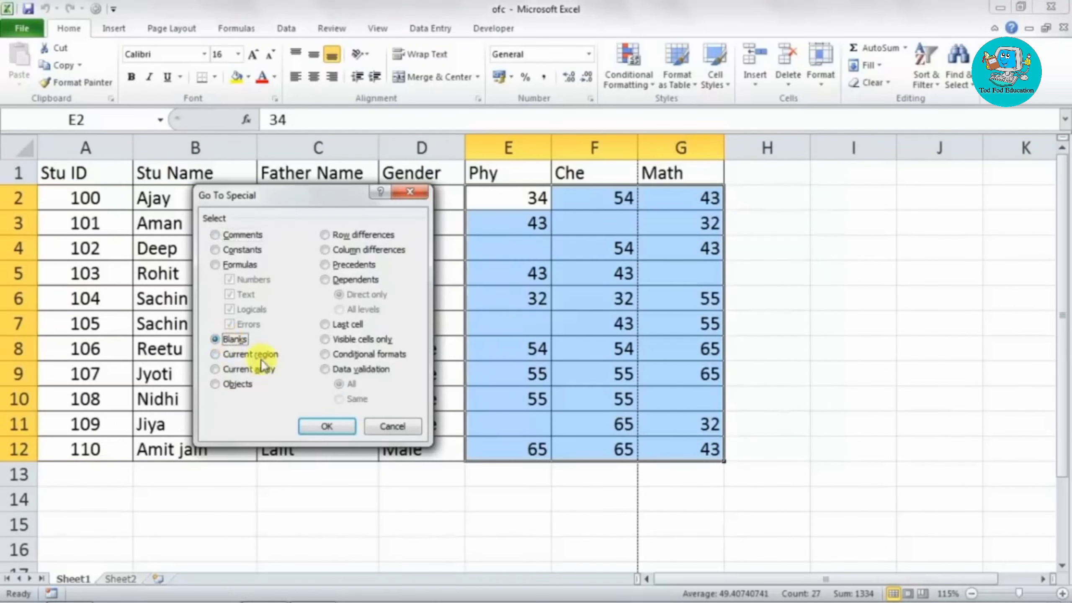
pyautogui.click(315, 428)
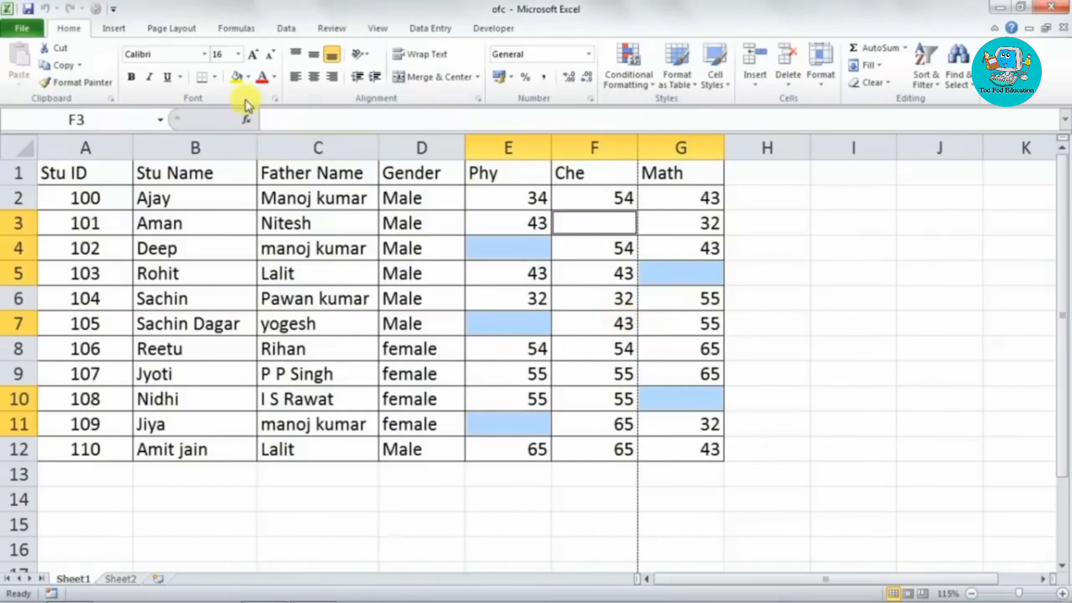
# Fill the selected blank marks cells with yellow and enter A in all of them at once.
pyautogui.click(249, 78)
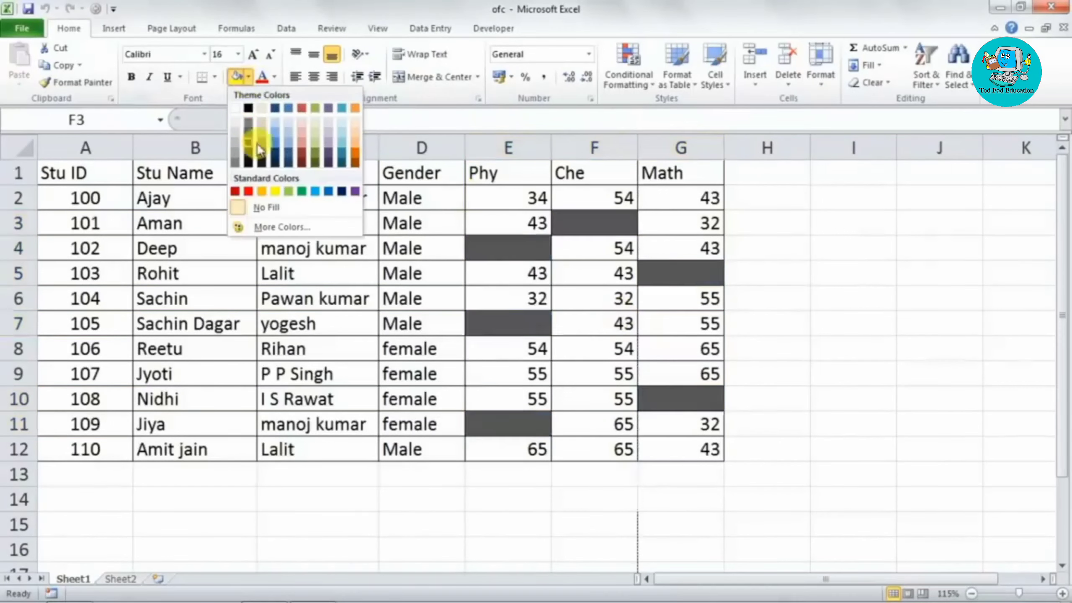
pyautogui.click(275, 191)
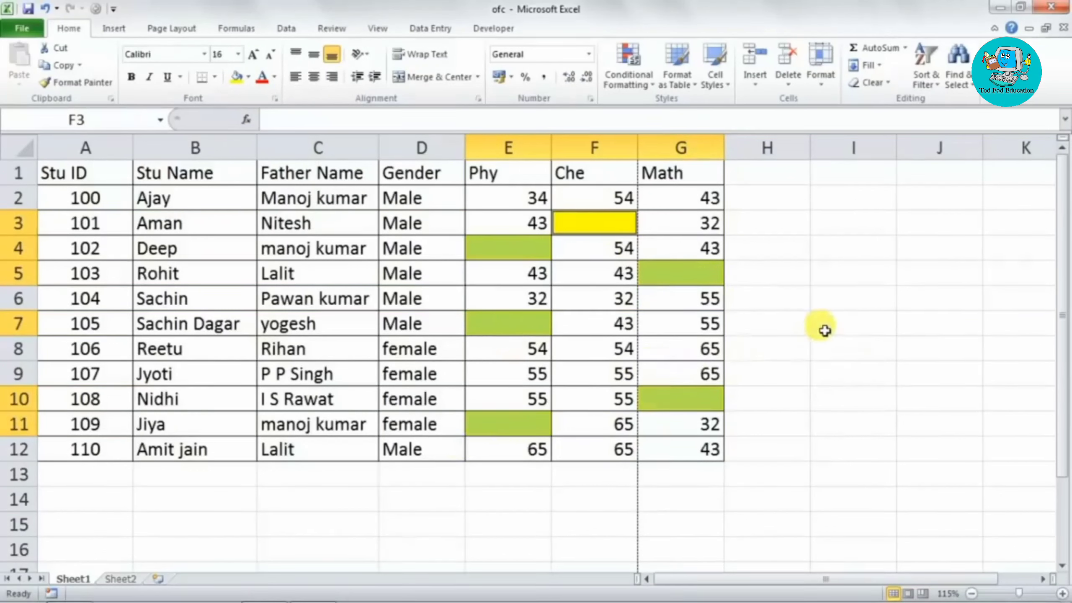
pyautogui.write('A')
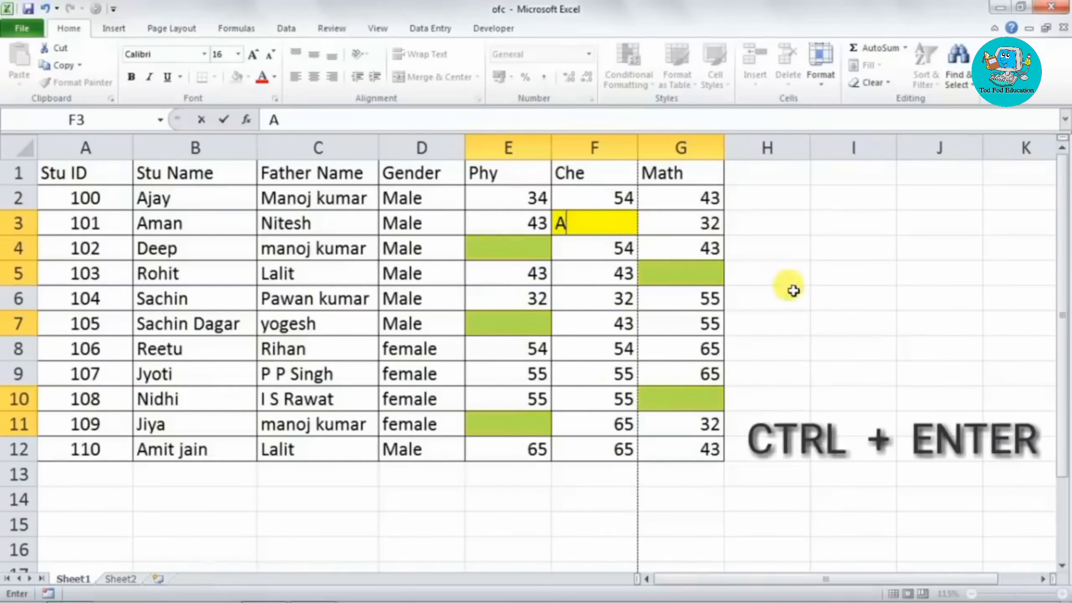
pyautogui.hotkey('ctrl', 'Return')
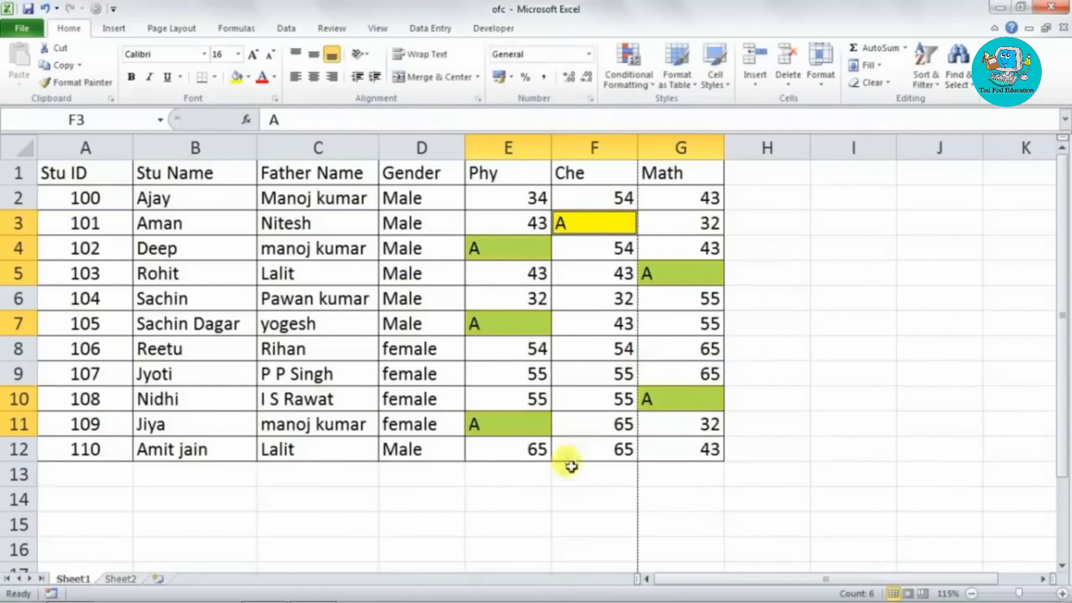
# Enter ok in every cell of the empty range A15:D21 at once, and undo the entry.
pyautogui.click(531, 515)
pyautogui.scroll(-3, 607, 478)
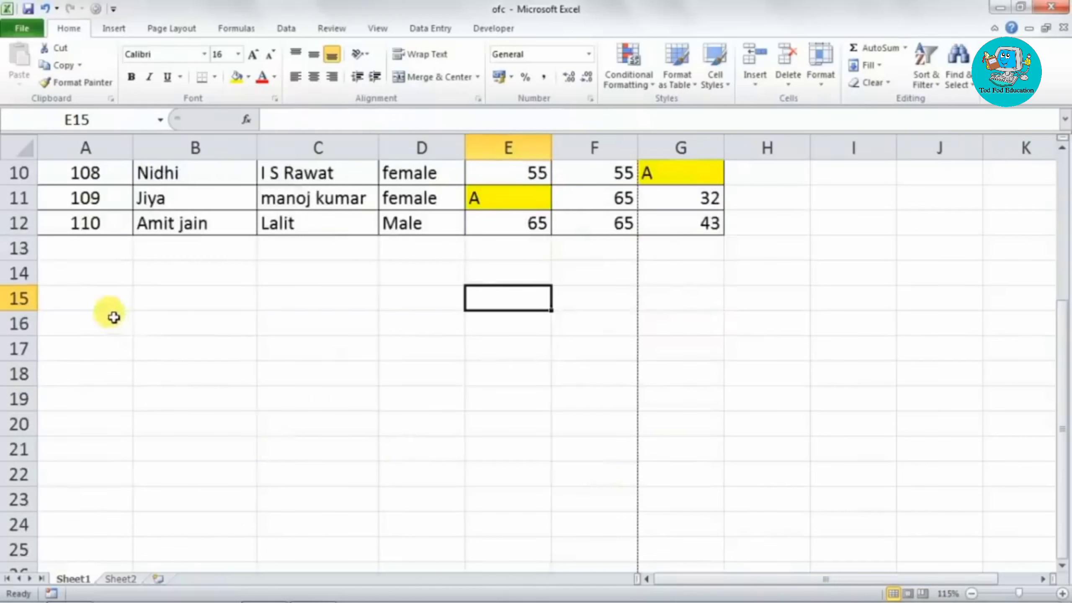
pyautogui.moveTo(113, 318); pyautogui.dragTo(445, 474)
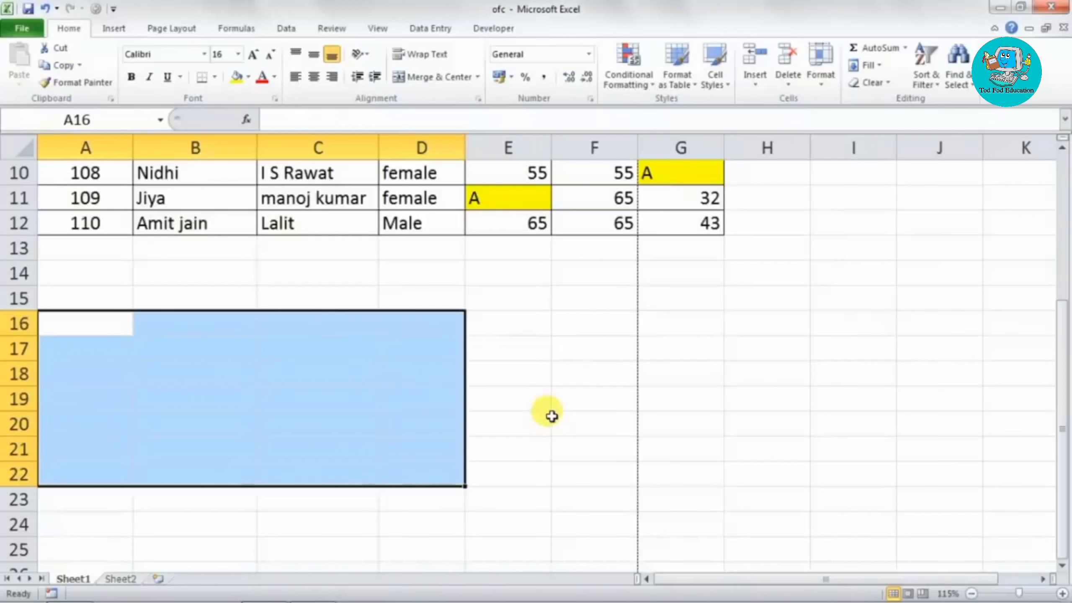
pyautogui.click(368, 375)
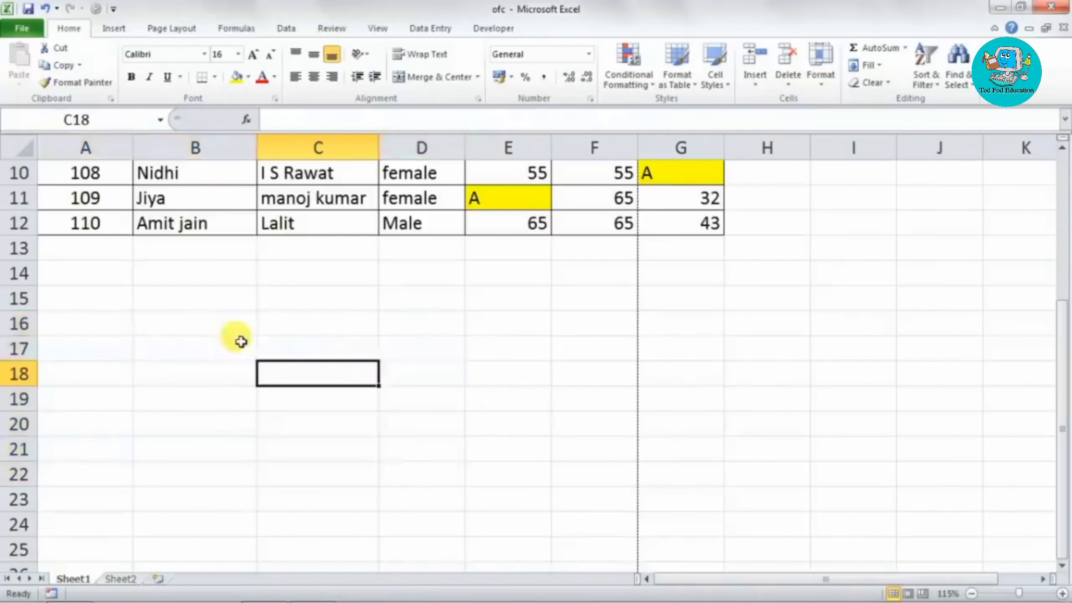
pyautogui.moveTo(119, 302); pyautogui.dragTo(388, 449)
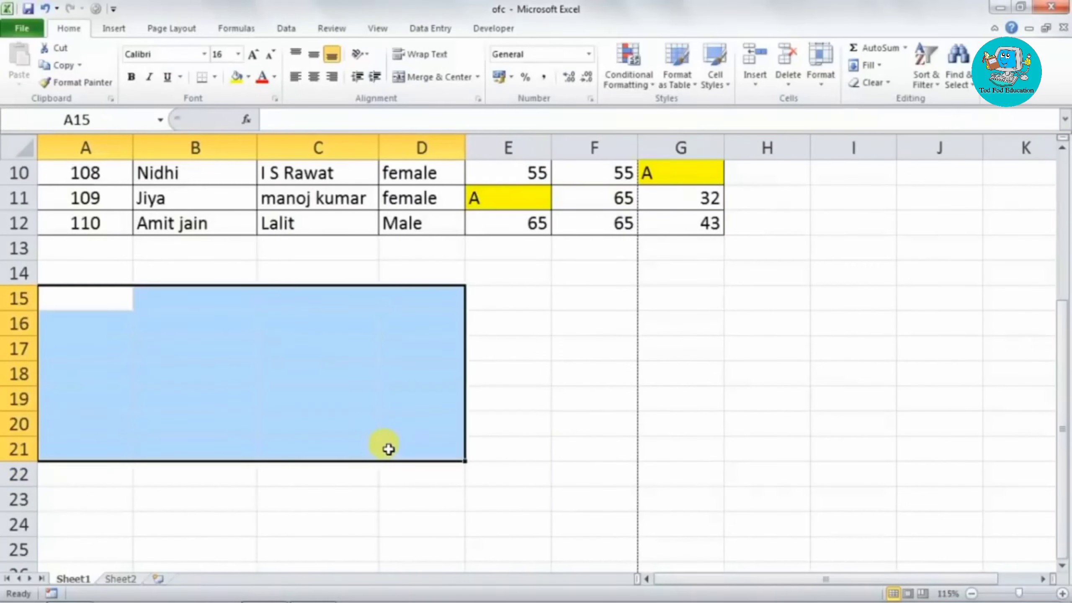
pyautogui.write('ok')
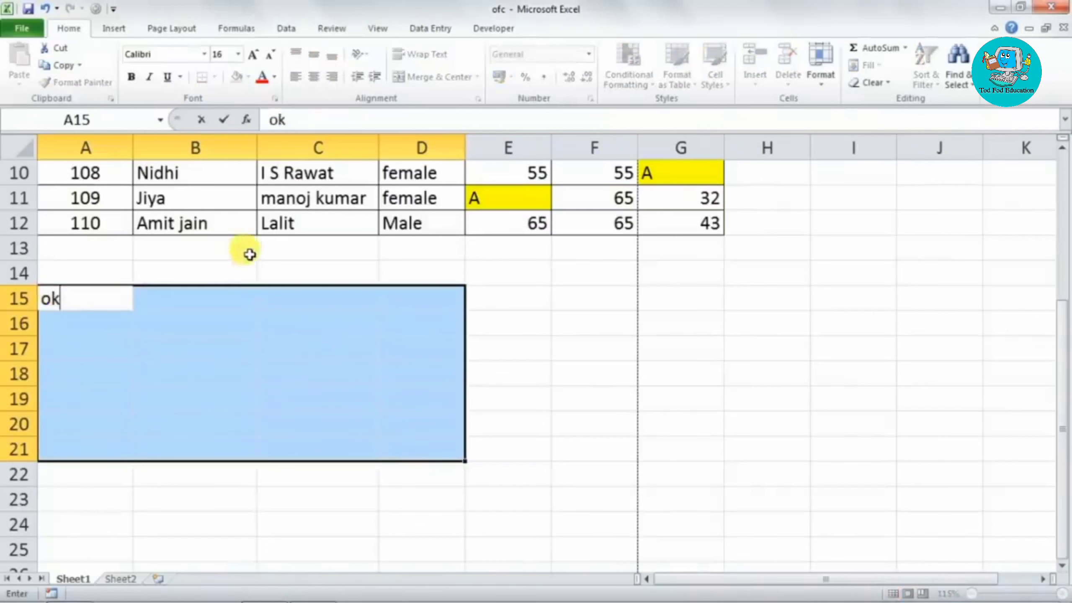
pyautogui.hotkey('ctrl', 'Return')
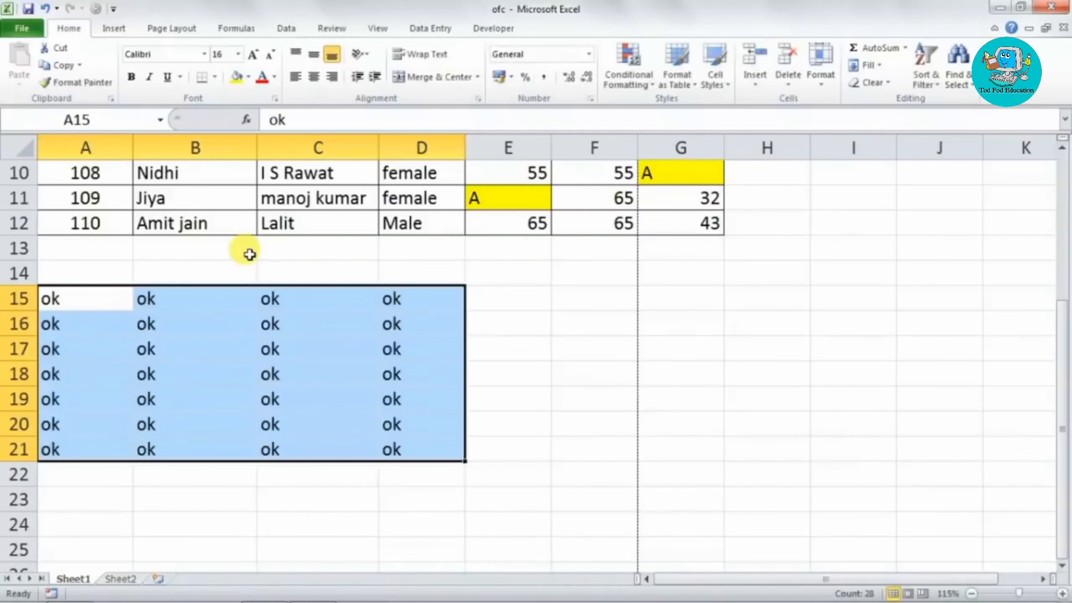
pyautogui.hotkey('ctrl', 'z')
pyautogui.click(247, 354)
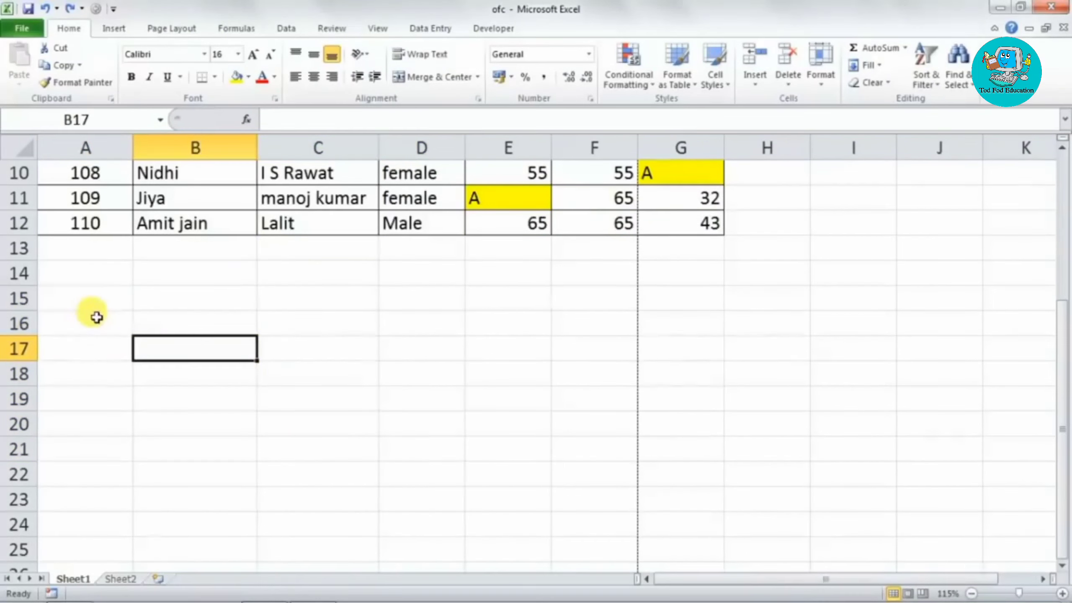
# Enter xyz simultaneously in the separate ranges A15:A20, C15:C21, G15:G21, J12:J14, I19:I22 and E19:E22.
pyautogui.moveTo(93, 301); pyautogui.dragTo(105, 420)
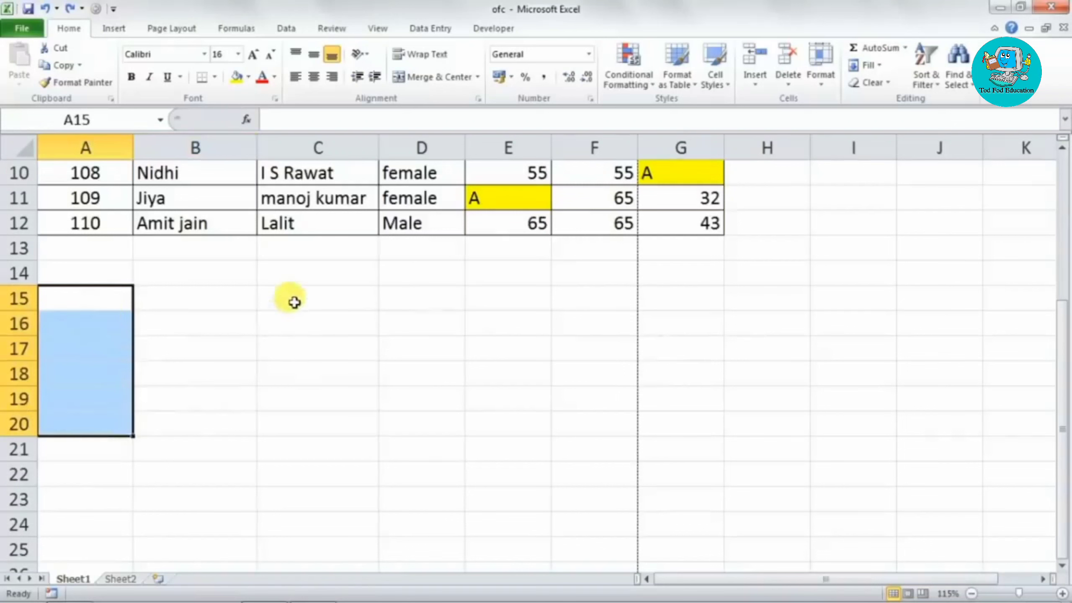
pyautogui.moveTo(290, 300); pyautogui.dragTo(299, 437)
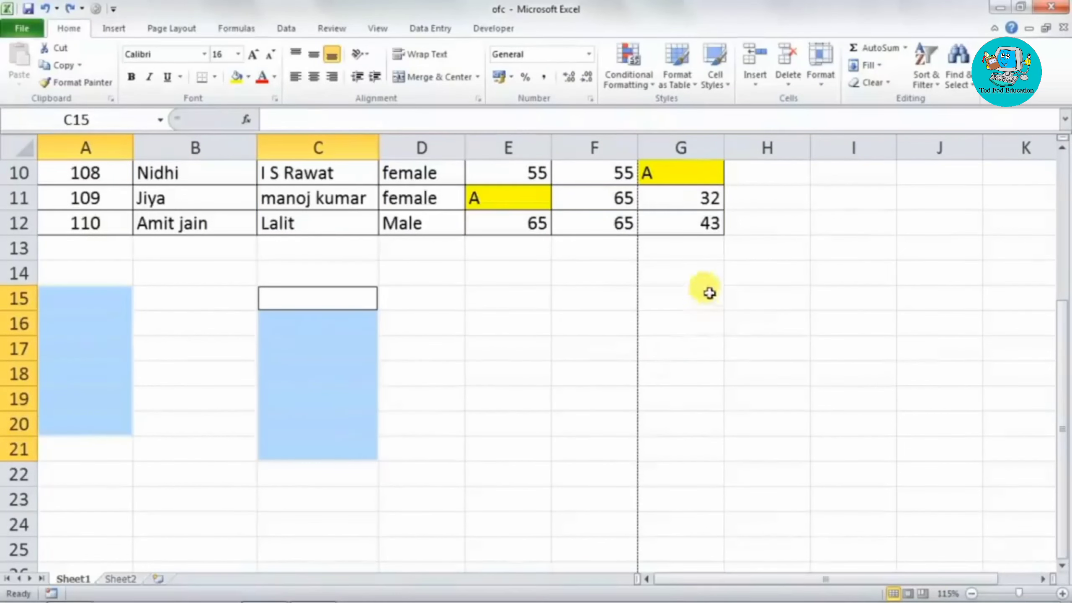
pyautogui.moveTo(708, 292); pyautogui.dragTo(692, 450)
pyautogui.keyDown('ctrl'); pyautogui.click(908, 228); pyautogui.keyUp('ctrl')
pyautogui.moveTo(912, 281); pyautogui.dragTo(912, 281)
pyautogui.moveTo(890, 391); pyautogui.dragTo(861, 475)
pyautogui.moveTo(512, 397); pyautogui.dragTo(485, 477)
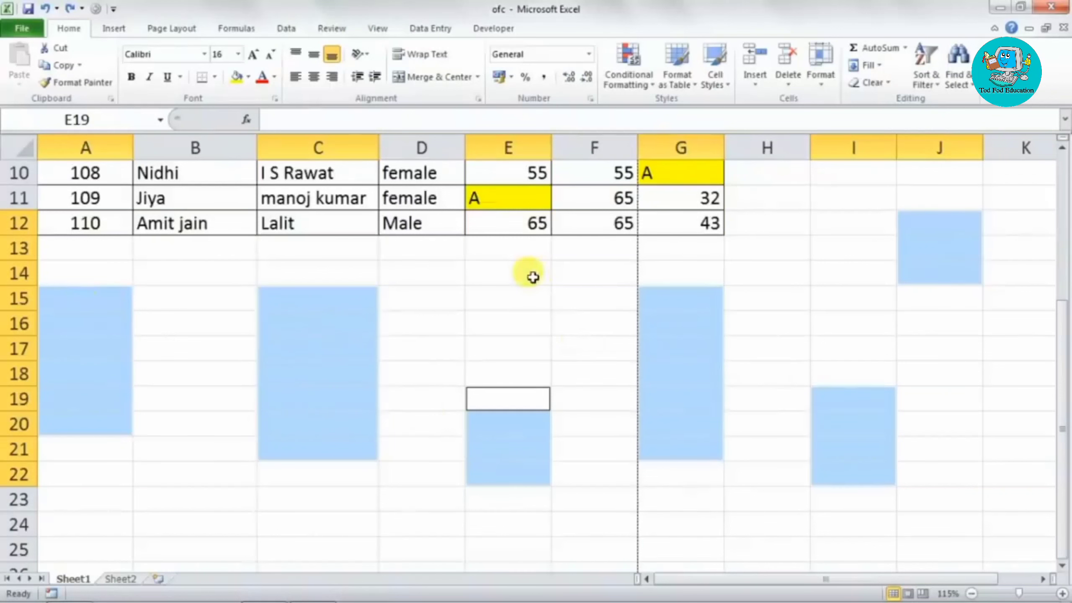
pyautogui.write('xyz')
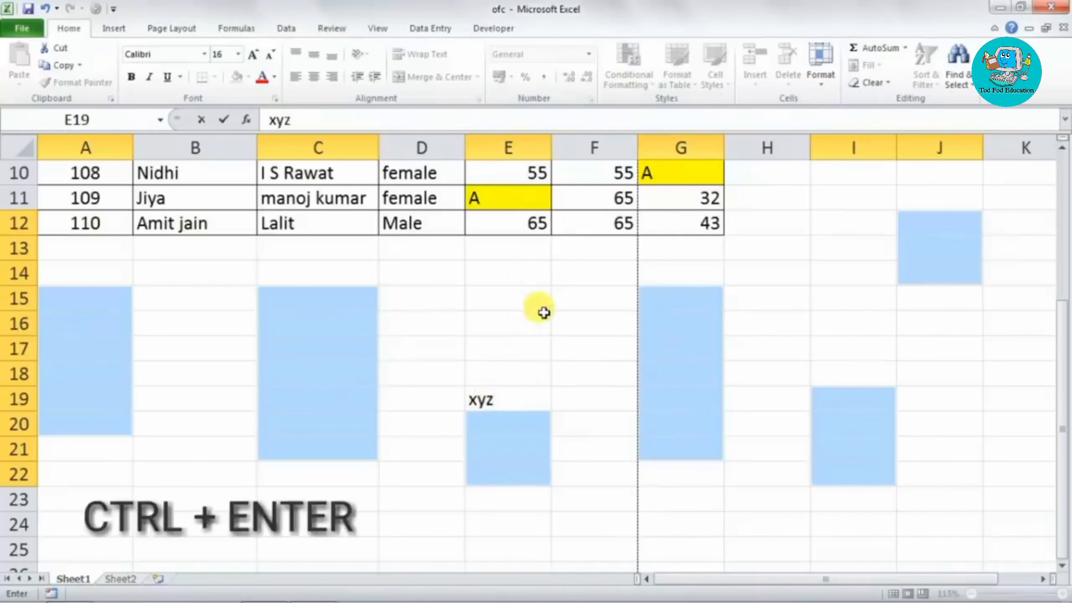
pyautogui.hotkey('ctrl', 'Return')
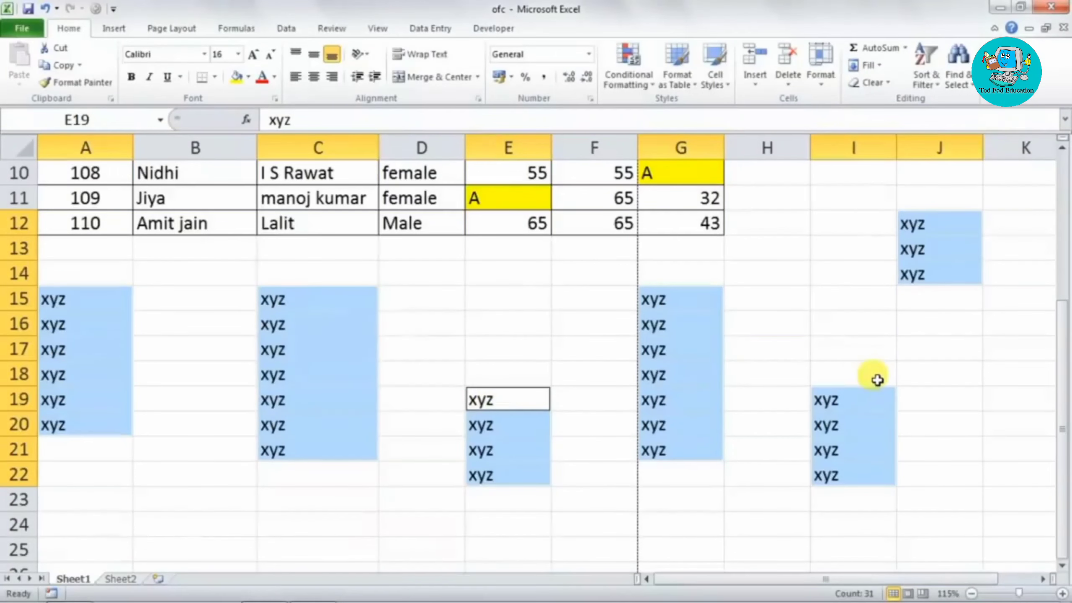
# Clear the xyz entries from all the selected ranges and return to the marks table.
pyautogui.press('Delete')
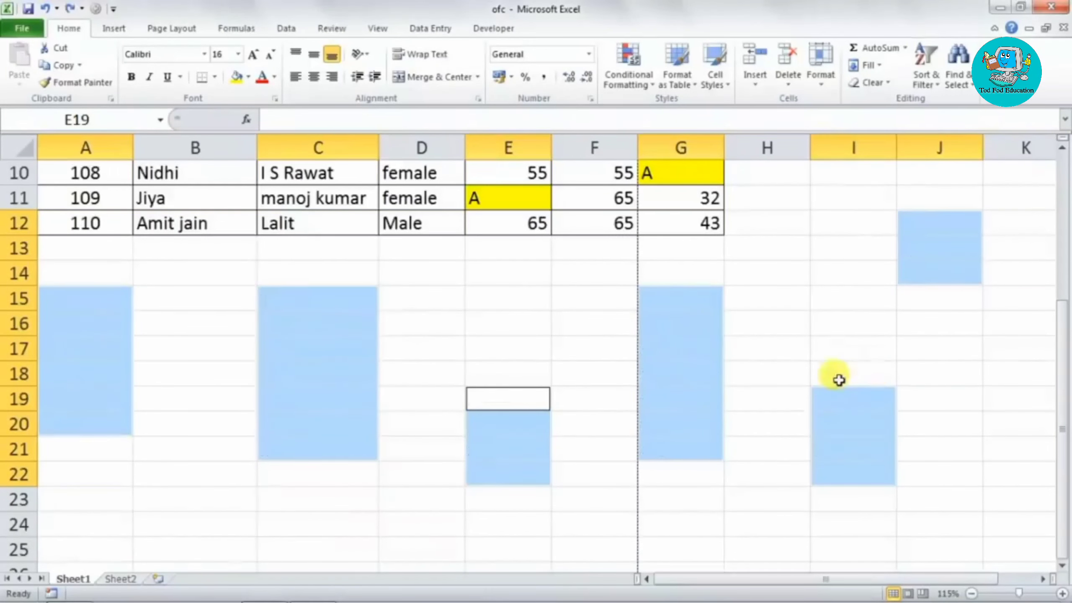
pyautogui.click(402, 330)
pyautogui.scroll(3, 576, 415)
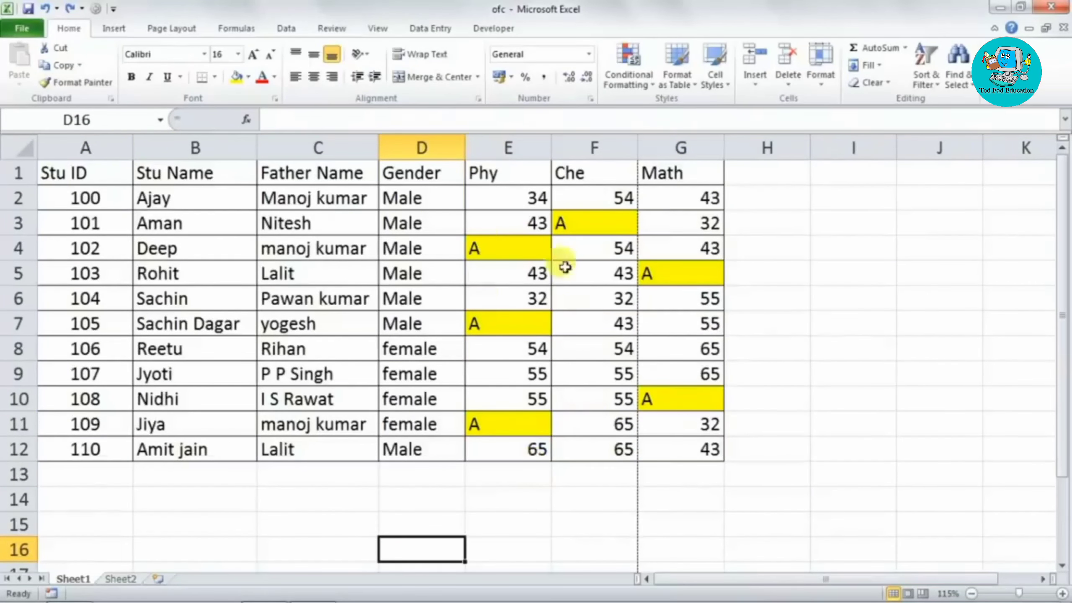
# Check how the marks table fits on the page in the print preview.
pyautogui.click(406, 490)
pyautogui.hotkey('ctrl', 'F2')
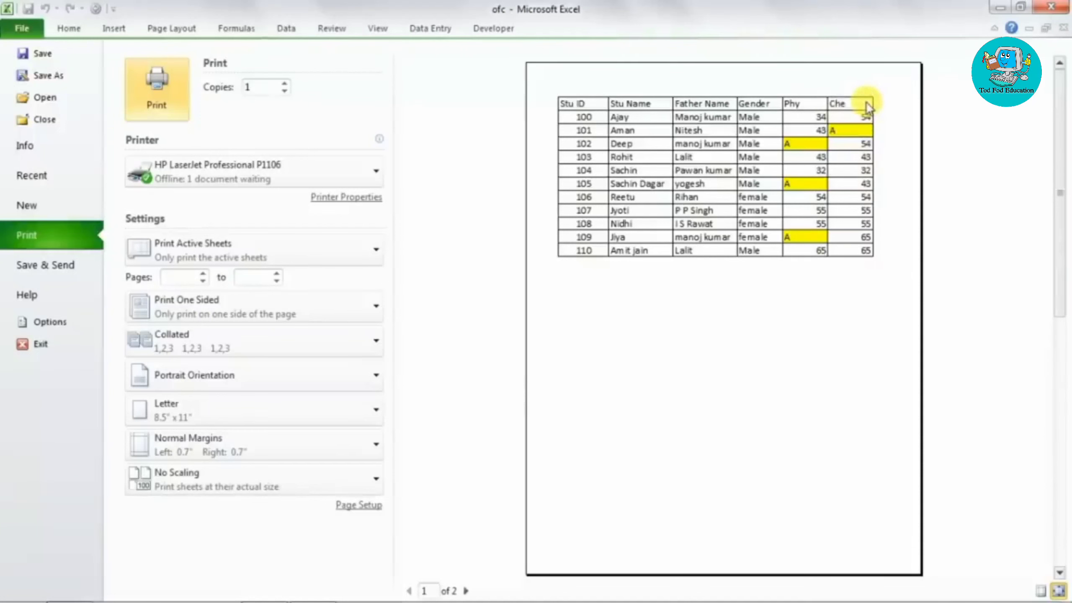
pyautogui.press('Escape')
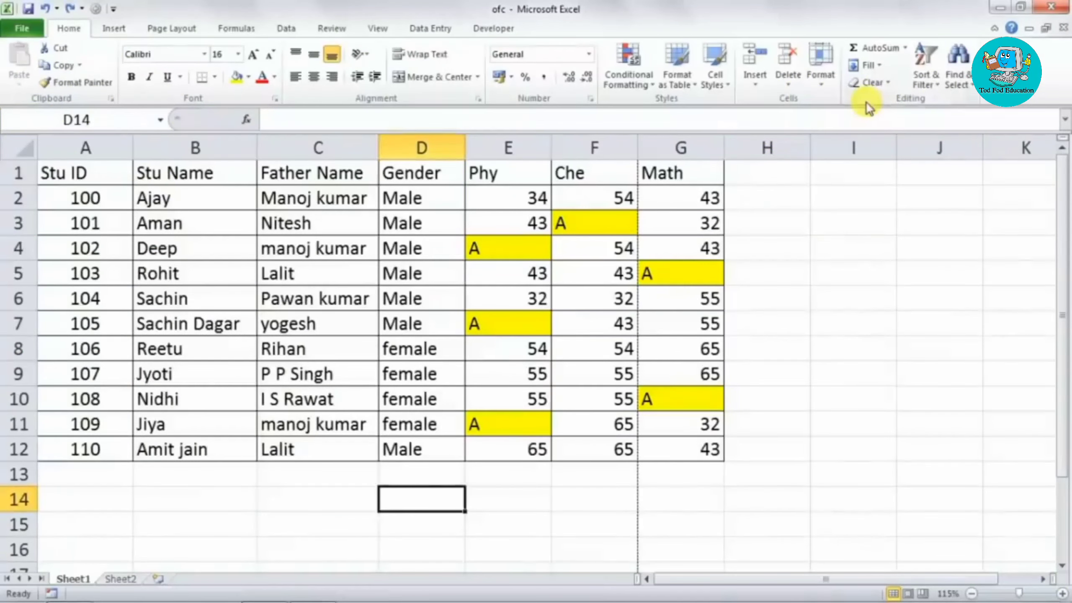
# Examine the sheet's page breaks and the area G1:L22 that starts at the Math column.
pyautogui.click(501, 371)
pyautogui.scroll(-3, 501, 372)
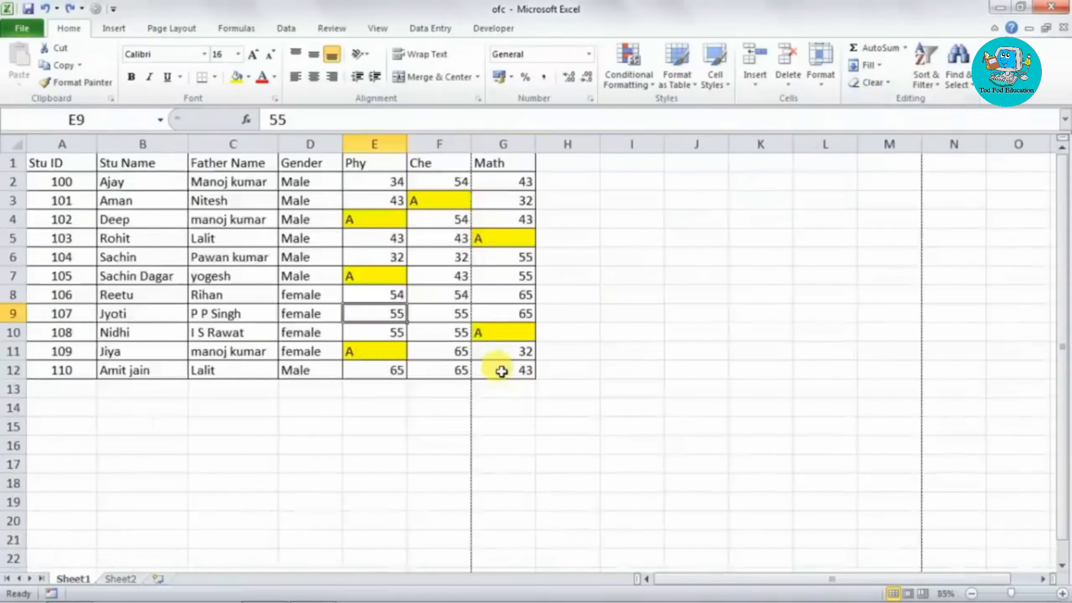
pyautogui.scroll(-2, 386, 472)
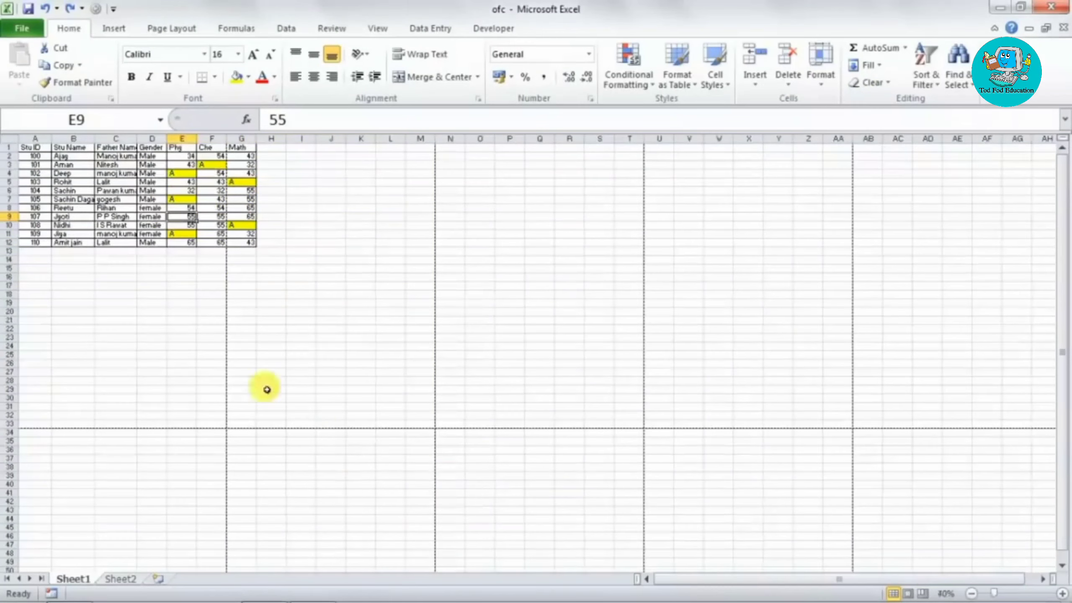
pyautogui.scroll(1, 249, 433)
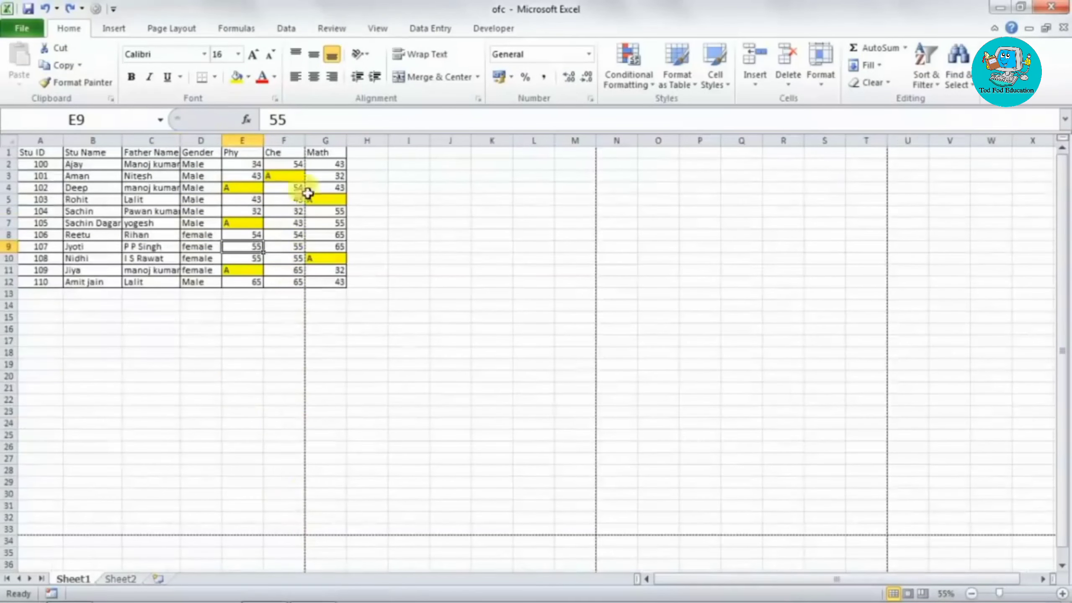
pyautogui.moveTo(321, 153); pyautogui.dragTo(507, 393)
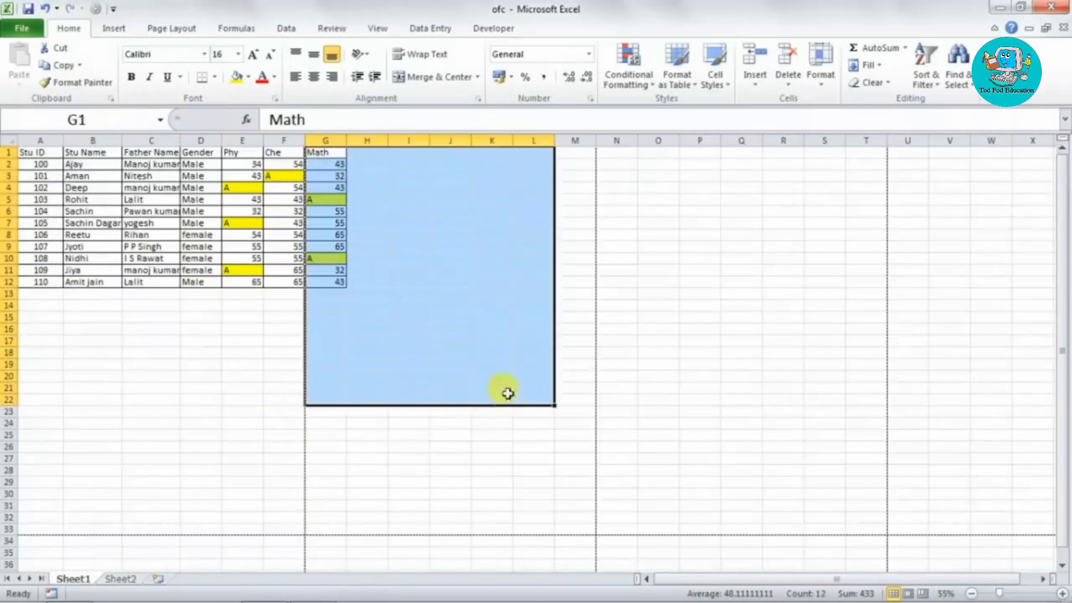
pyautogui.click(317, 153)
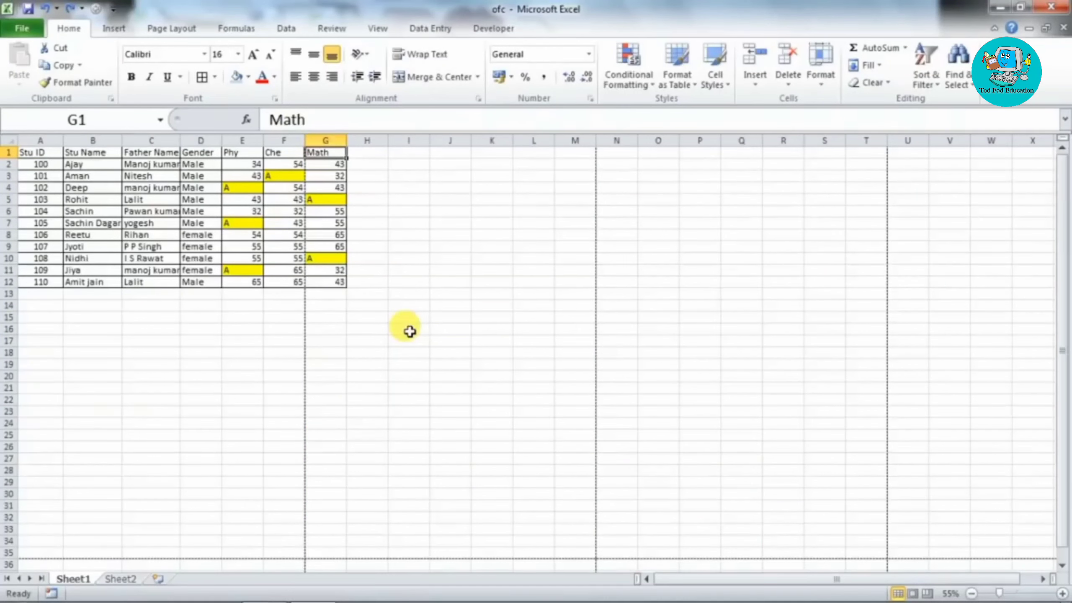
# Narrow the Phy, Che and Math columns until the Math column falls inside the first page break.
pyautogui.keyDown('ctrl'); pyautogui.scroll(2, 410, 332); pyautogui.keyUp('ctrl')
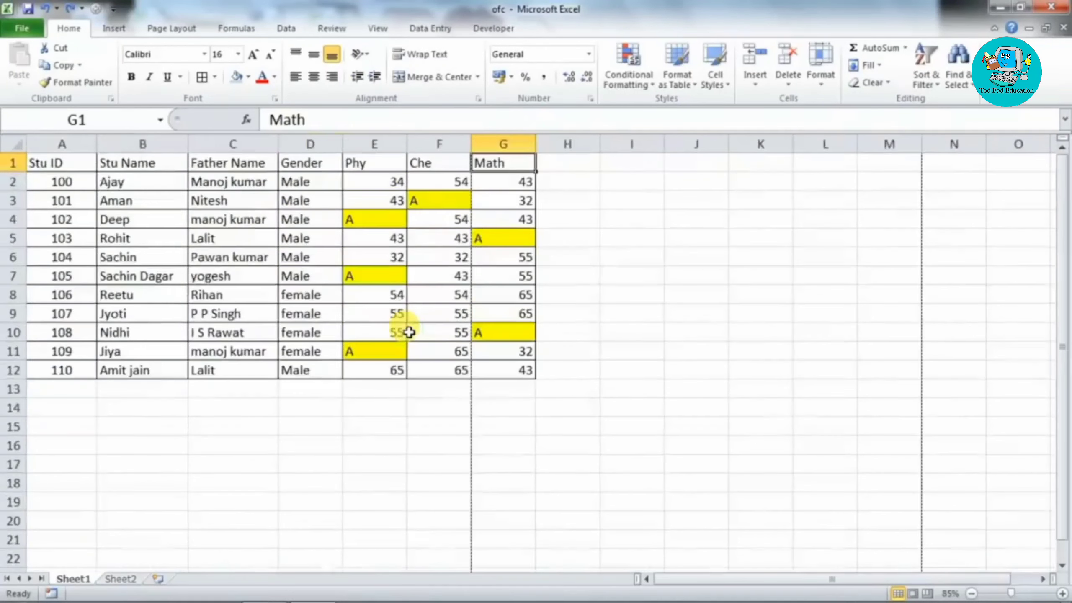
pyautogui.click(395, 296)
pyautogui.click(368, 144)
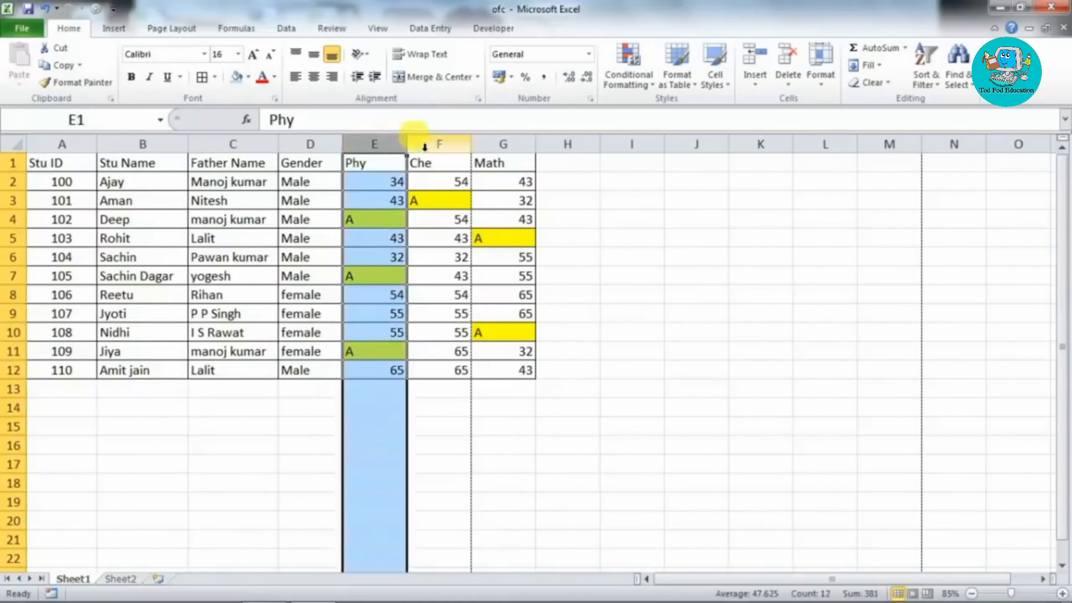
pyautogui.click(412, 144)
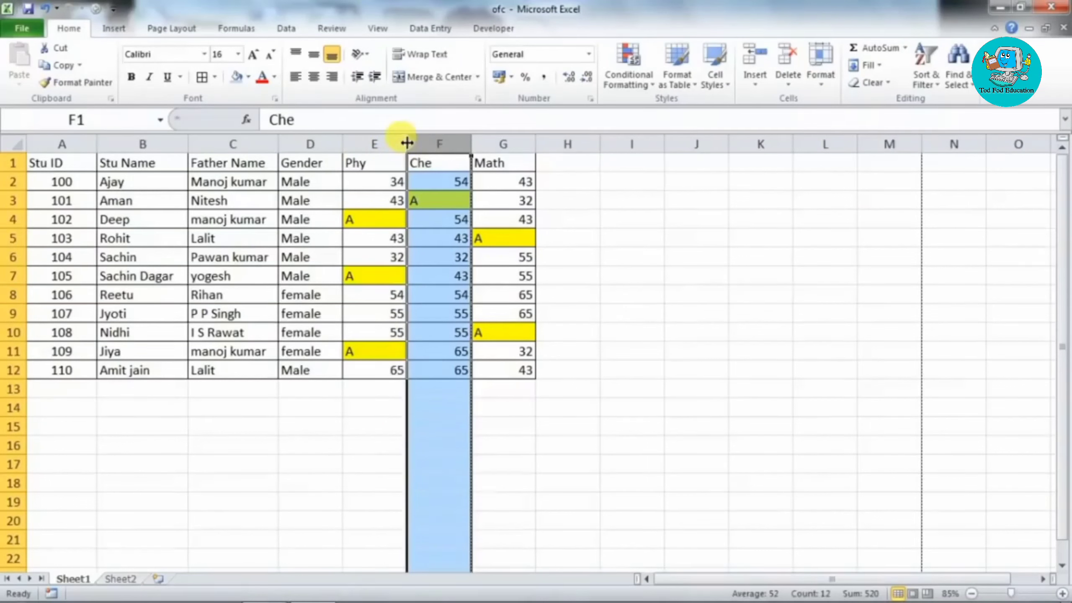
pyautogui.moveTo(407, 144); pyautogui.dragTo(473, 144)
pyautogui.click(375, 234)
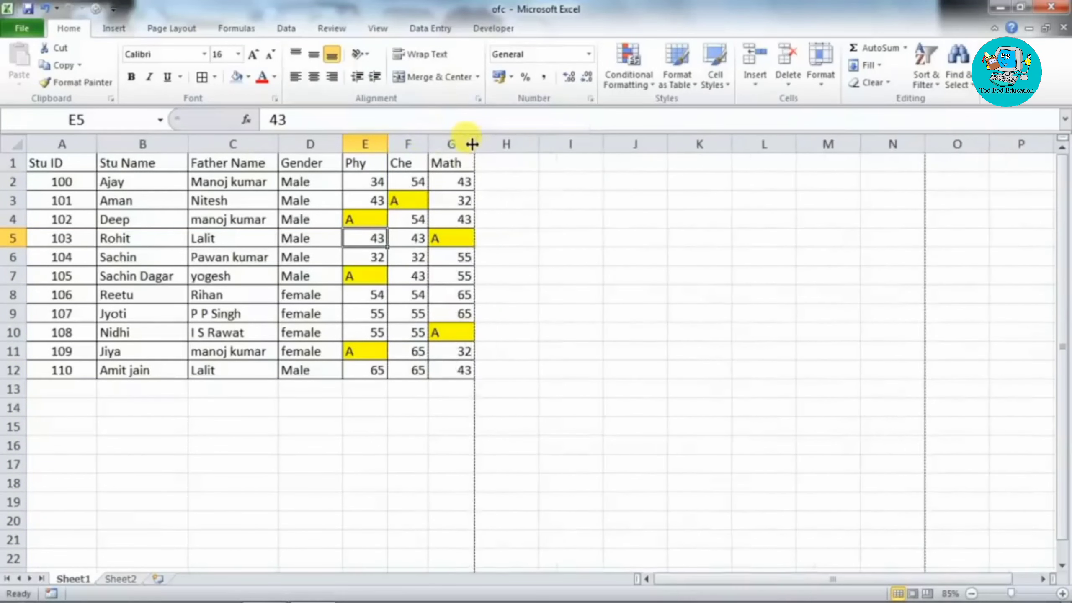
pyautogui.click(436, 444)
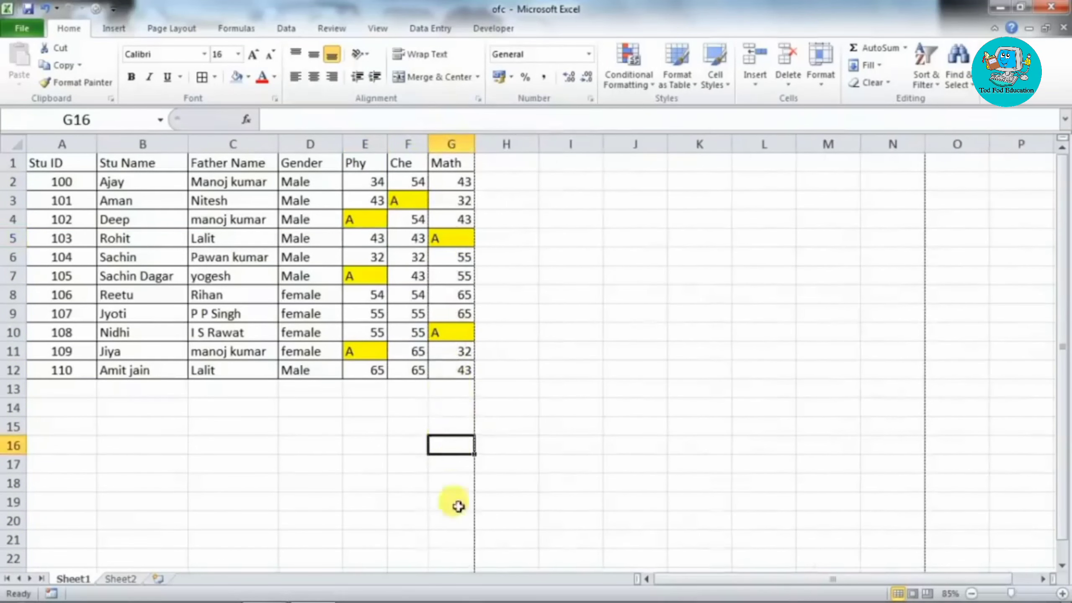
# Examine the table area within the first page and check the narrowed columns in the print preview.
pyautogui.moveTo(454, 428); pyautogui.dragTo(50, 196)
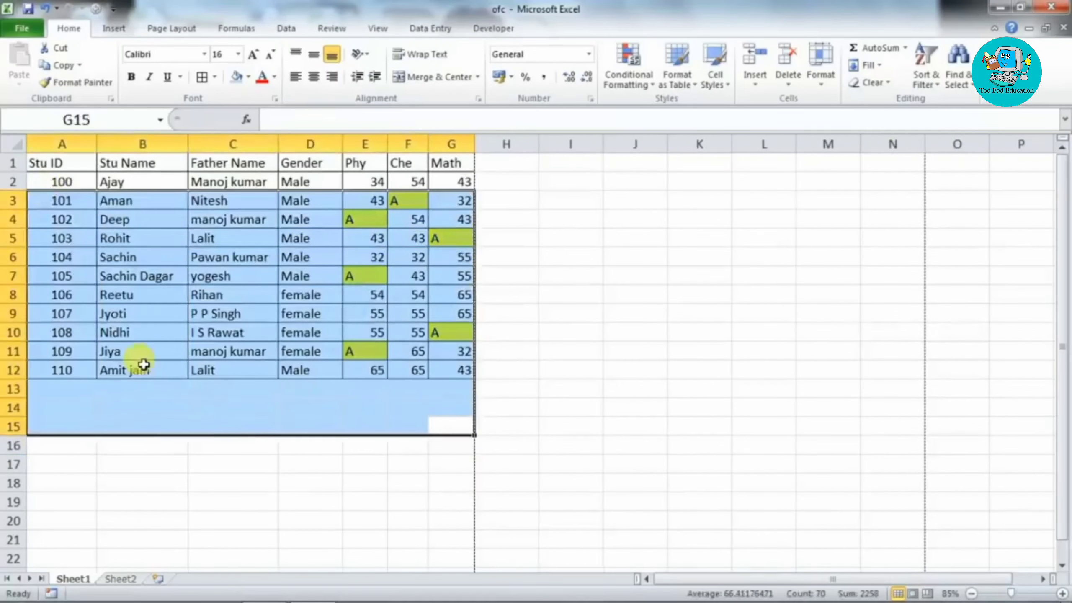
pyautogui.click(144, 364)
pyautogui.click(193, 443)
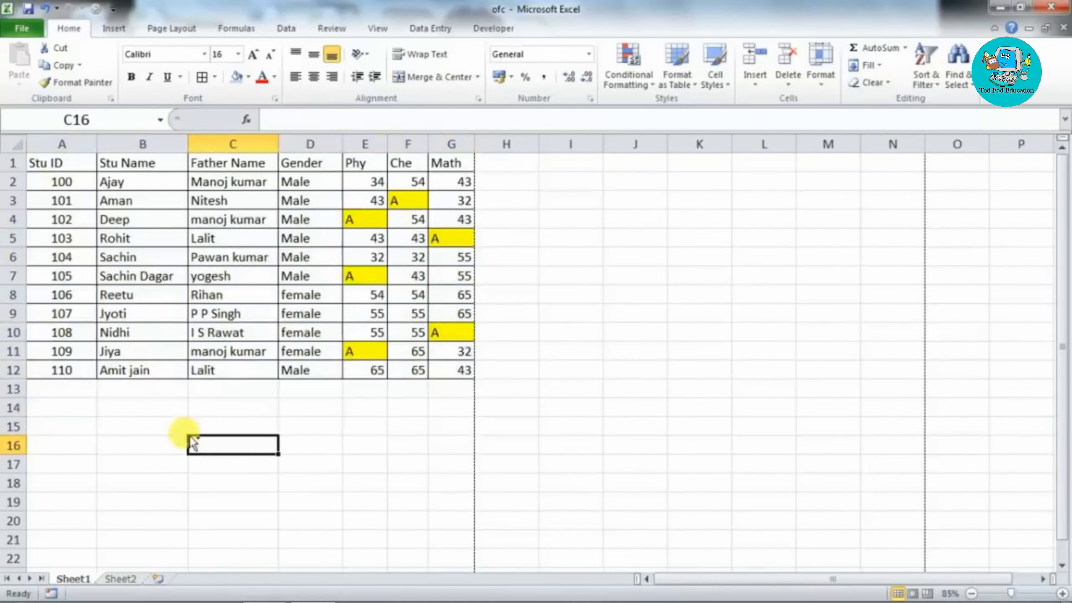
pyautogui.hotkey('ctrl', 'p')
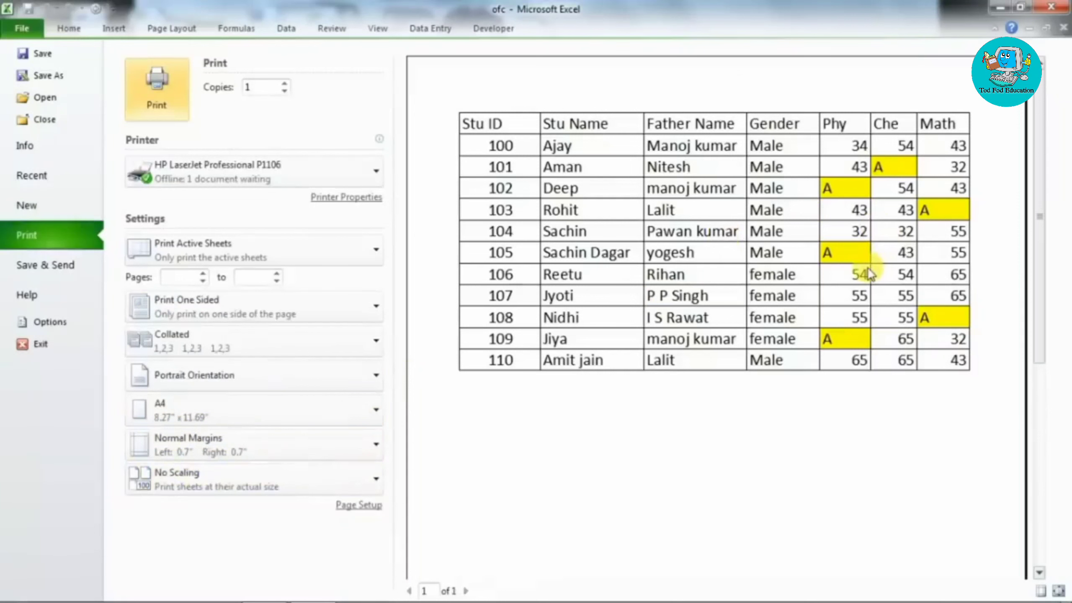
pyautogui.press('Escape')
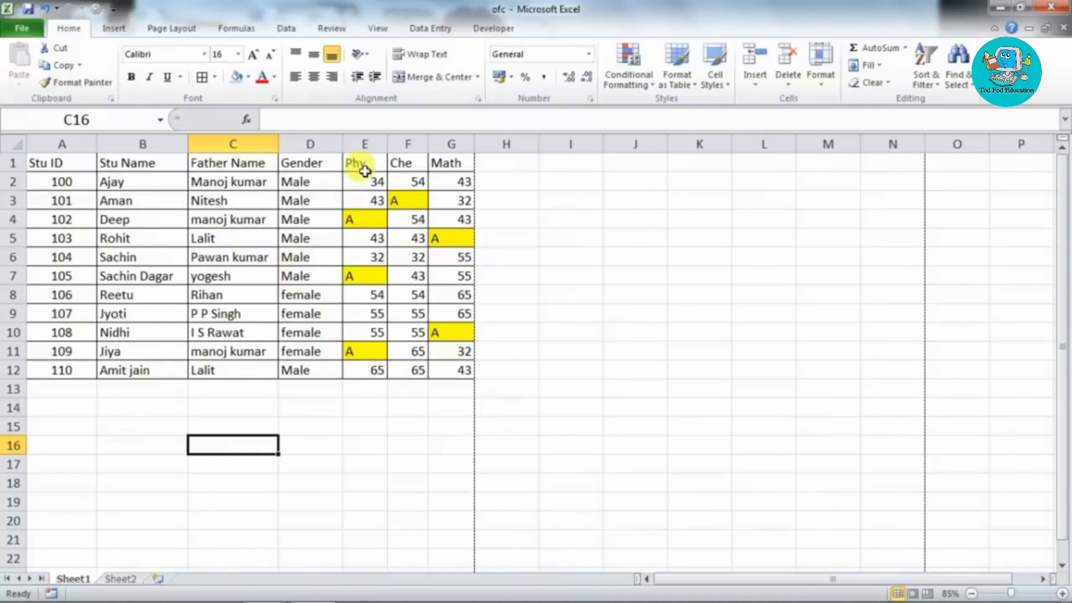
# Widen the Phy, Che and Math columns equally, and AutoFit columns A through G to their contents.
pyautogui.moveTo(364, 145); pyautogui.dragTo(412, 149)
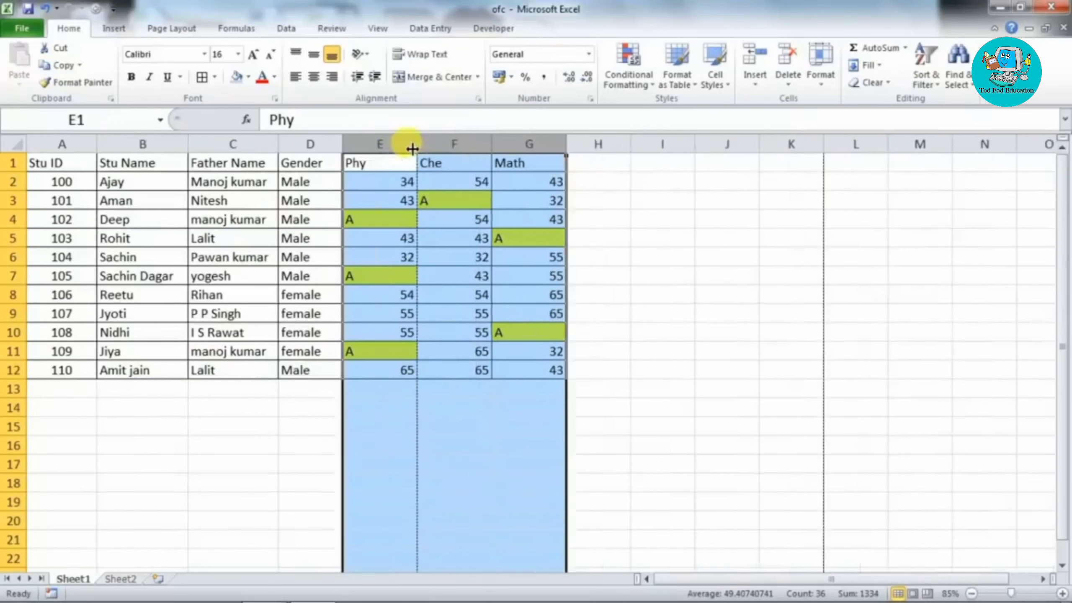
pyautogui.click(433, 311)
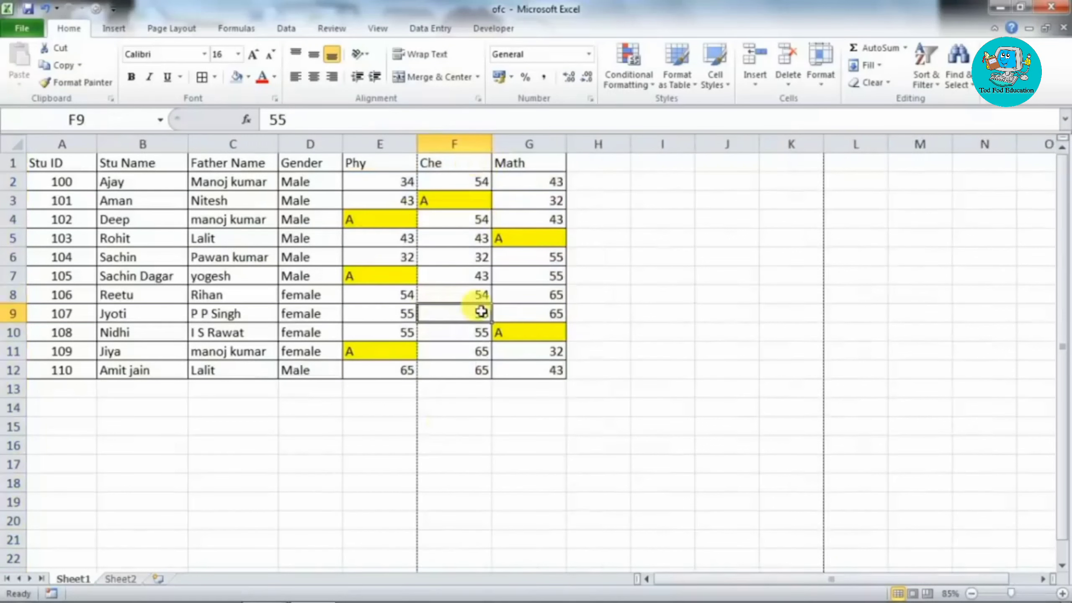
pyautogui.moveTo(66, 141); pyautogui.dragTo(521, 139)
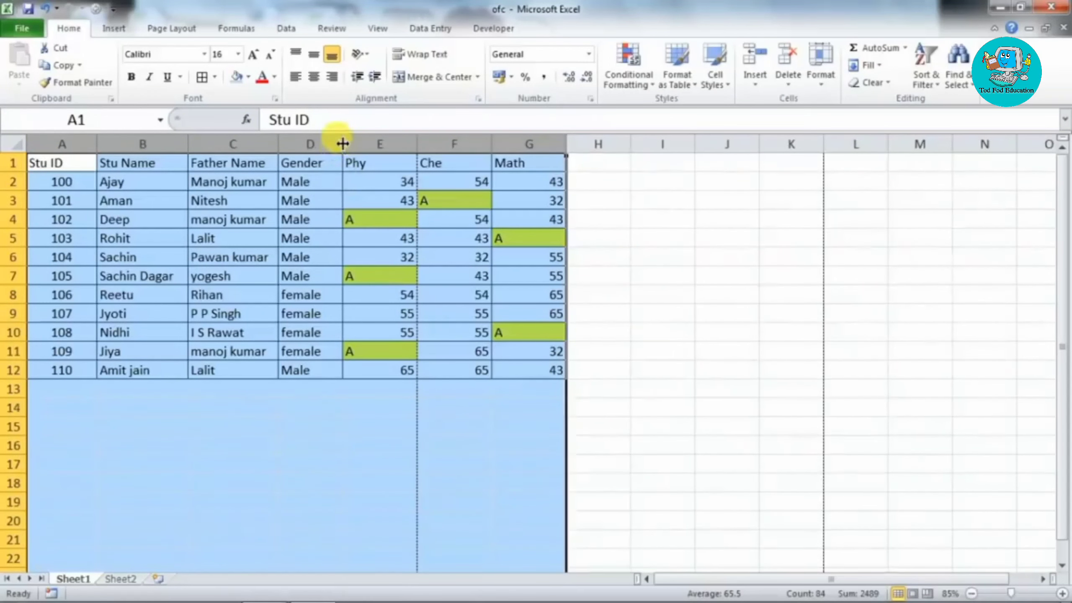
pyautogui.doubleClick(342, 144)
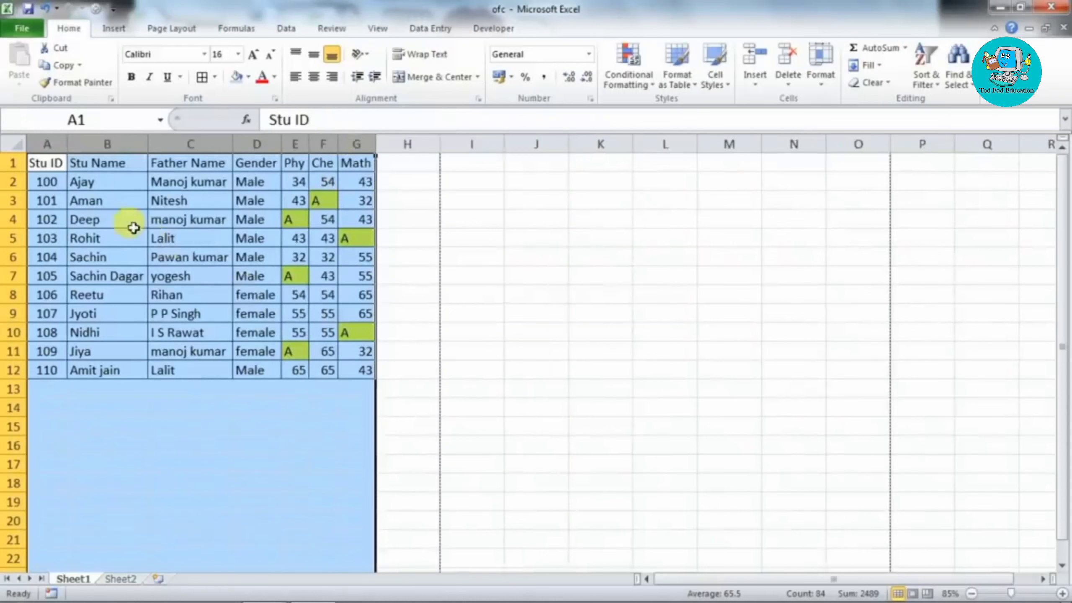
pyautogui.click(191, 424)
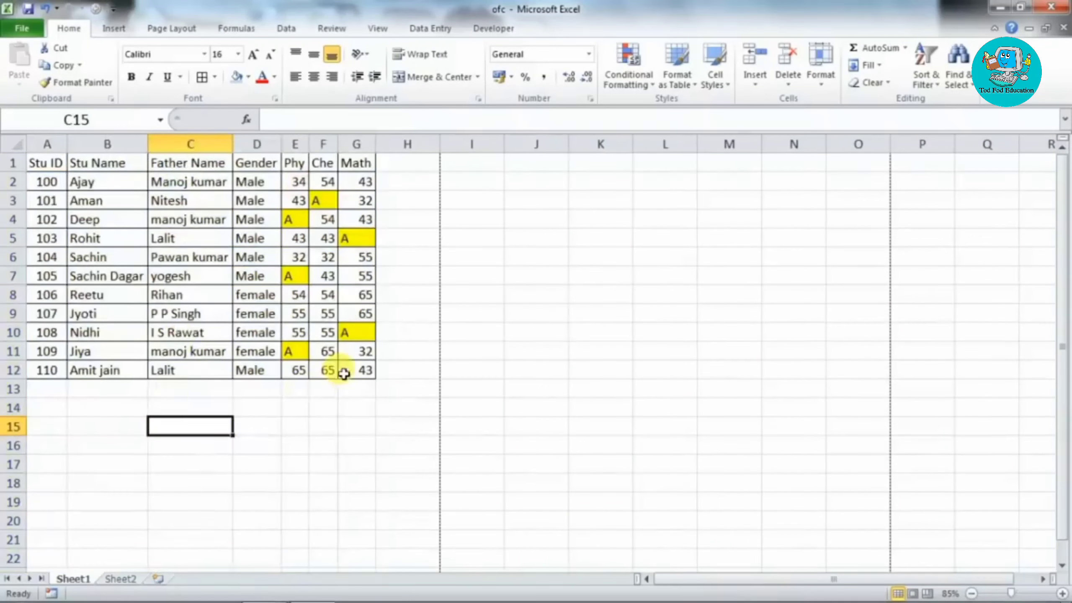
# Fill the header row A1:G1 with a blue theme colour and make its text bold.
pyautogui.moveTo(407, 164); pyautogui.dragTo(401, 372)
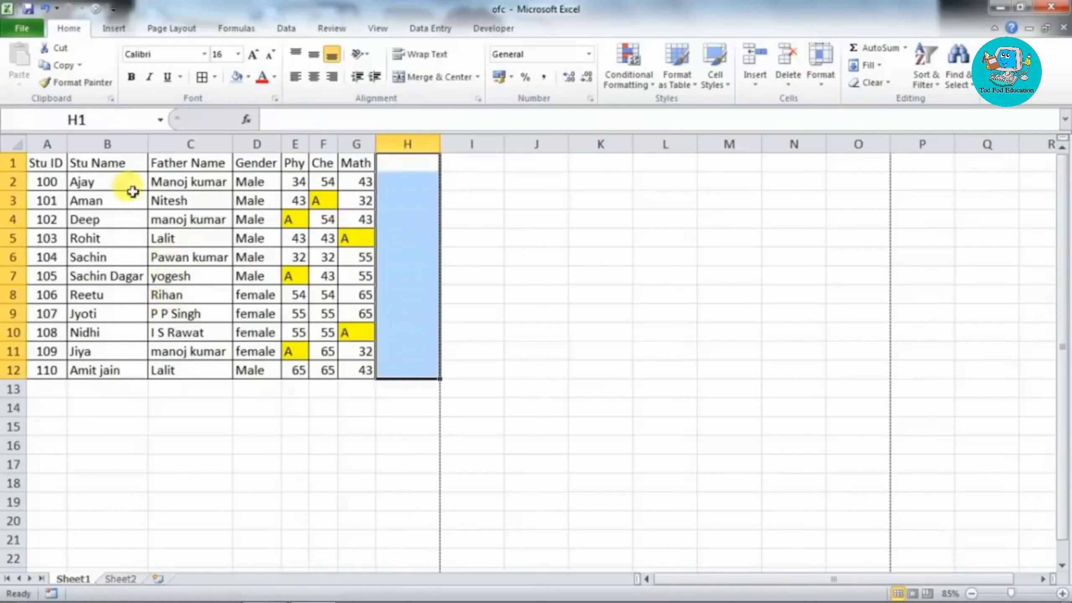
pyautogui.click(46, 164)
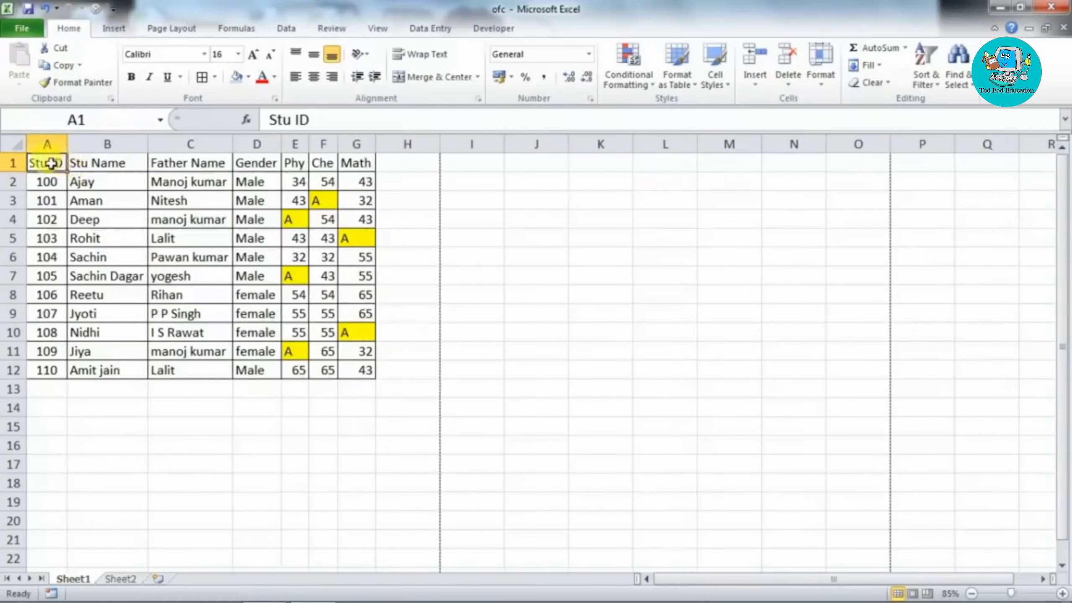
pyautogui.moveTo(52, 164); pyautogui.dragTo(342, 164)
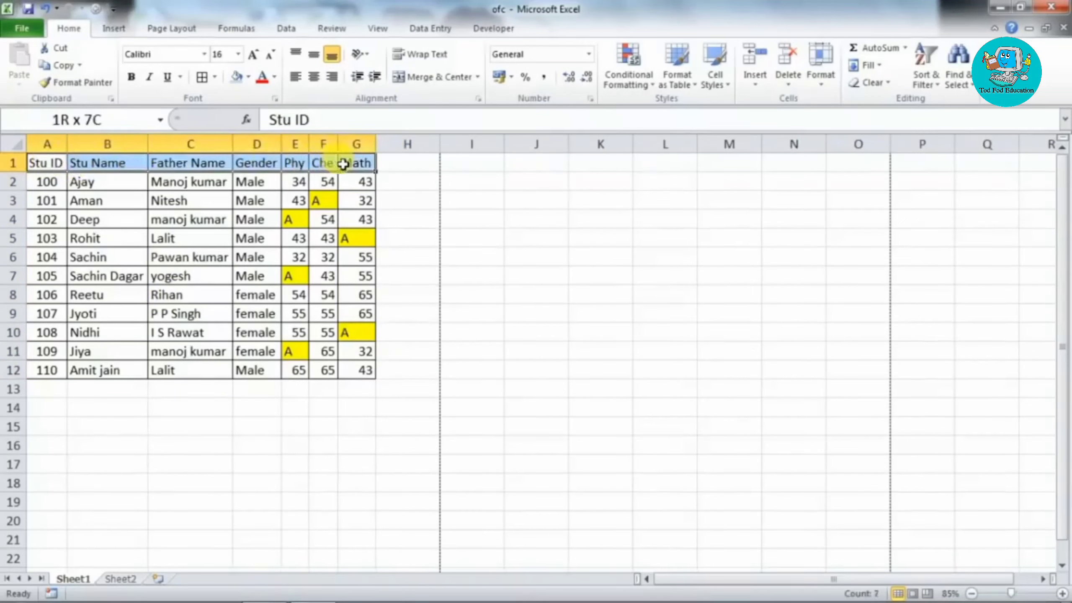
pyautogui.click(249, 77)
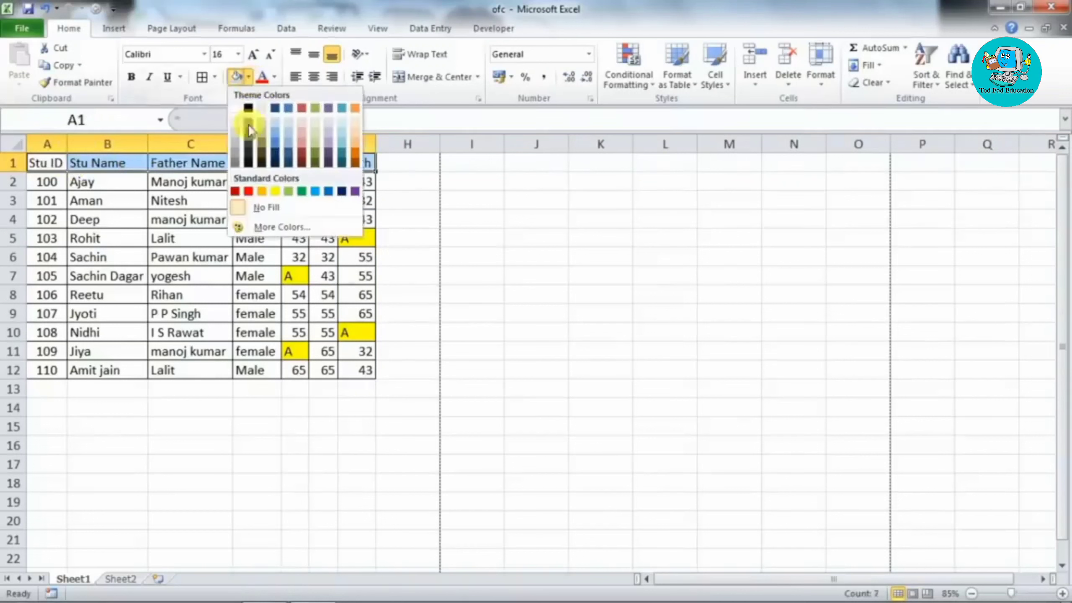
pyautogui.click(288, 140)
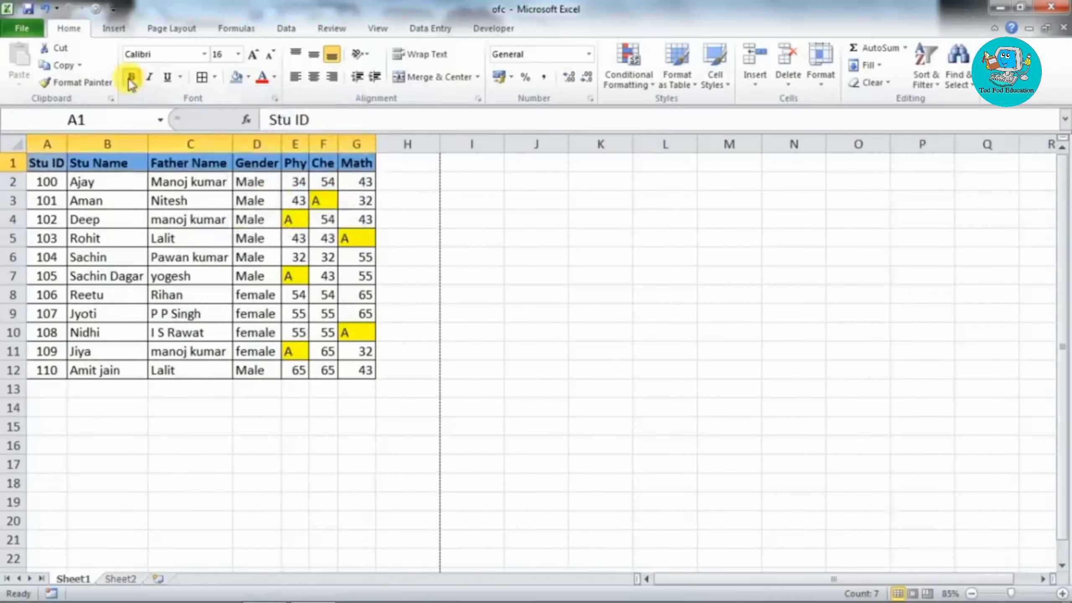
pyautogui.click(206, 351)
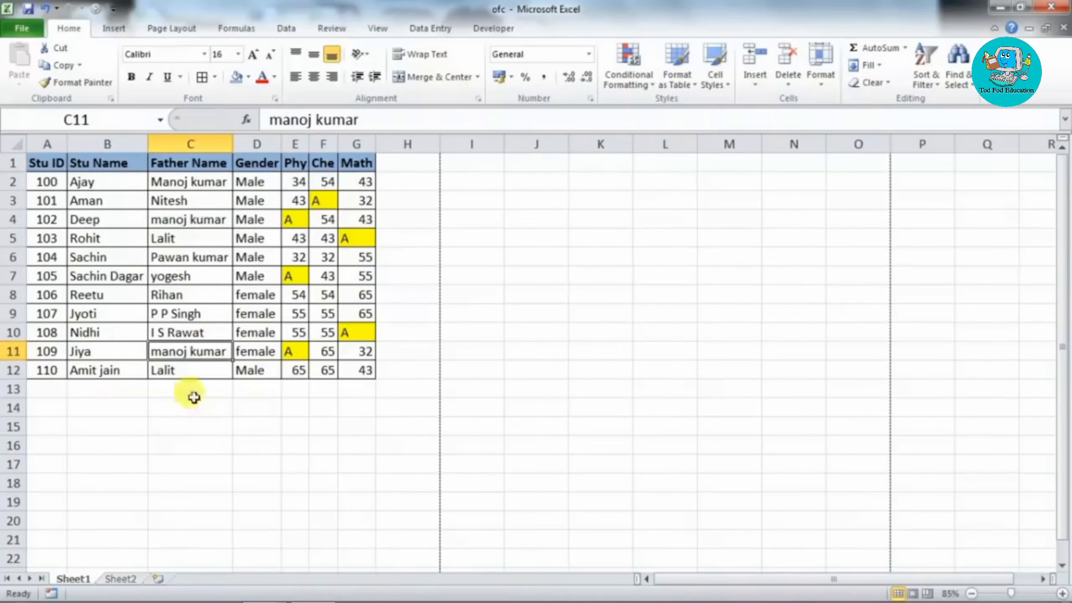
# Check the marks table with its coloured header row in the print preview and return to the sheet.
pyautogui.click(190, 422)
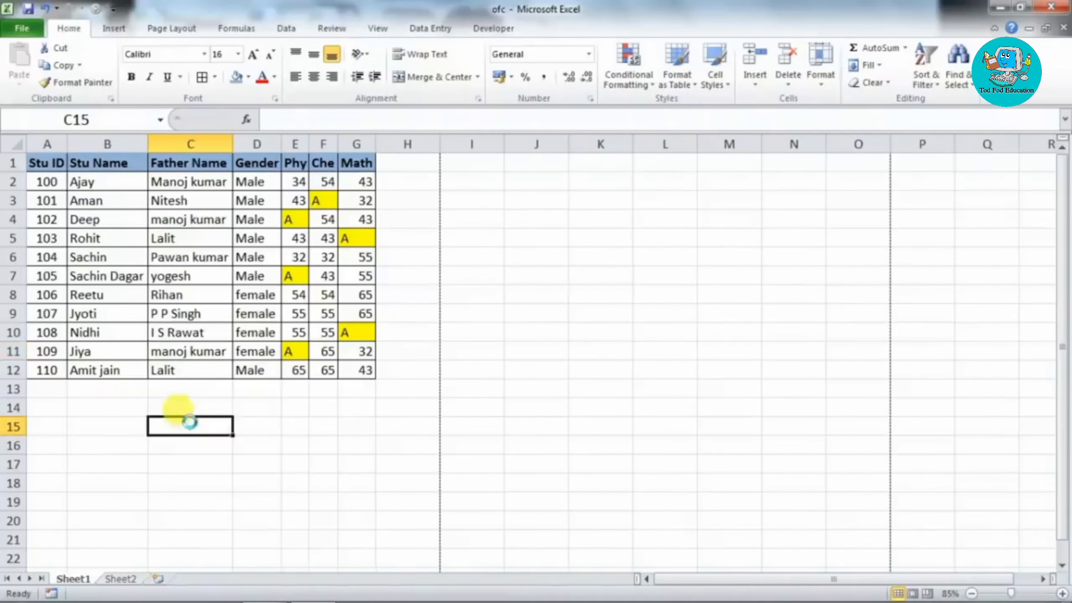
pyautogui.hotkey('ctrl', 'p')
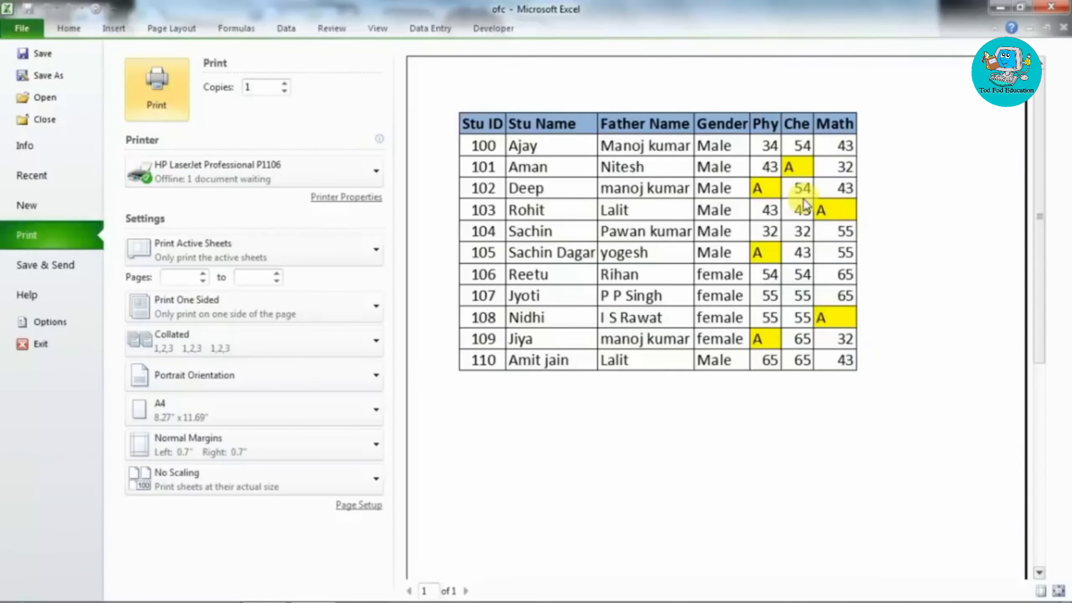
pyautogui.press('Escape')
# Widen the Phy, Che and Math columns equally up to the page break and check the fit in the print preview.
pyautogui.moveTo(301, 142); pyautogui.dragTo(335, 146)
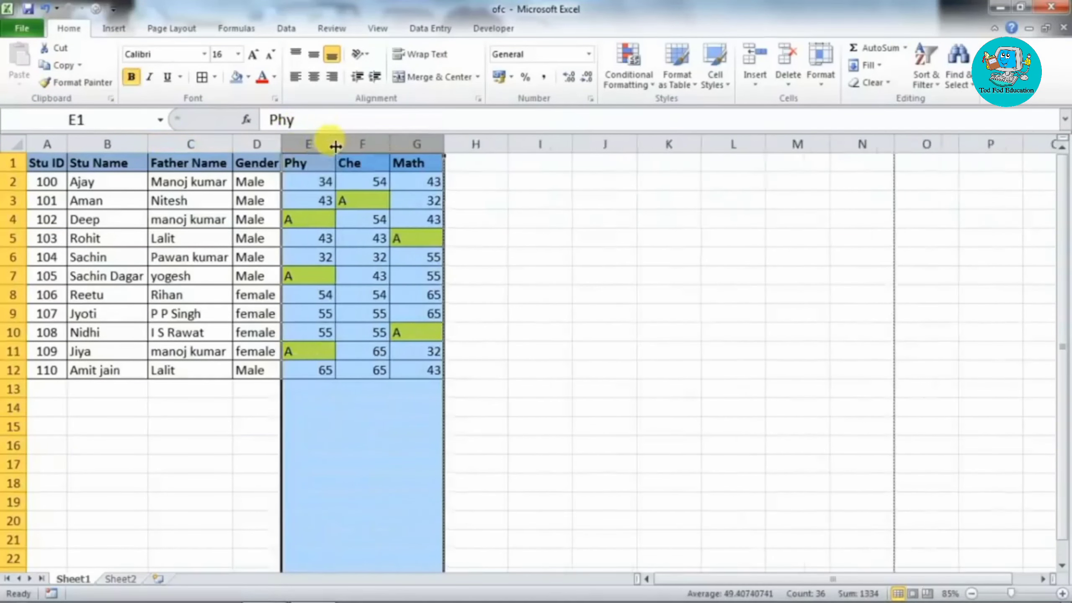
pyautogui.click(368, 426)
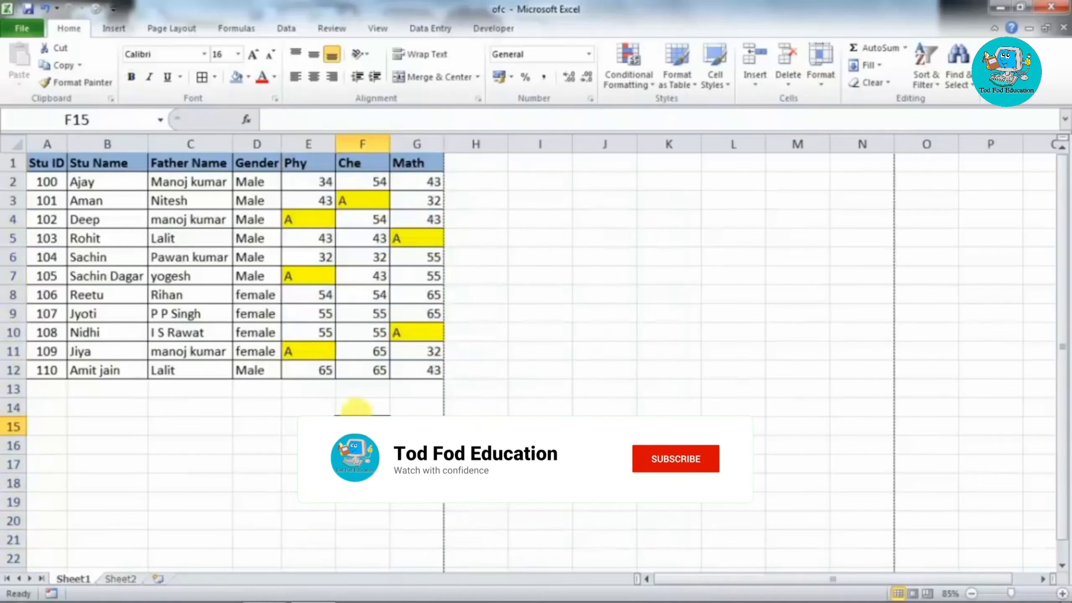
pyautogui.hotkey('ctrl', 'p')
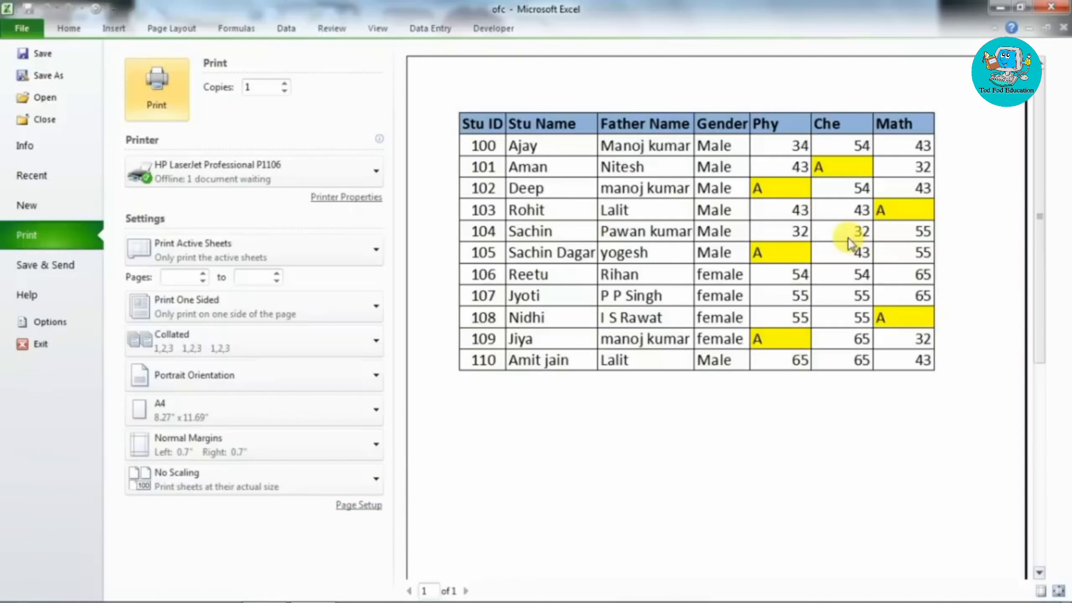
pyautogui.press('Escape')
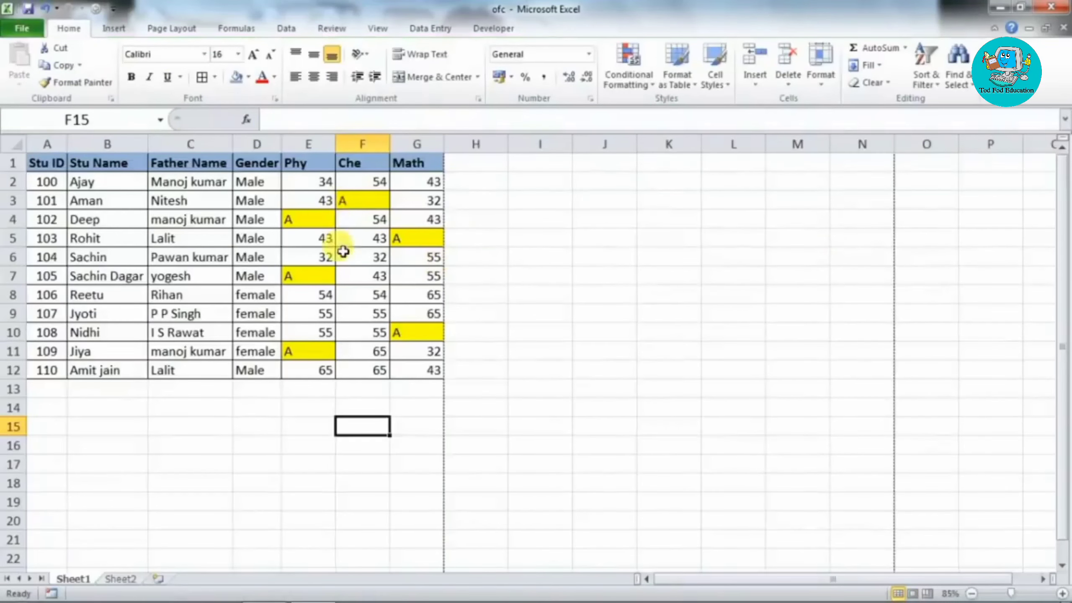
# Add a Sum column header in H1, next to the Math column.
pyautogui.click(472, 163)
pyautogui.write('Sum')
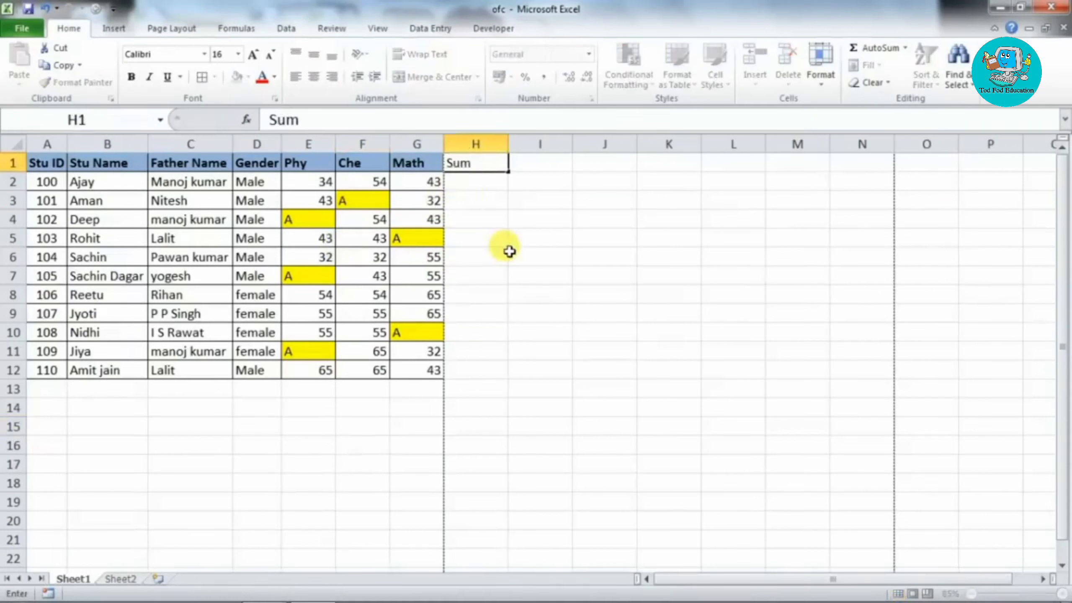
pyautogui.press('Return')
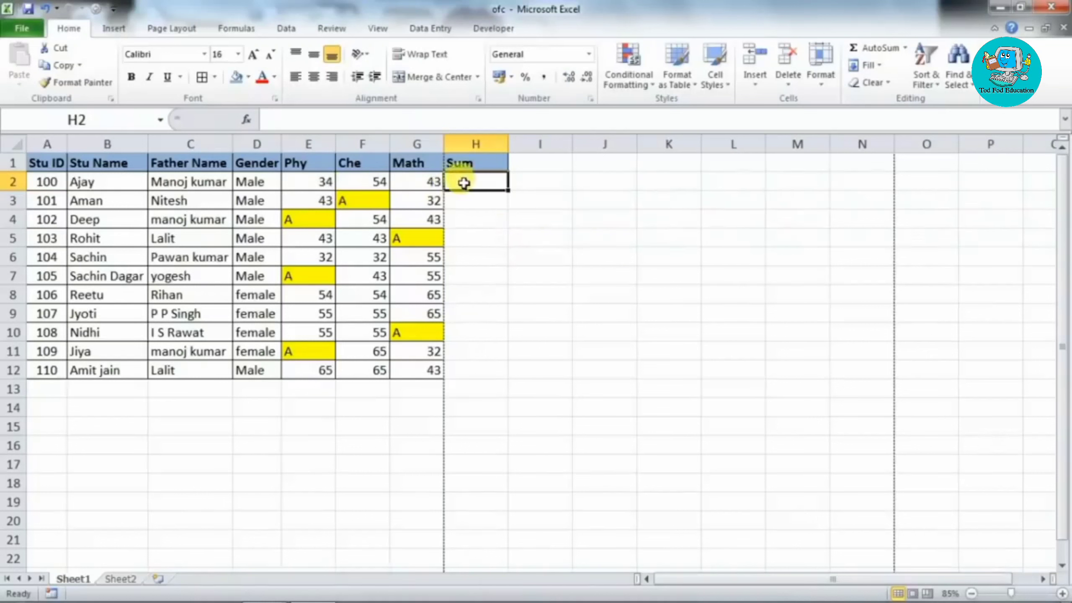
# Total the first student's Phy, Che and Math marks in H2 with AutoSum, using =SUM(E2:G2).
pyautogui.moveTo(327, 182); pyautogui.dragTo(443, 186)
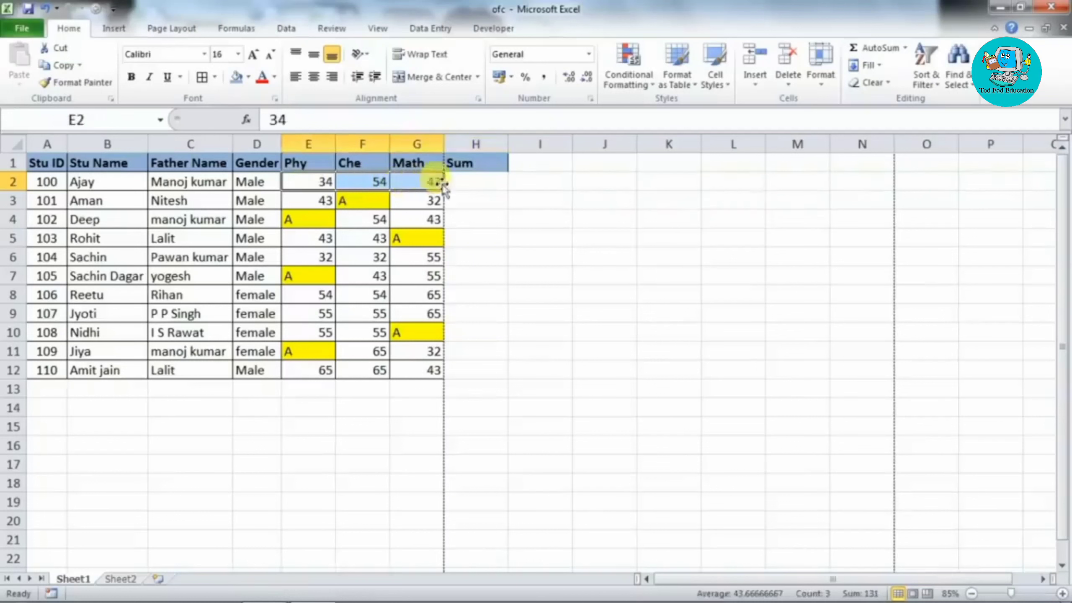
pyautogui.click(457, 182)
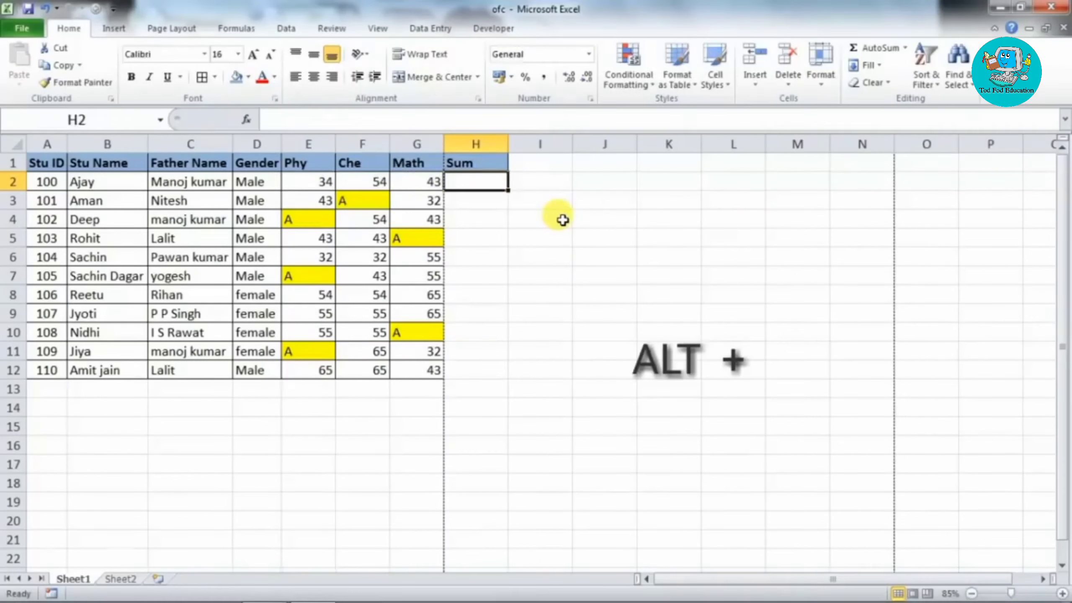
pyautogui.hotkey('alt', '=')
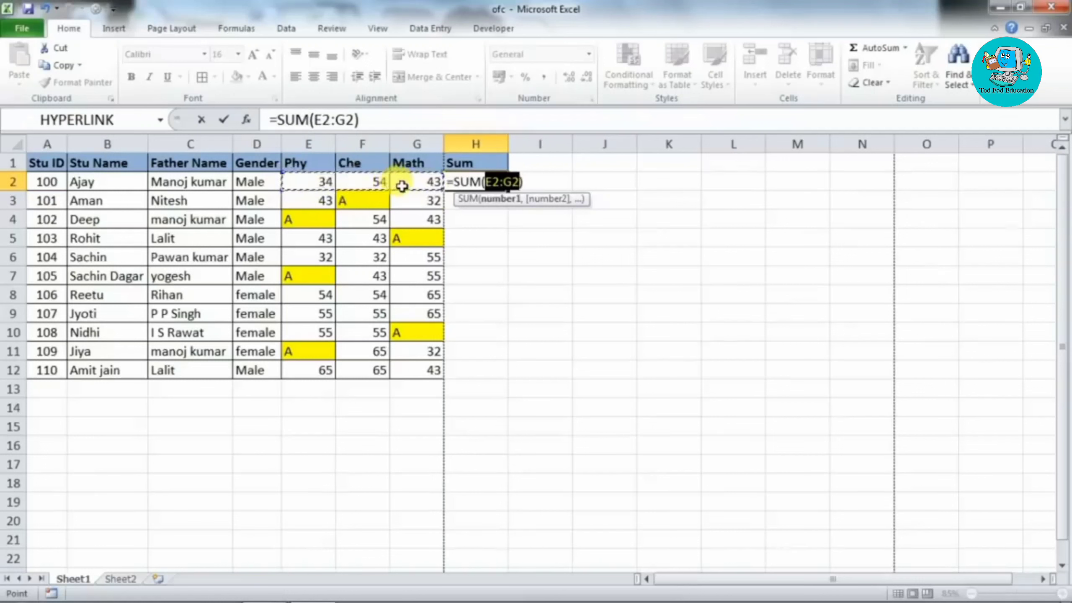
pyautogui.press('Return')
pyautogui.click(477, 183)
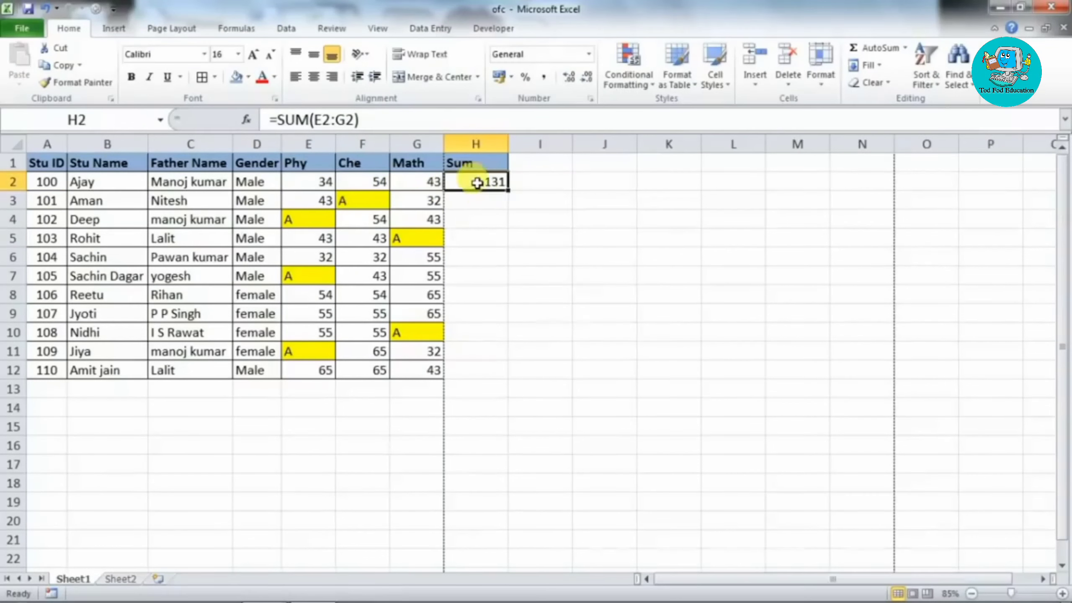
# Fill the sum formula from H2 down to H12, undo that fill, and auto-fill it down to H12 again.
pyautogui.moveTo(508, 191); pyautogui.dragTo(486, 375)
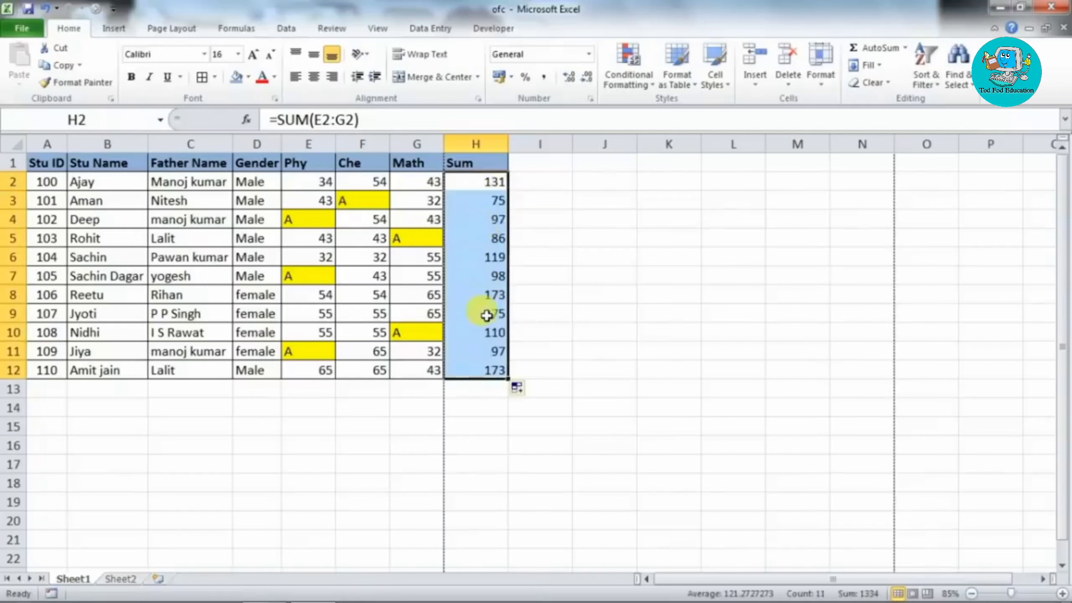
pyautogui.hotkey('ctrl', 'z')
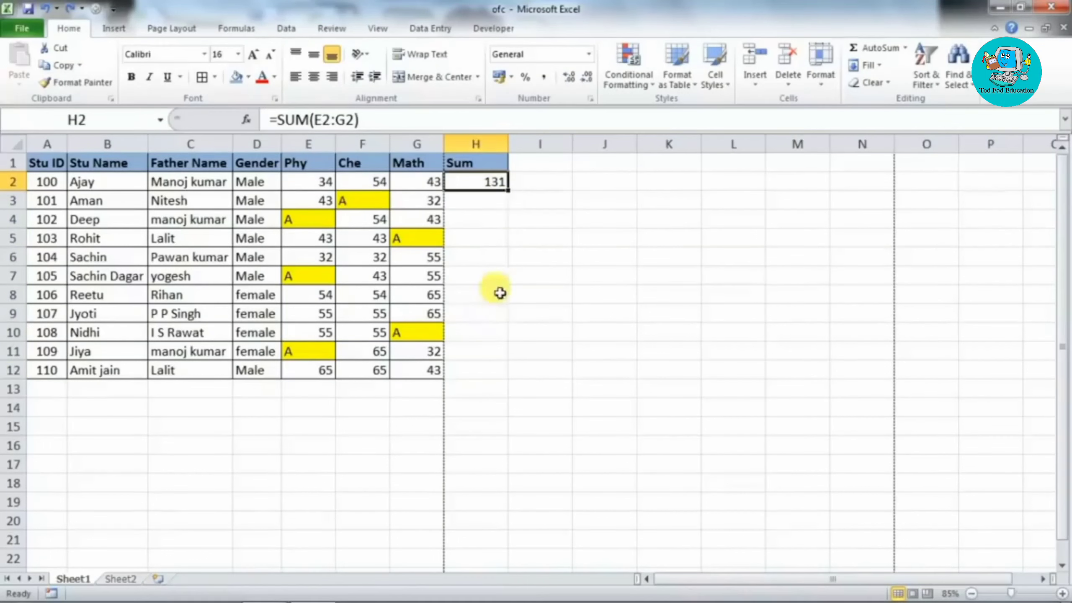
pyautogui.doubleClick(509, 191)
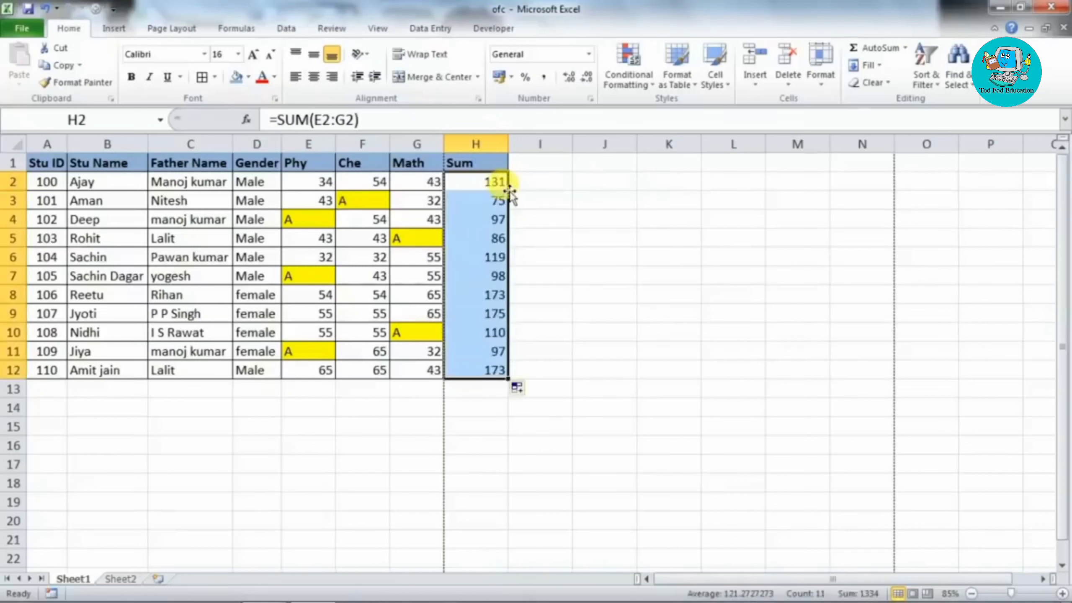
pyautogui.click(594, 357)
pyautogui.moveTo(465, 163); pyautogui.dragTo(463, 370)
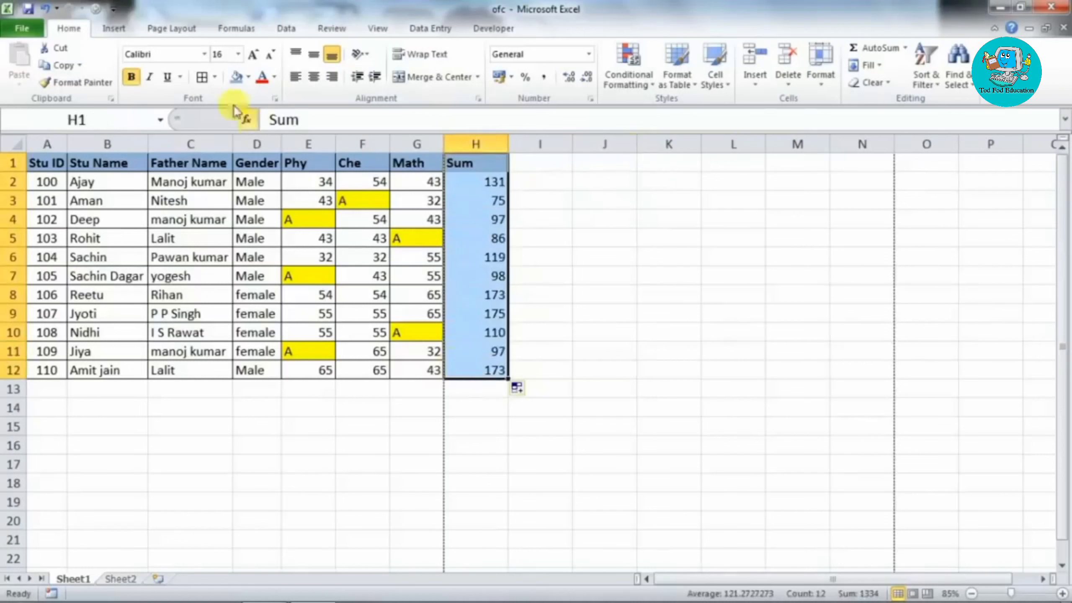
pyautogui.click(600, 280)
# Add an Average column header in I1, next to the Sum column.
pyautogui.click(536, 165)
pyautogui.write('A')
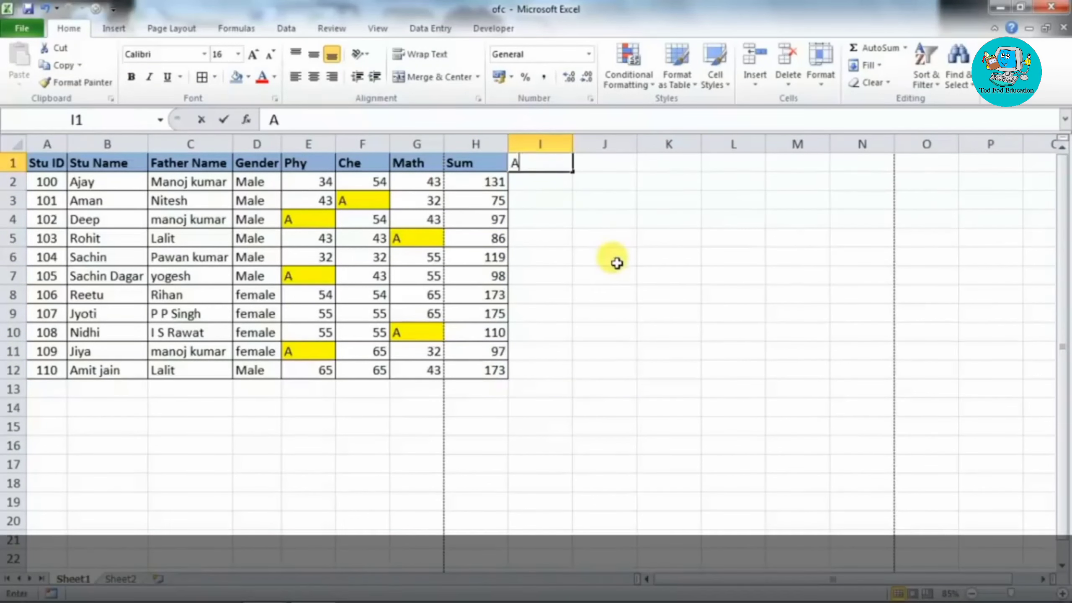
pyautogui.write('verage')
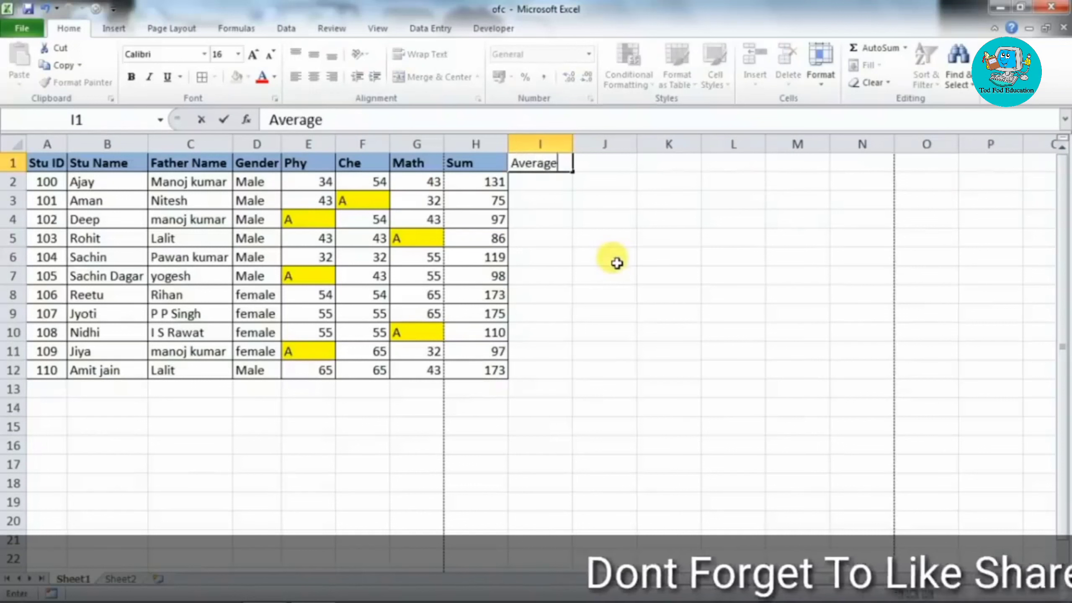
pyautogui.press('Return')
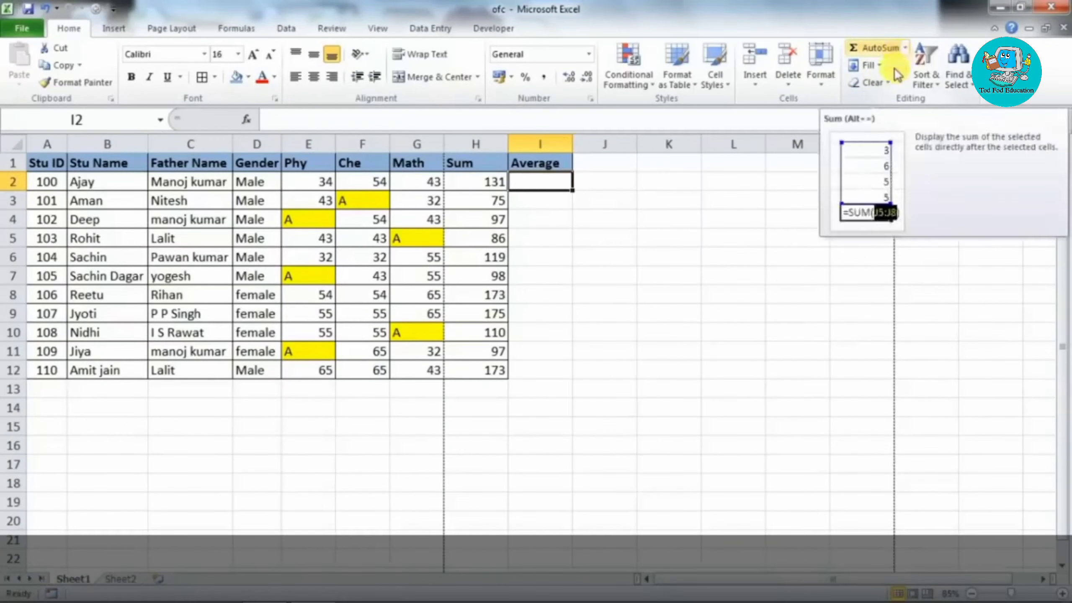
# Average the first student's Phy, Che and Math marks in I2 with the AutoSum Average function, using =AVERAGE(E2:G2).
pyautogui.click(905, 48)
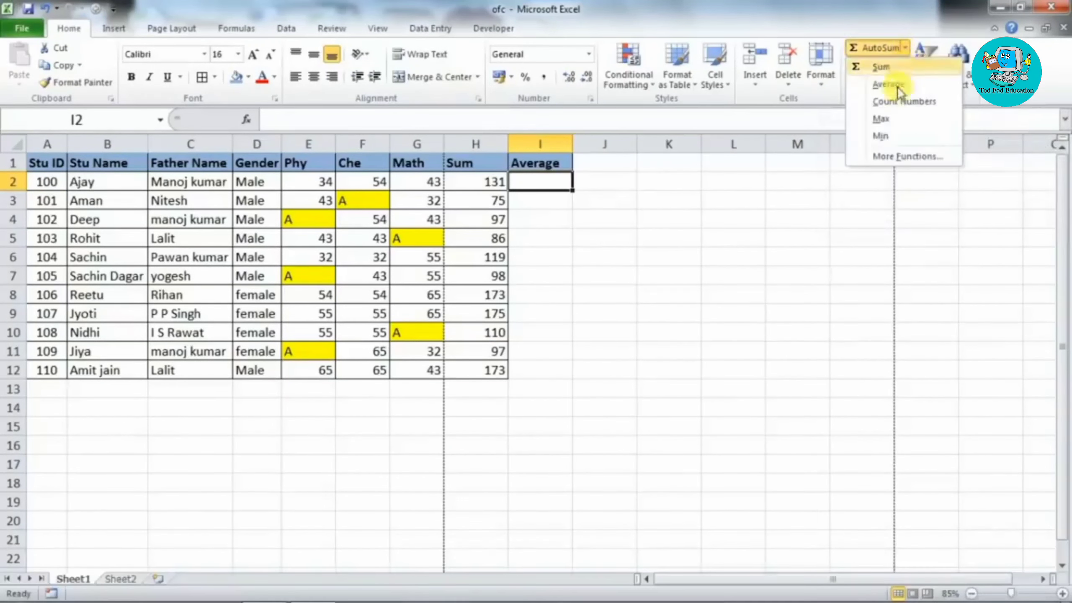
pyautogui.click(878, 86)
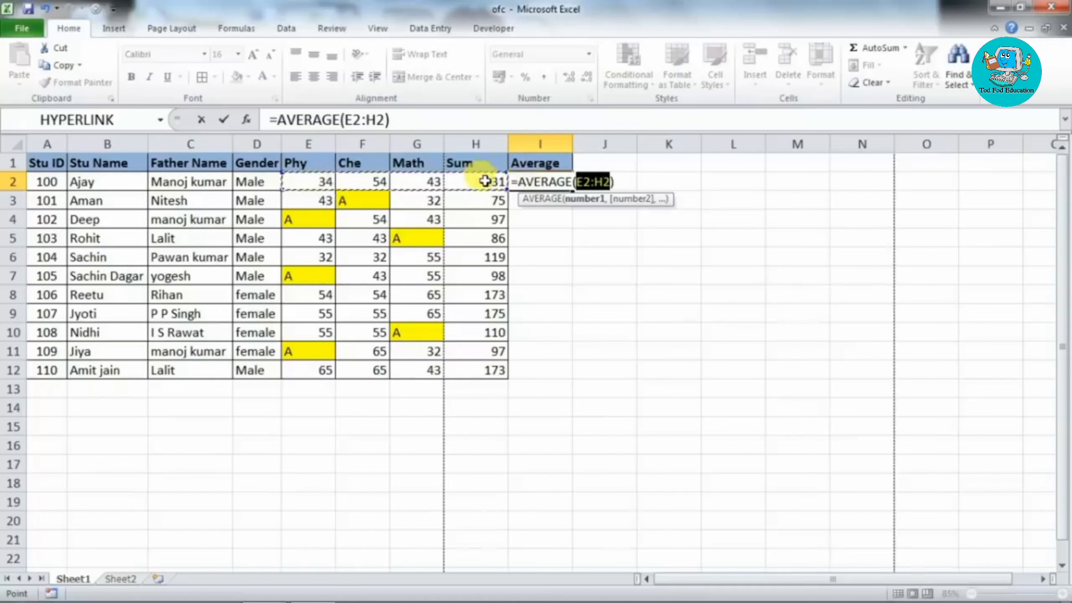
pyautogui.click(320, 182)
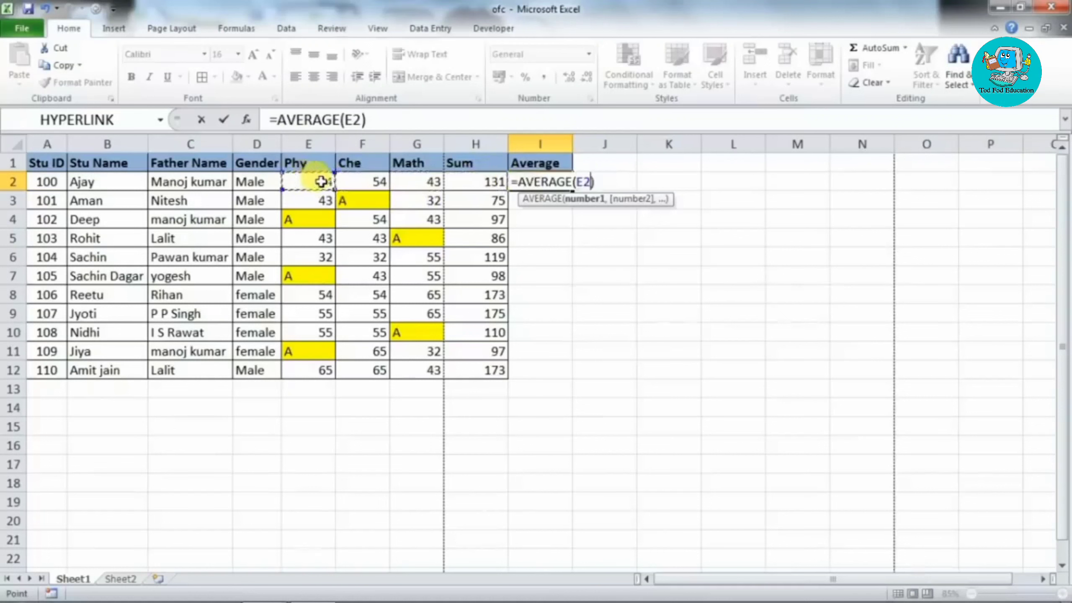
pyautogui.moveTo(321, 182); pyautogui.dragTo(402, 180)
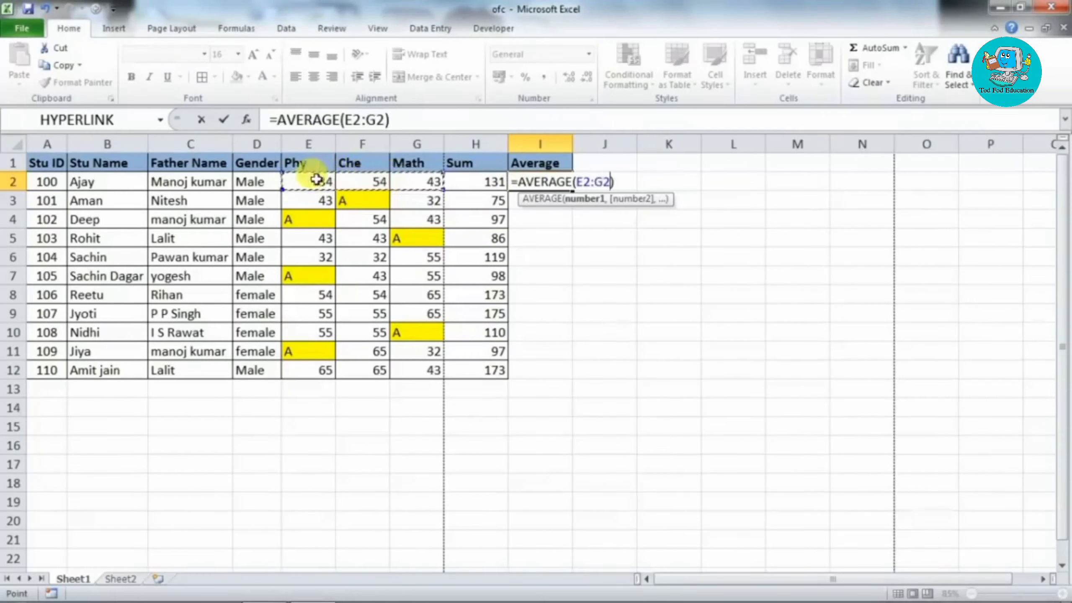
pyautogui.press('Return')
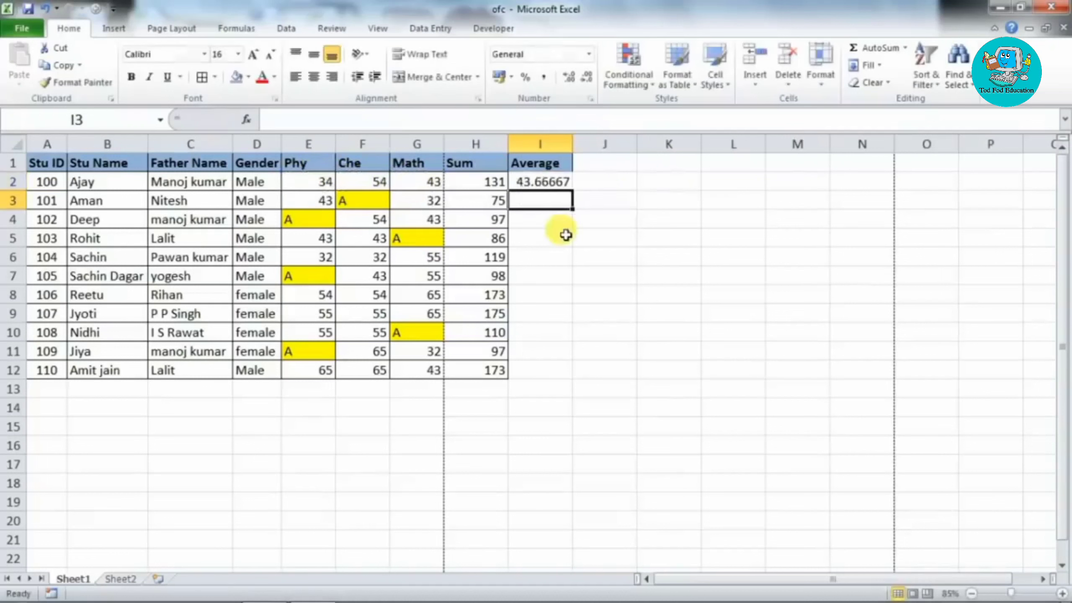
# Format the average in I2 to two decimal places and auto-fill the formula down to I12.
pyautogui.click(550, 181)
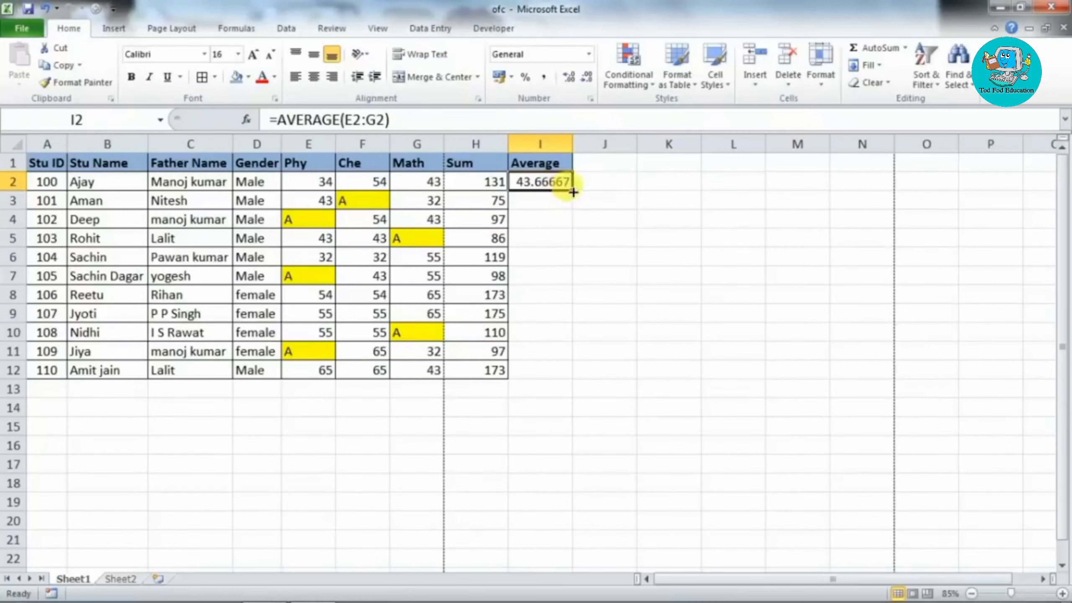
pyautogui.click(566, 82)
pyautogui.click(589, 82)
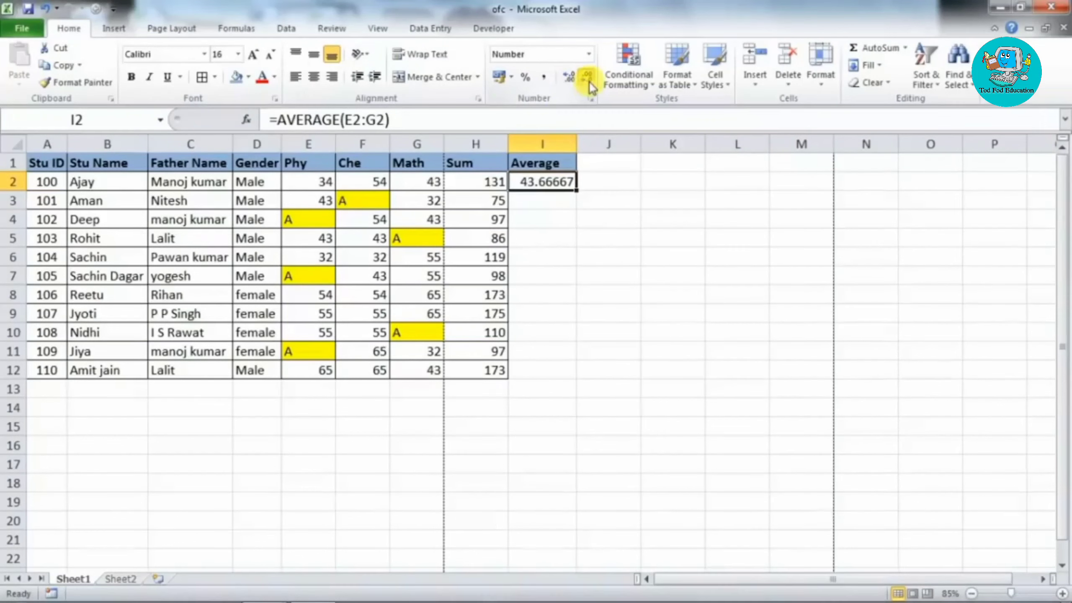
pyautogui.click(590, 82)
pyautogui.click(590, 82)
pyautogui.click(589, 82)
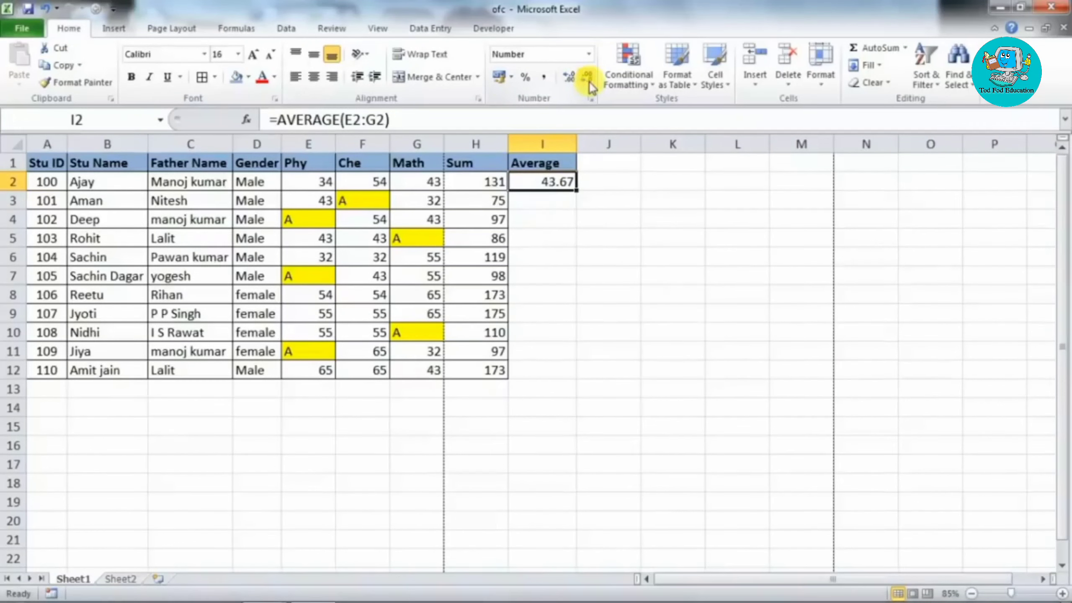
pyautogui.doubleClick(579, 193)
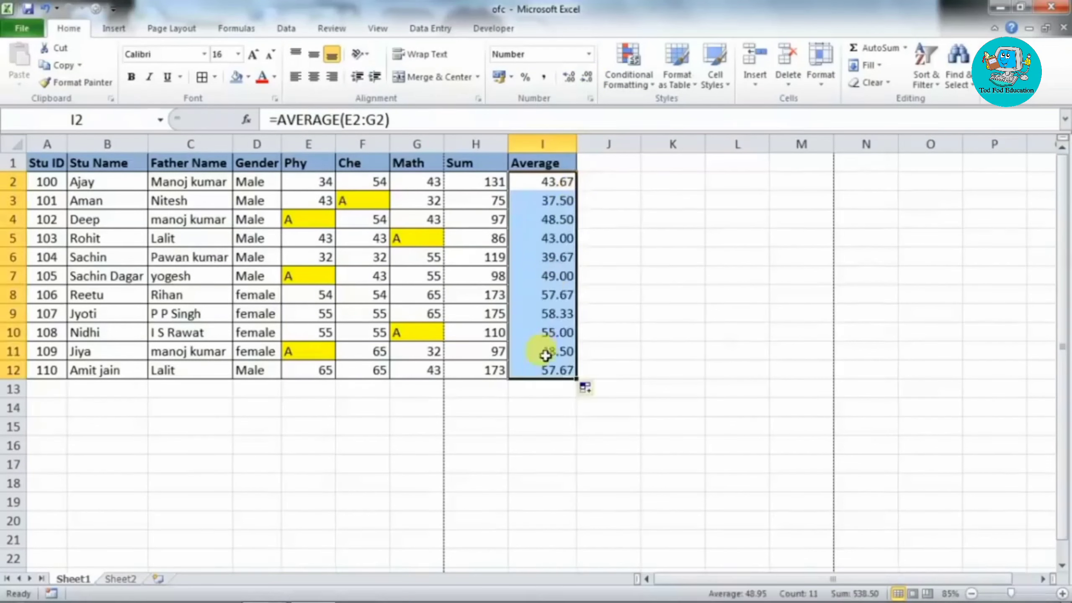
pyautogui.moveTo(533, 164); pyautogui.dragTo(550, 371)
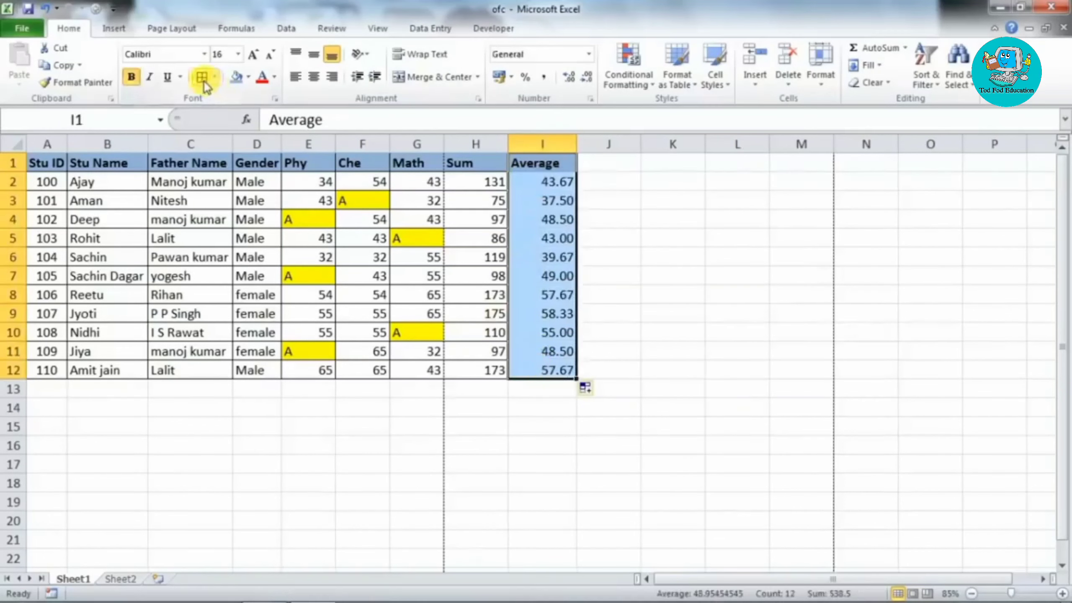
pyautogui.click(557, 386)
pyautogui.click(567, 421)
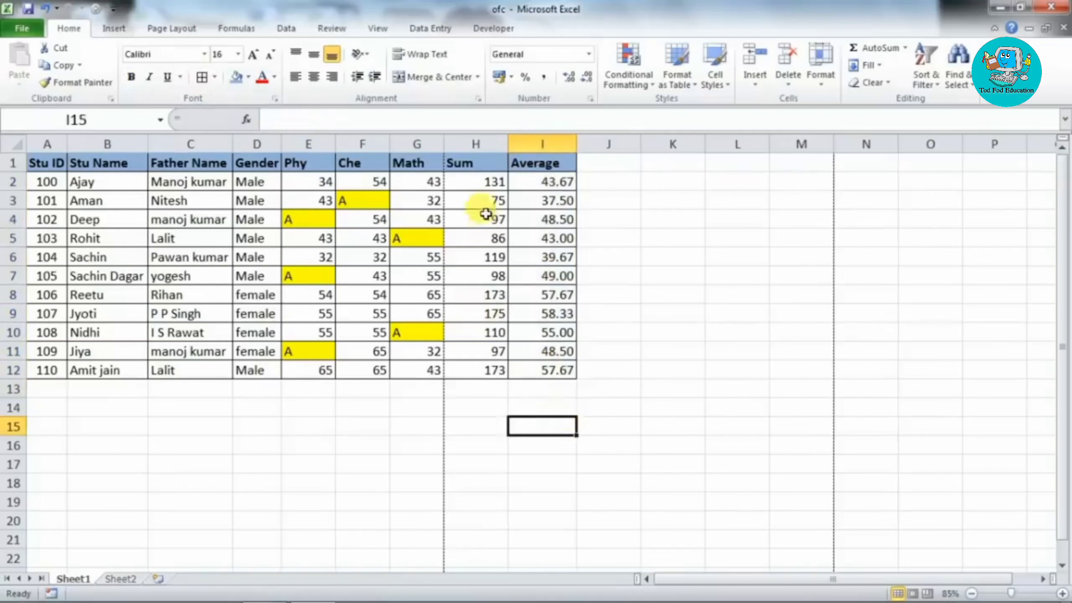
pyautogui.moveTo(466, 163); pyautogui.dragTo(605, 409)
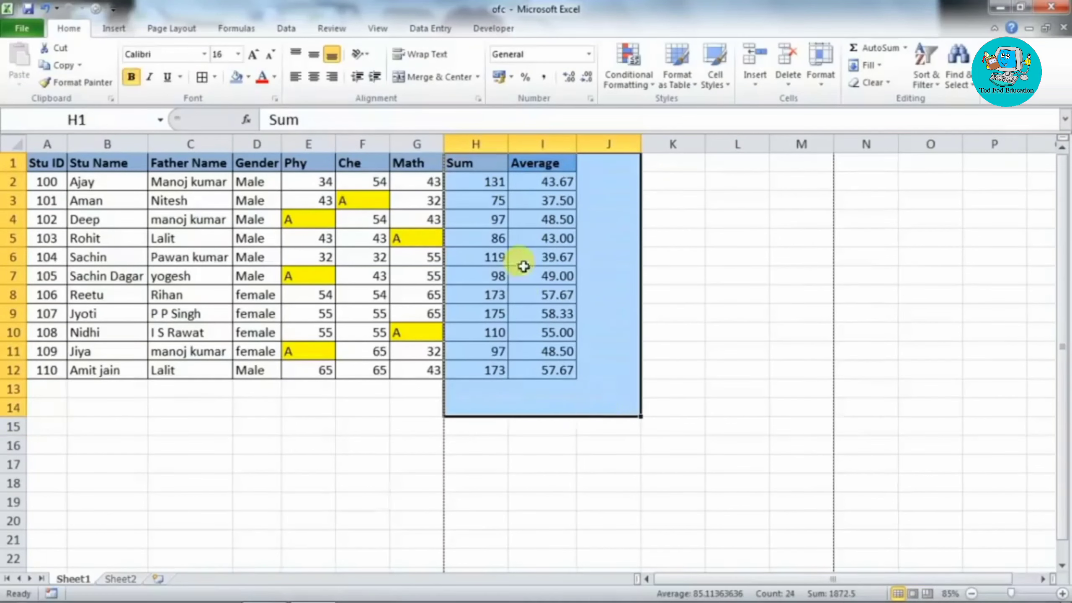
pyautogui.click(606, 343)
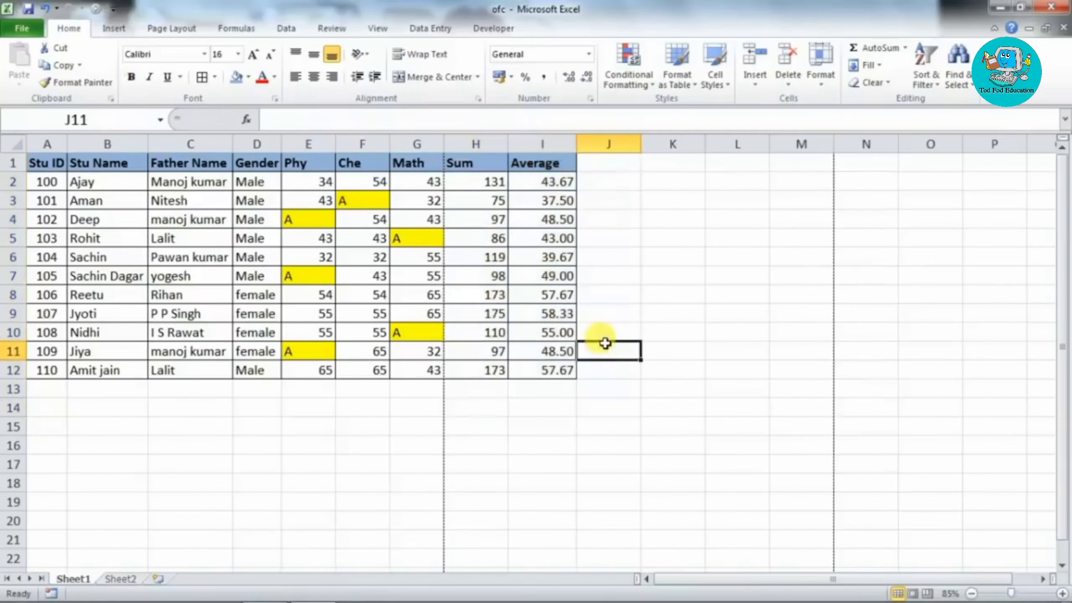
# Check both pages of the print preview to see where the Sum and Average columns print.
pyautogui.hotkey('ctrl', 'F2')
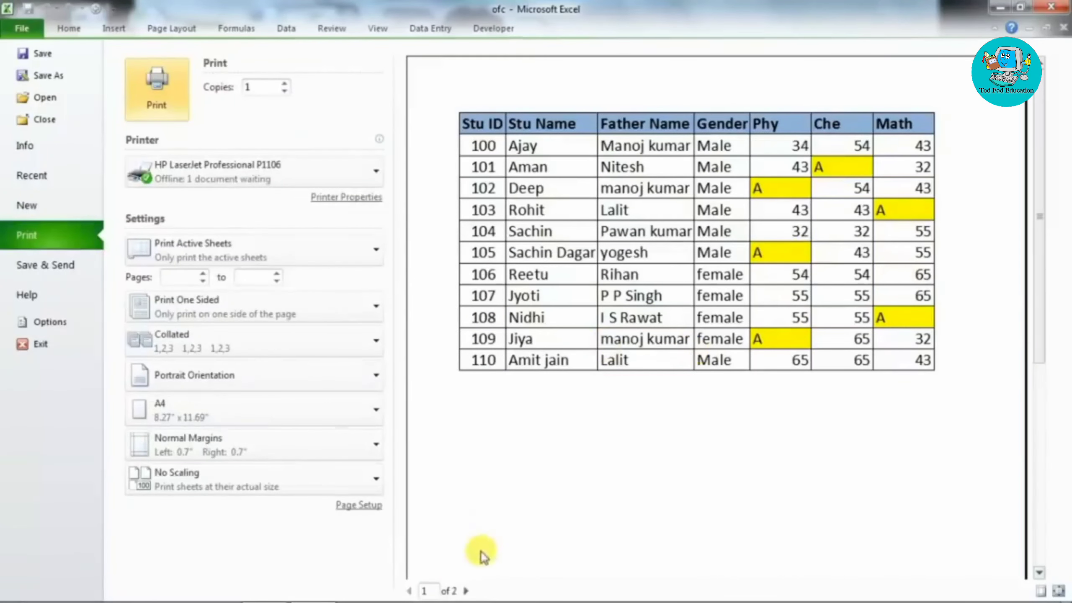
pyautogui.click(467, 591)
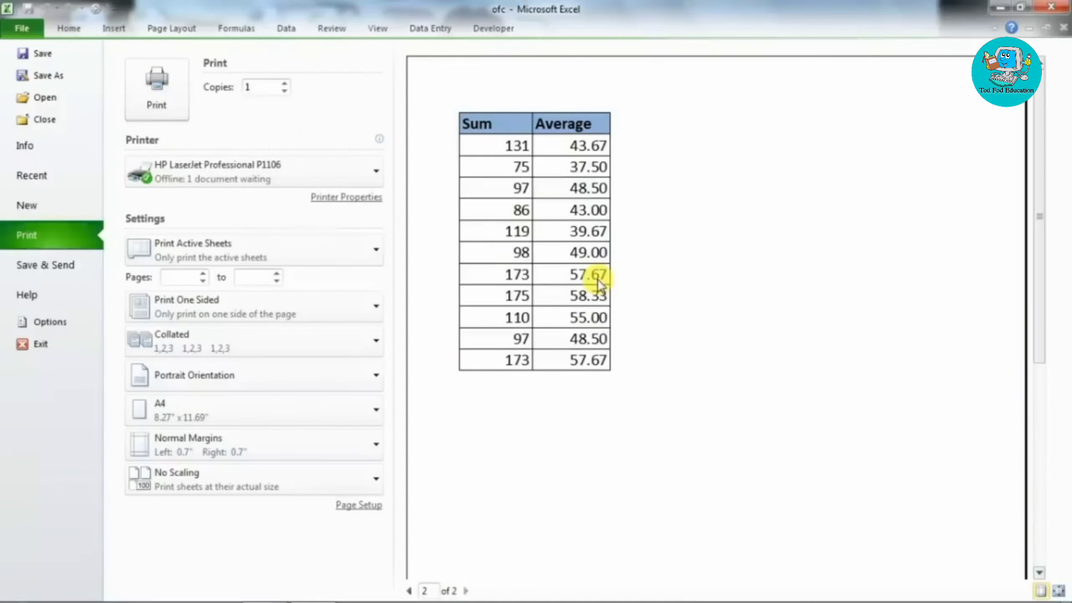
pyautogui.press('Escape')
pyautogui.click(481, 348)
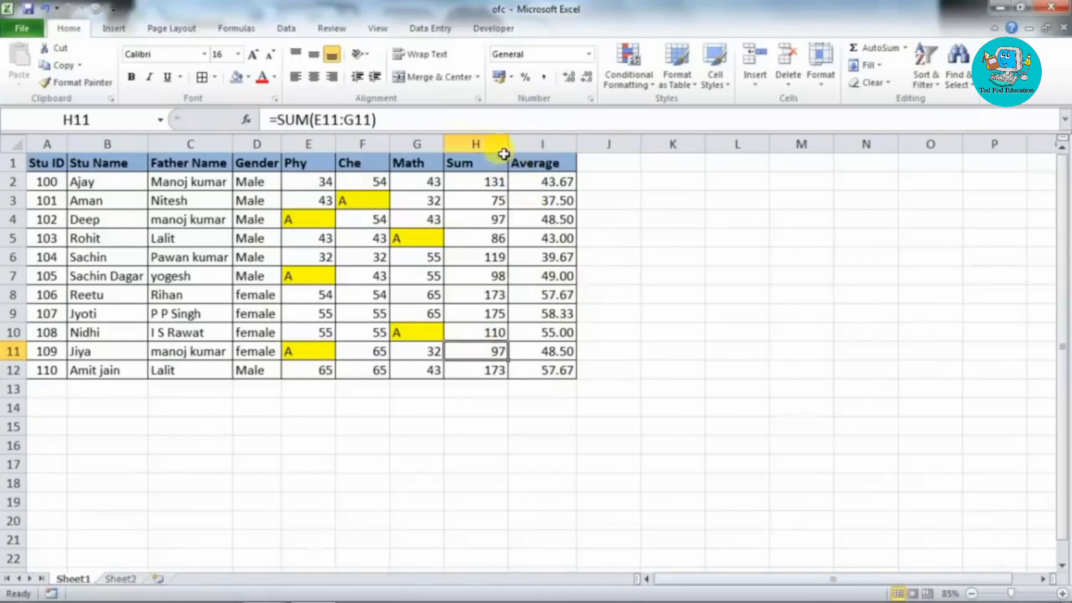
pyautogui.moveTo(606, 165); pyautogui.dragTo(680, 375)
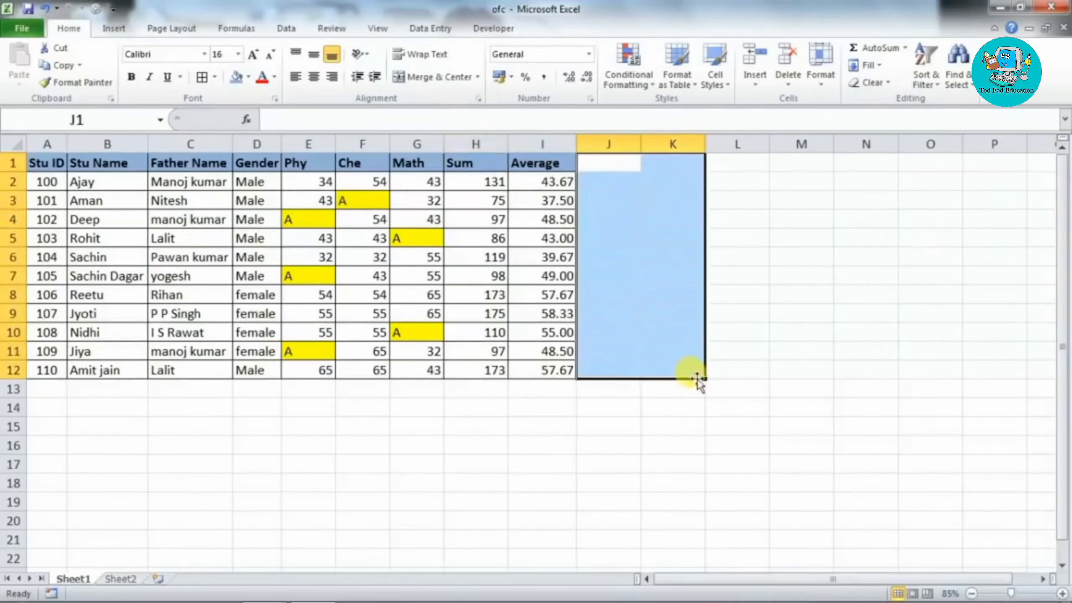
pyautogui.click(501, 313)
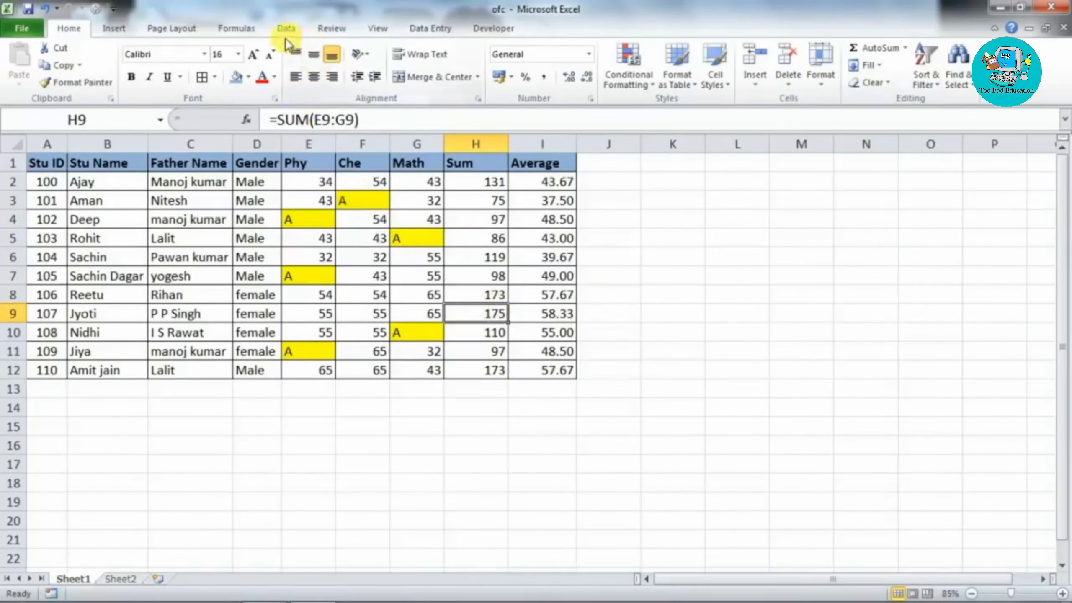
# Lower the sheet's print scale to 95%, and return it to 100%.
pyautogui.click(182, 28)
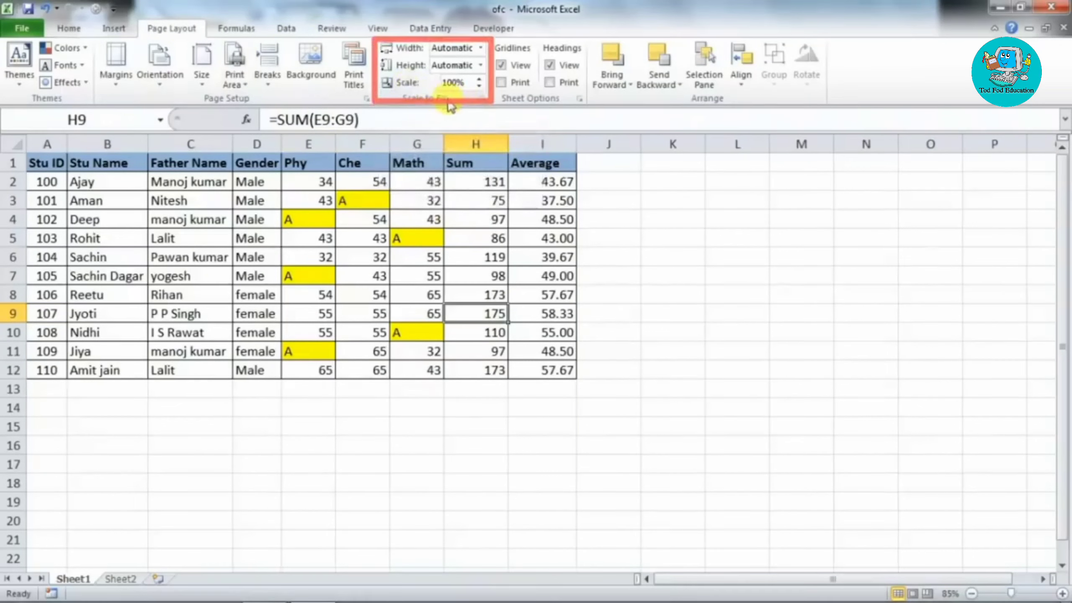
pyautogui.click(480, 86)
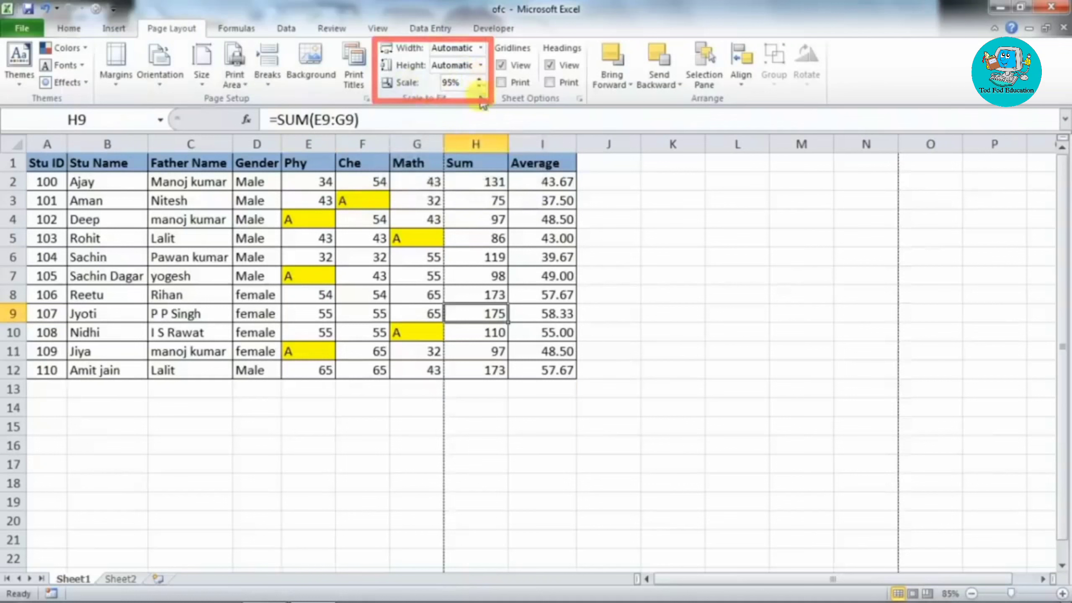
pyautogui.click(480, 78)
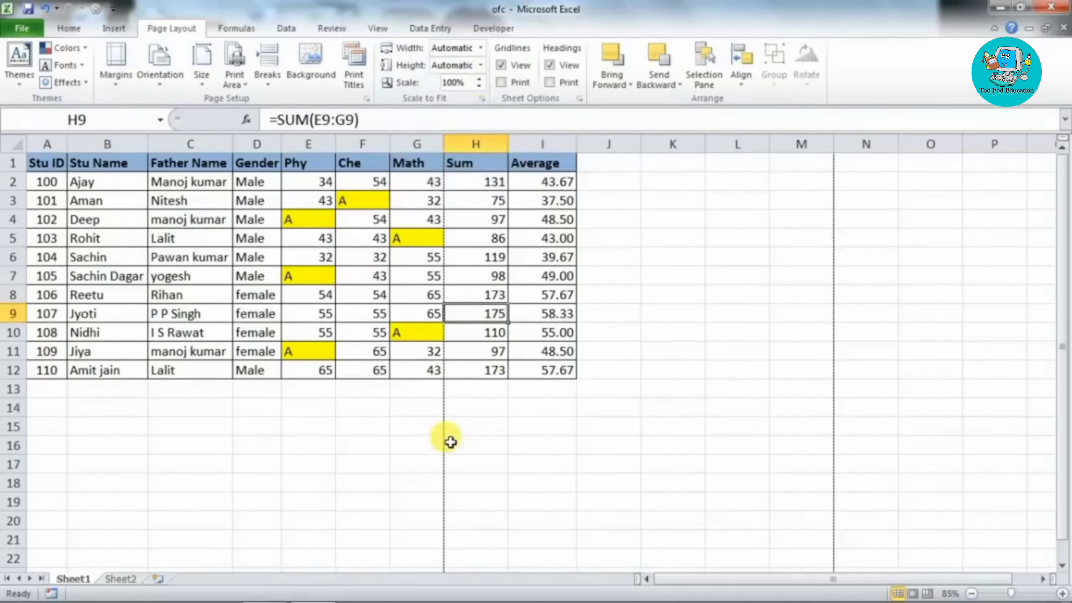
# Reduce the sheet's print scale to 80% and check in the print preview whether all columns fit on one page.
pyautogui.scroll(-2, 451, 442)
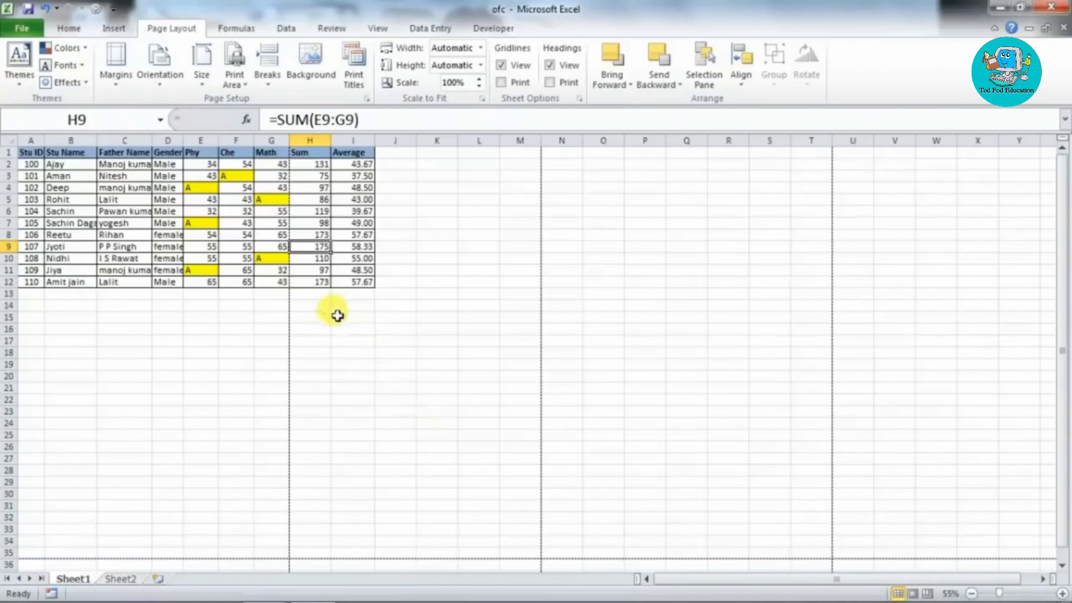
pyautogui.click(480, 86)
pyautogui.click(481, 86)
pyautogui.click(481, 86)
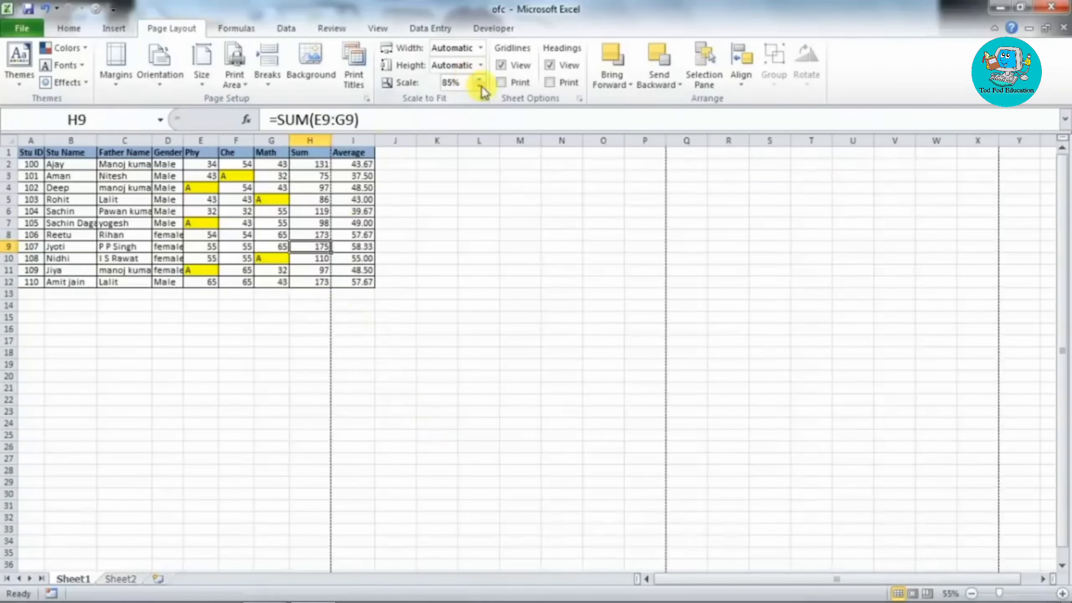
pyautogui.click(481, 86)
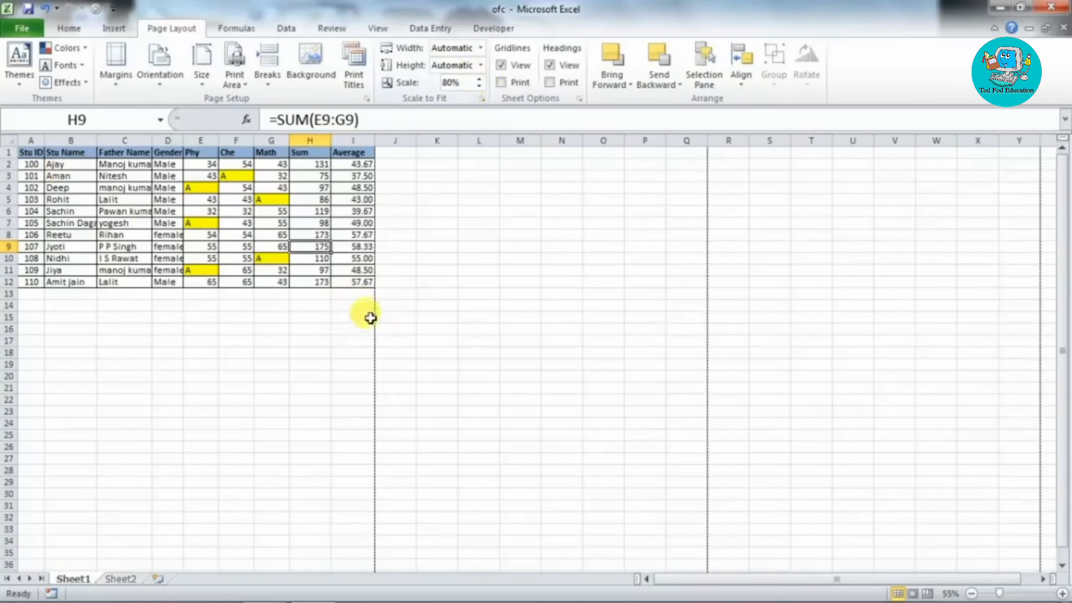
pyautogui.hotkey('ctrl', 'p')
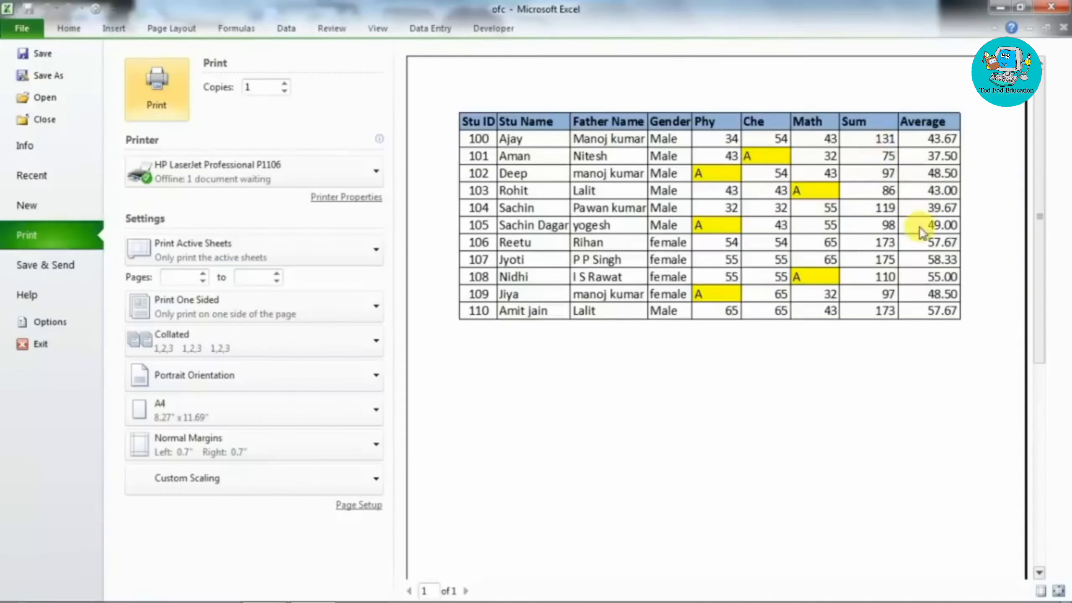
pyautogui.press('Escape')
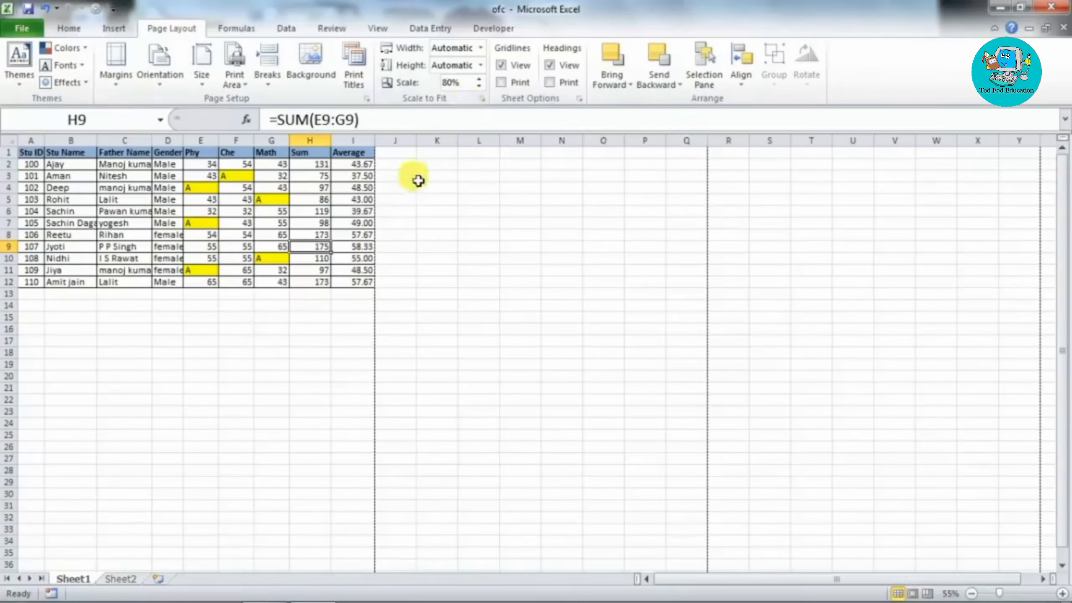
# Raise the sheet's print scale to 105%.
pyautogui.click(479, 79)
pyautogui.click(479, 78)
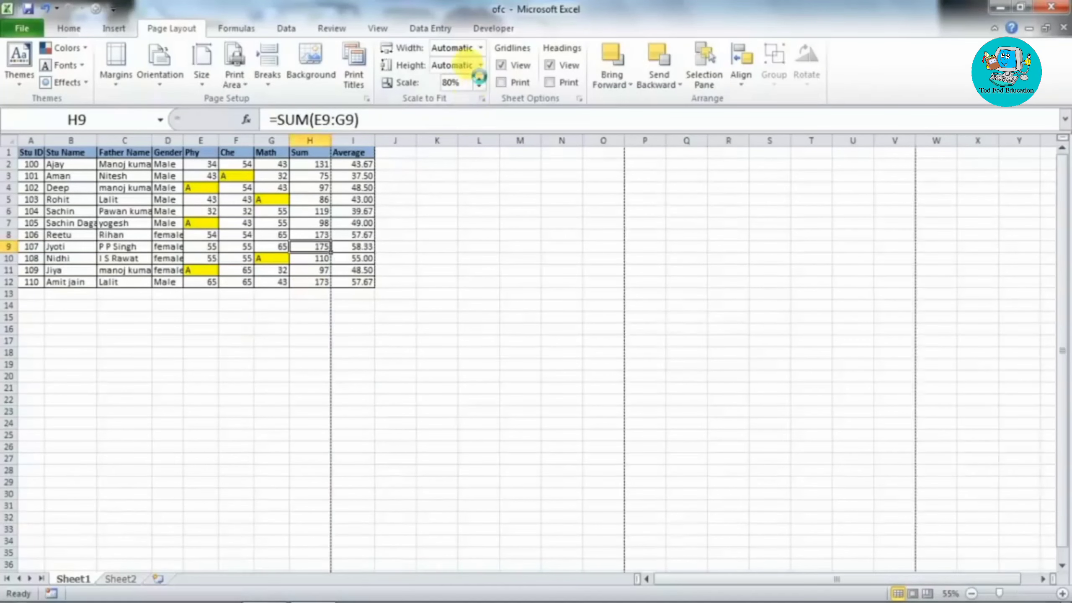
pyautogui.click(479, 78)
pyautogui.click(480, 79)
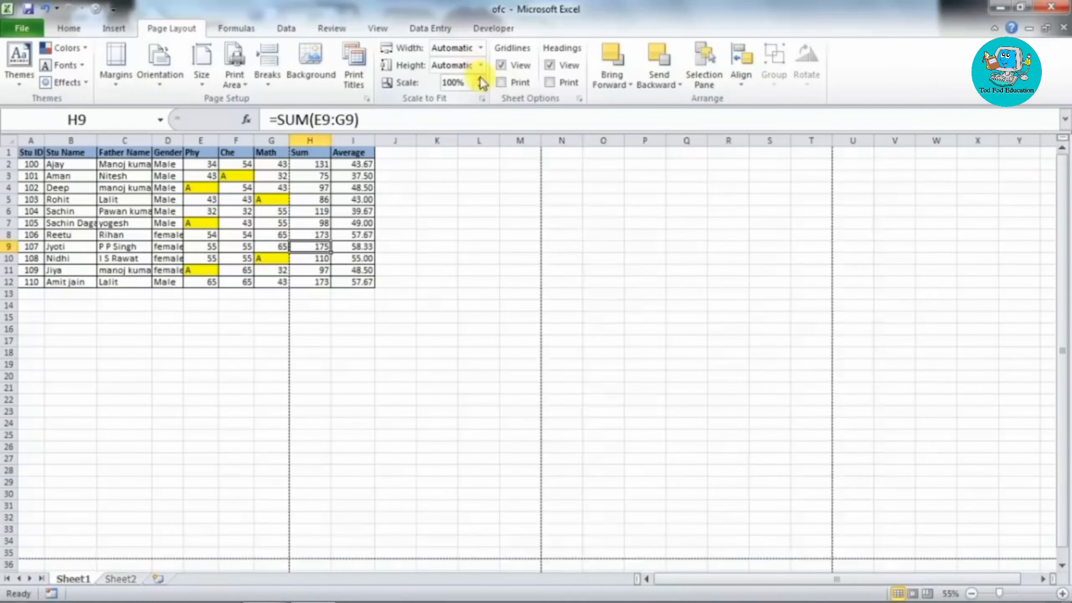
pyautogui.click(480, 79)
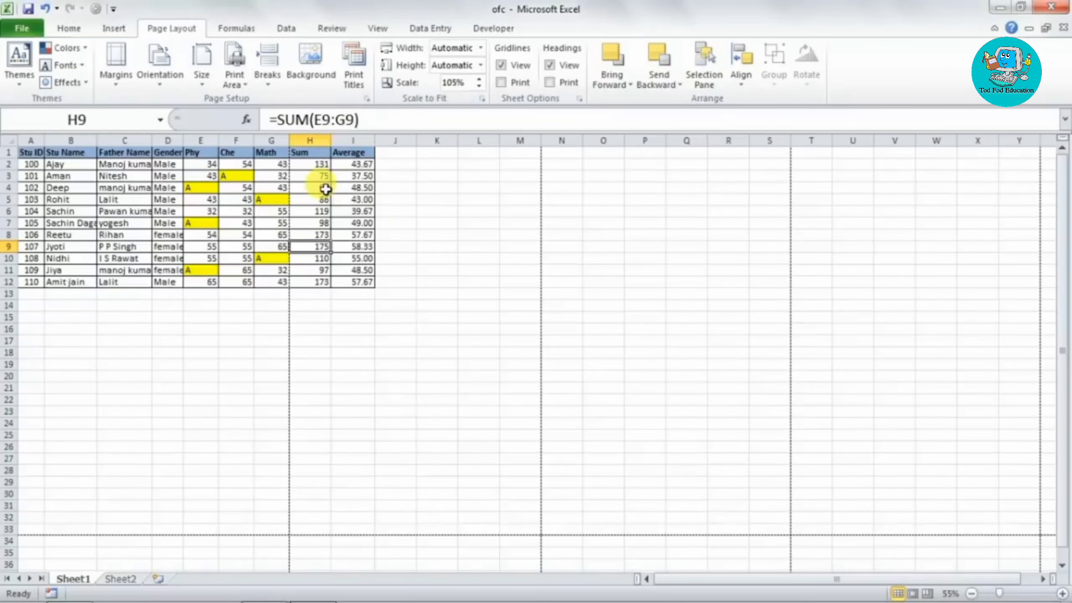
# Choose Portrait as the page orientation and select the single page area N1:S33.
pyautogui.click(157, 87)
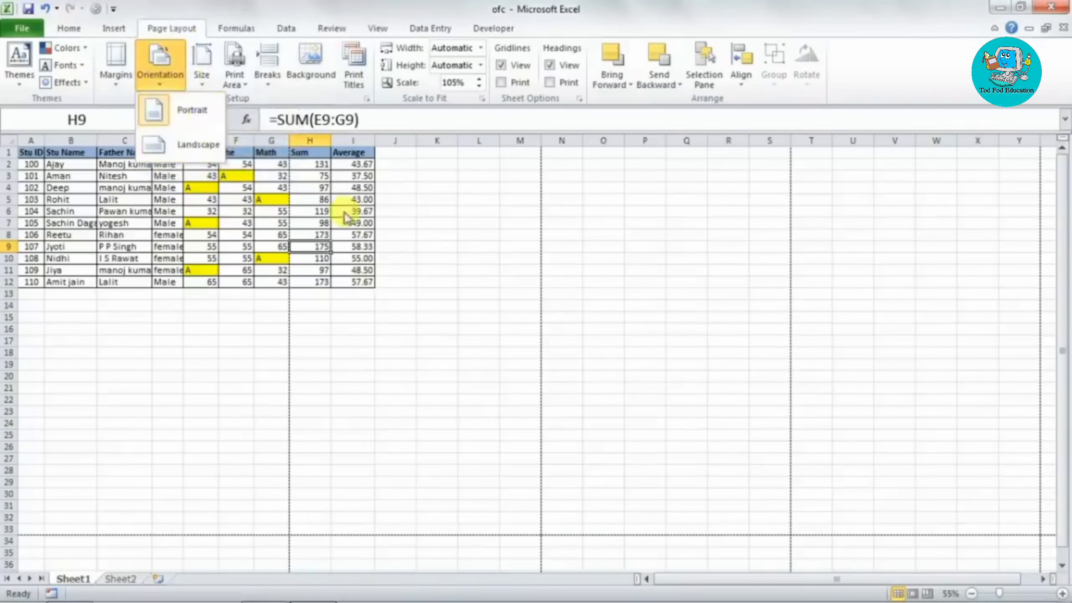
pyautogui.click(180, 120)
pyautogui.moveTo(557, 153); pyautogui.dragTo(750, 528)
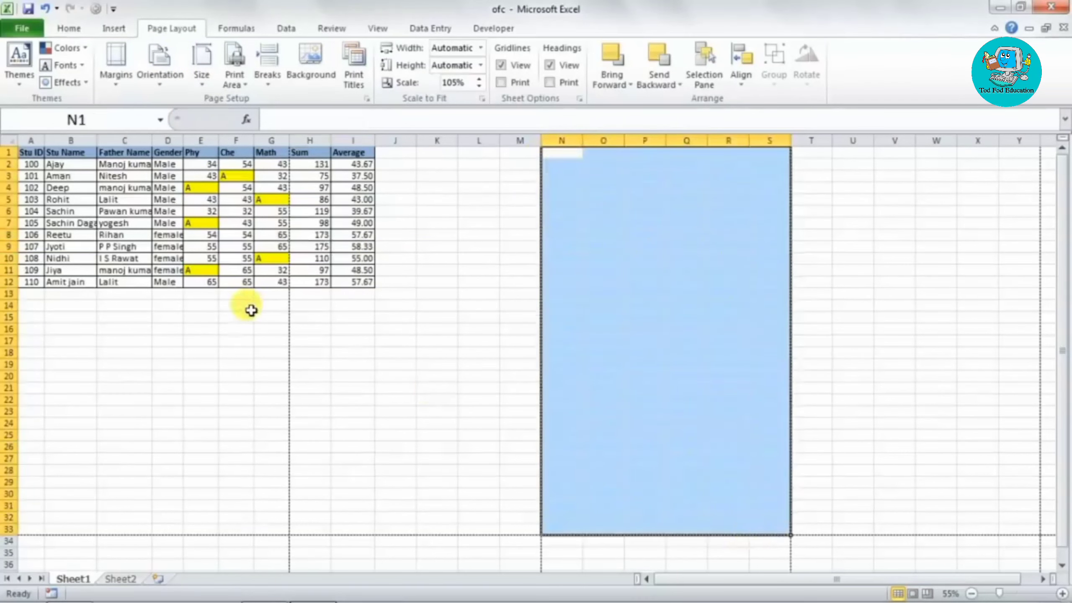
# Change the page orientation to Landscape and select the first page's area, A1:J22.
pyautogui.click(151, 87)
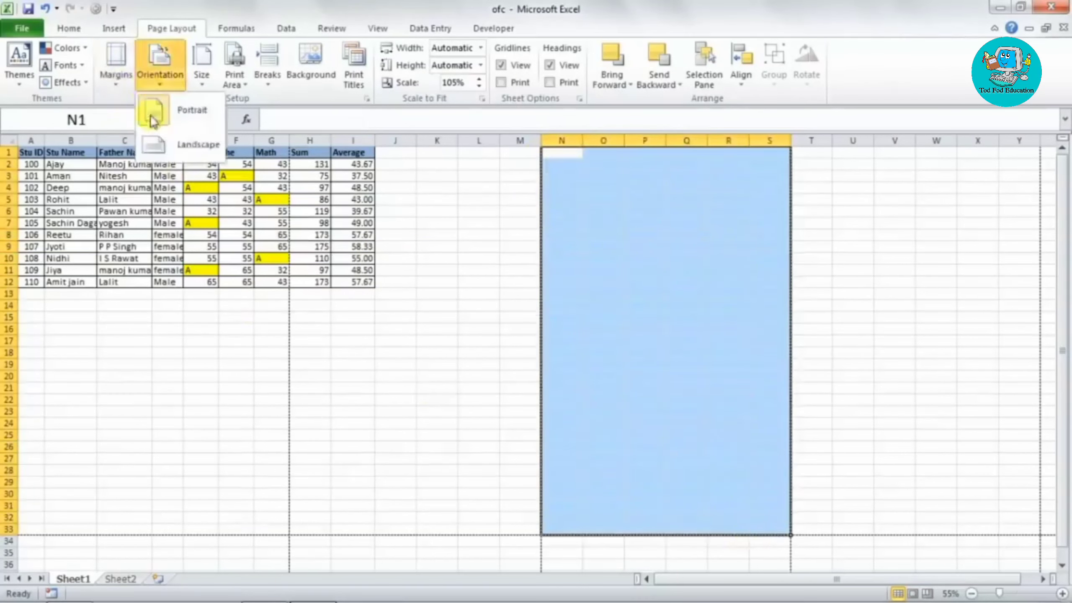
pyautogui.click(170, 141)
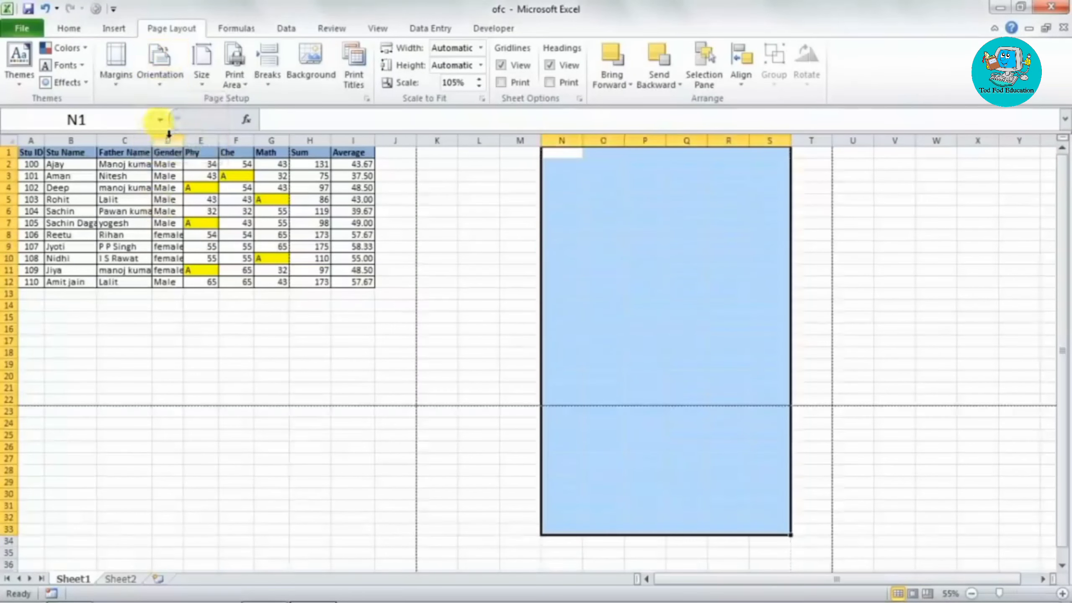
pyautogui.moveTo(30, 154); pyautogui.dragTo(395, 399)
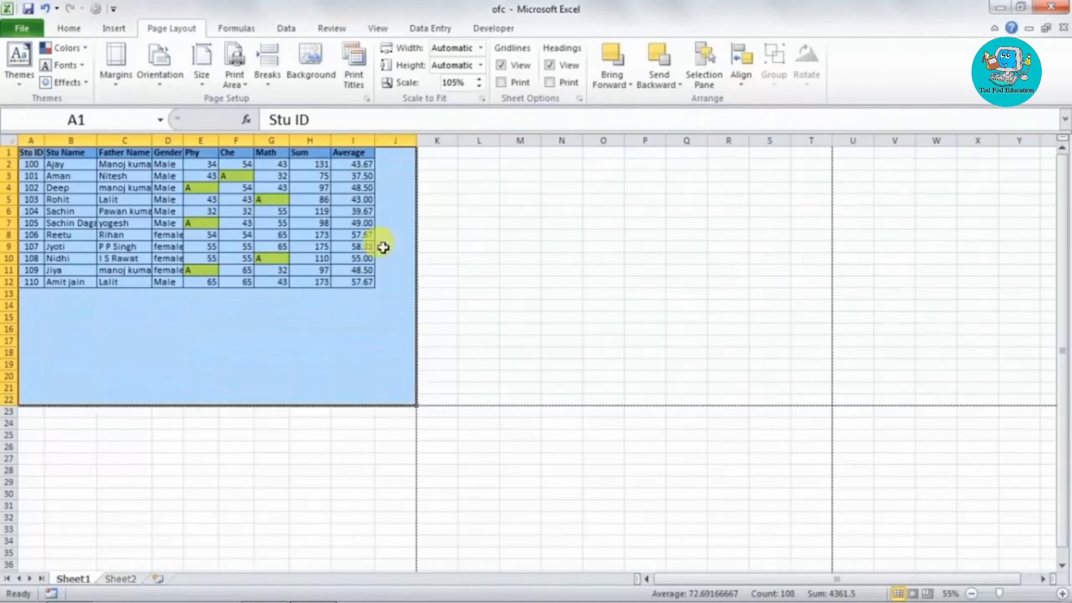
pyautogui.click(348, 199)
pyautogui.click(304, 153)
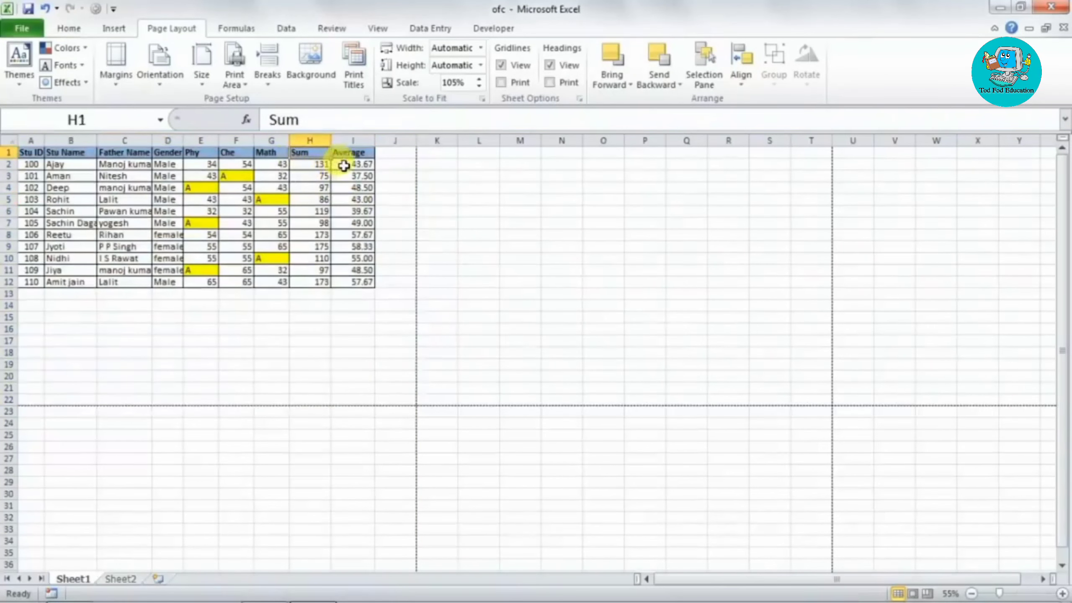
pyautogui.click(344, 165)
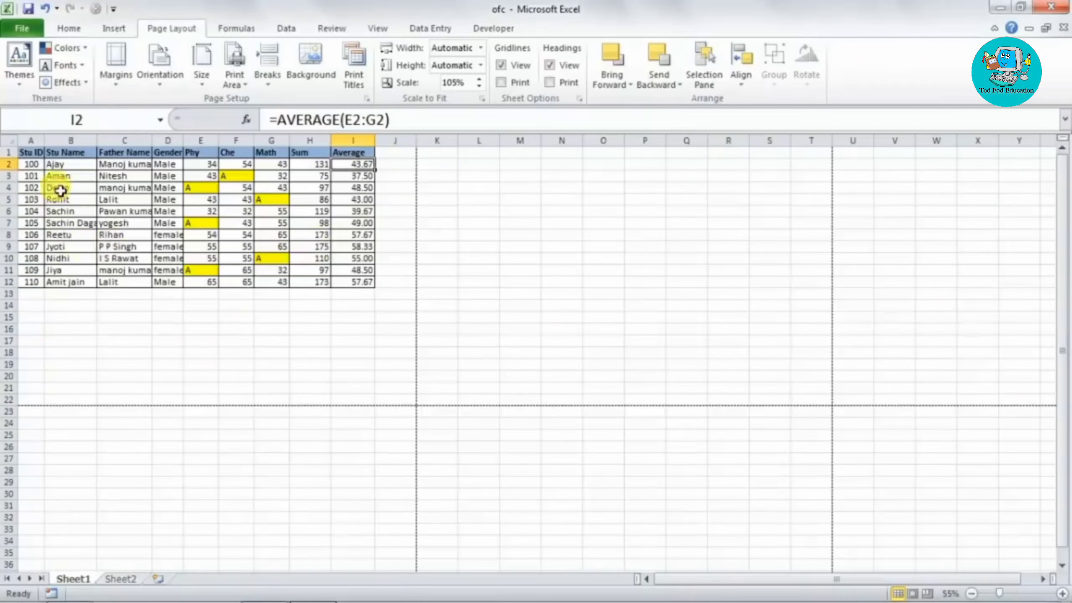
# Check in the print preview whether all the table's columns fit on one landscape page.
pyautogui.moveTo(33, 189); pyautogui.dragTo(555, 228)
pyautogui.click(169, 82)
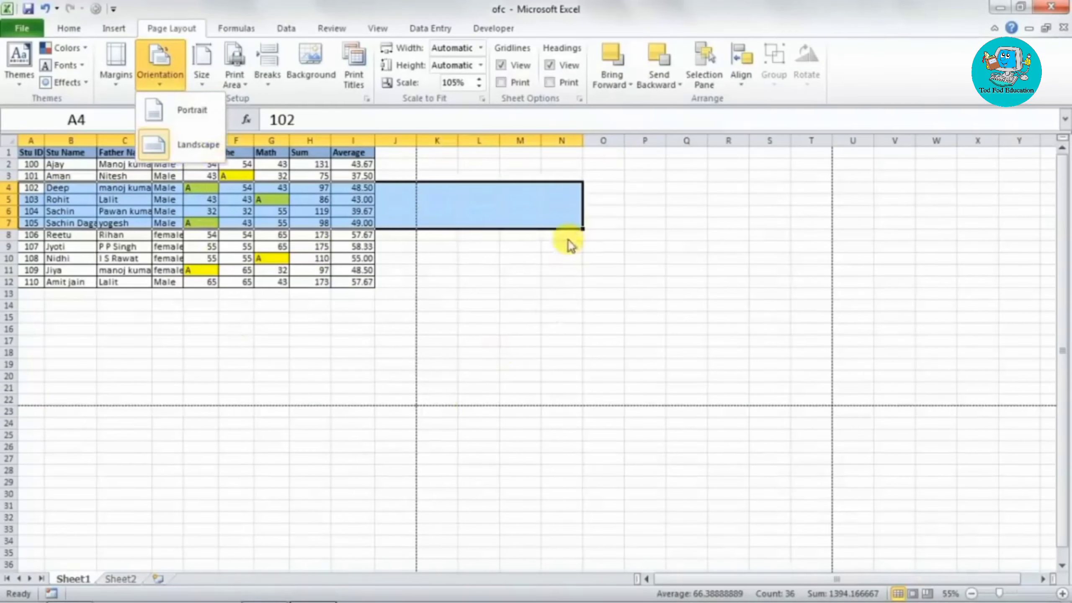
pyautogui.click(203, 309)
pyautogui.click(203, 307)
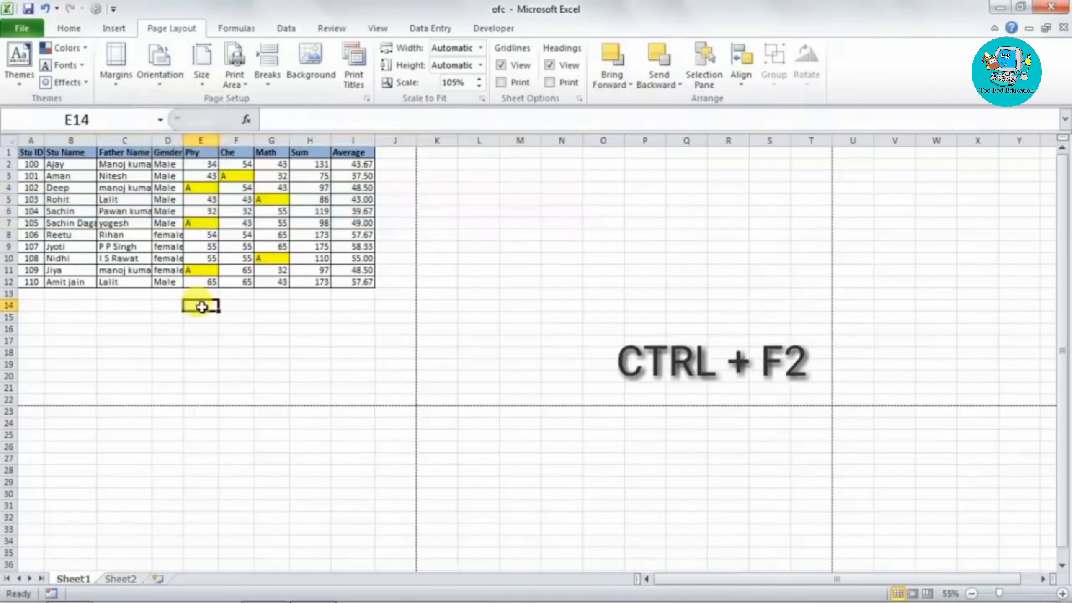
pyautogui.hotkey('ctrl', 'F2')
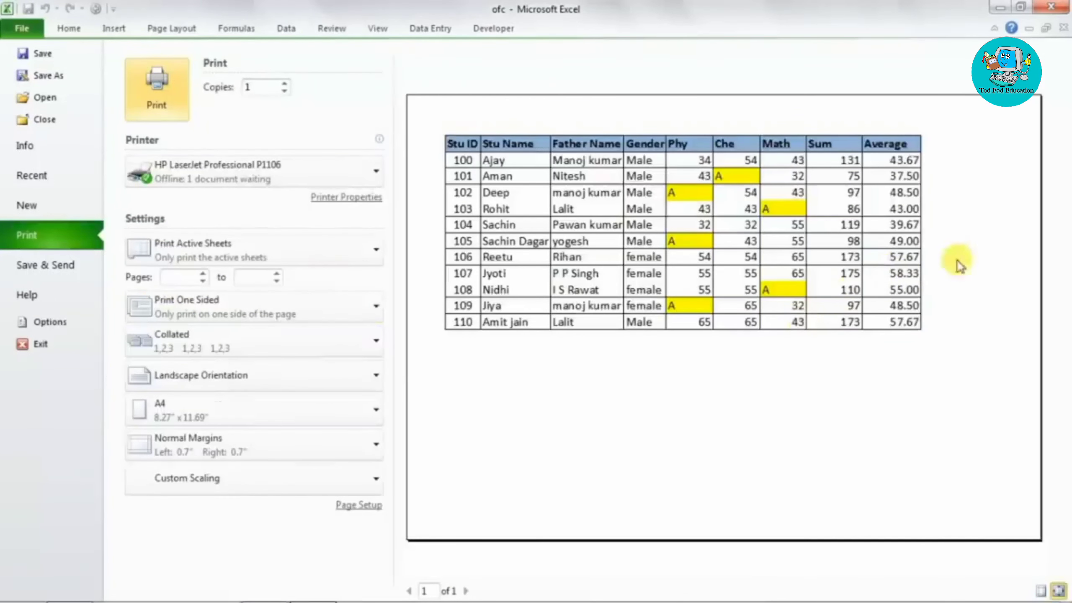
pyautogui.press('Escape')
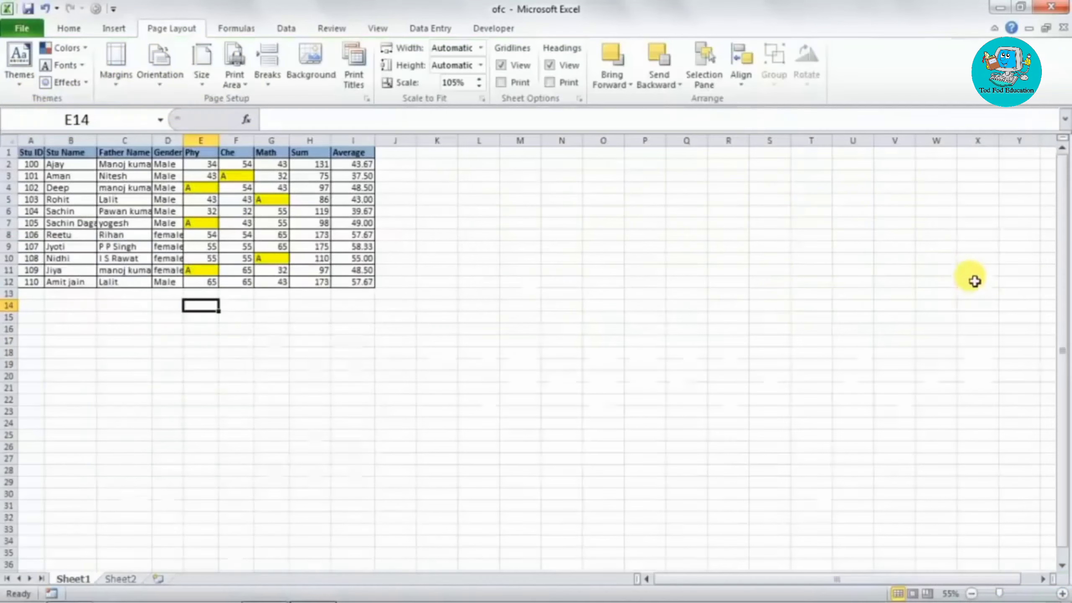
# Set the page orientation back to Portrait and select the first page's area, A1:G33.
pyautogui.click(168, 96)
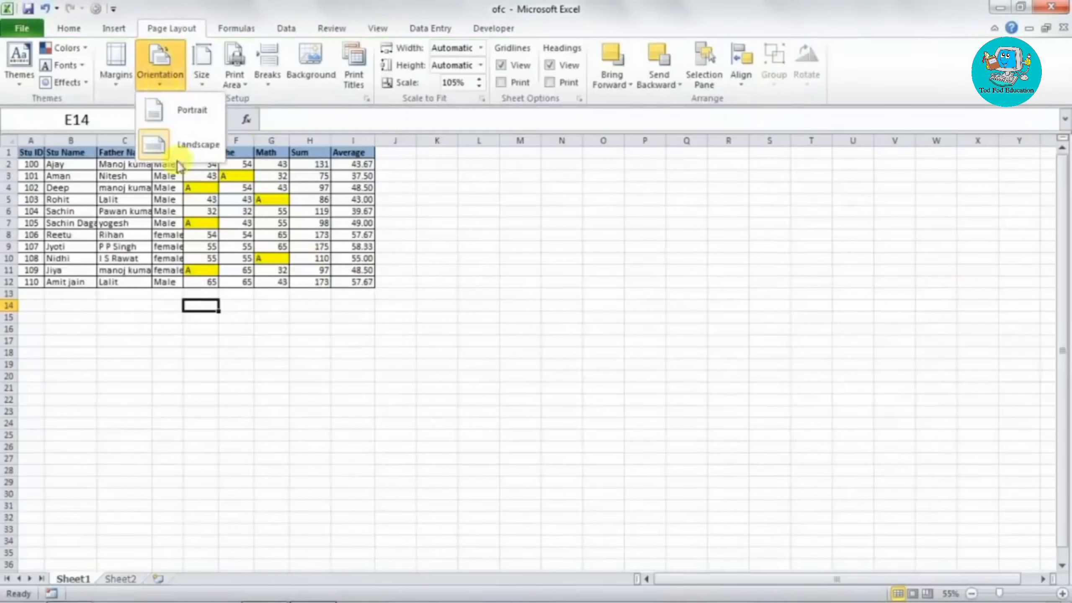
pyautogui.click(186, 110)
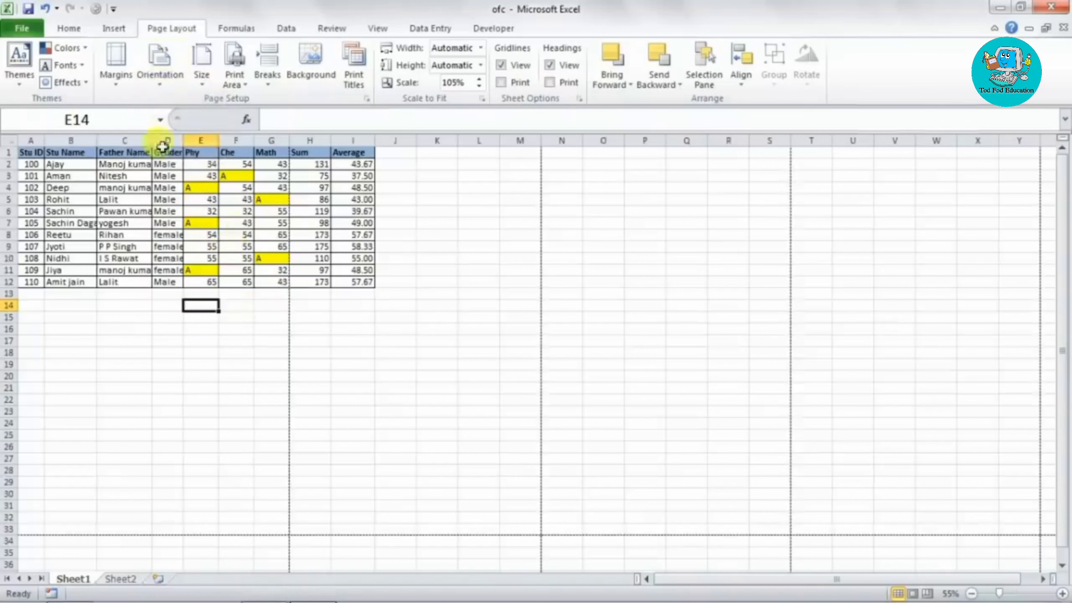
pyautogui.moveTo(30, 152); pyautogui.dragTo(259, 528)
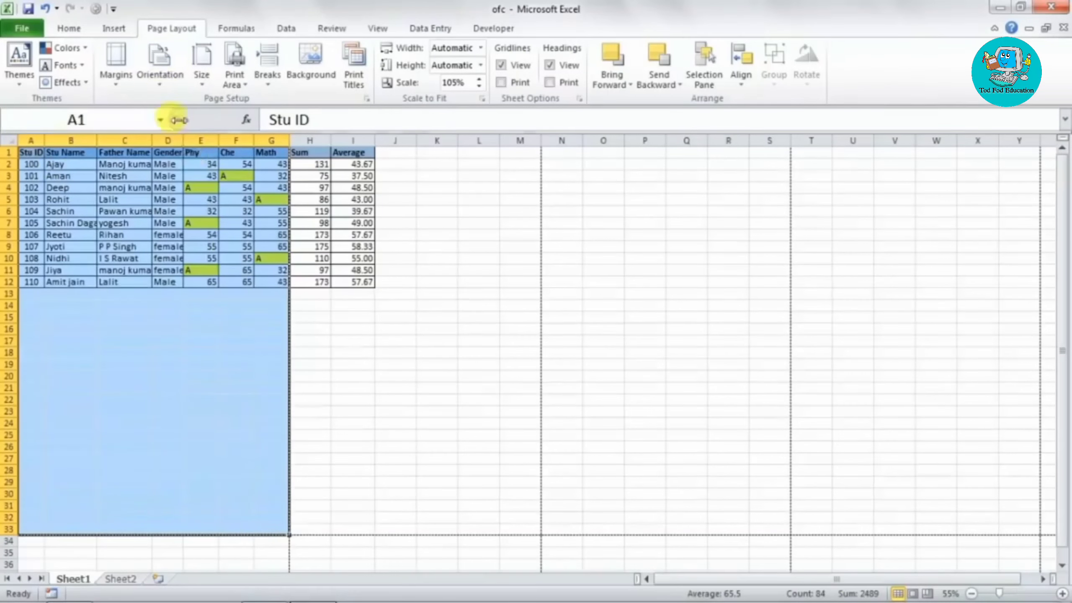
# Switch the page orientation to Landscape again and select the table together with the empty cells of its page.
pyautogui.click(162, 76)
pyautogui.click(201, 154)
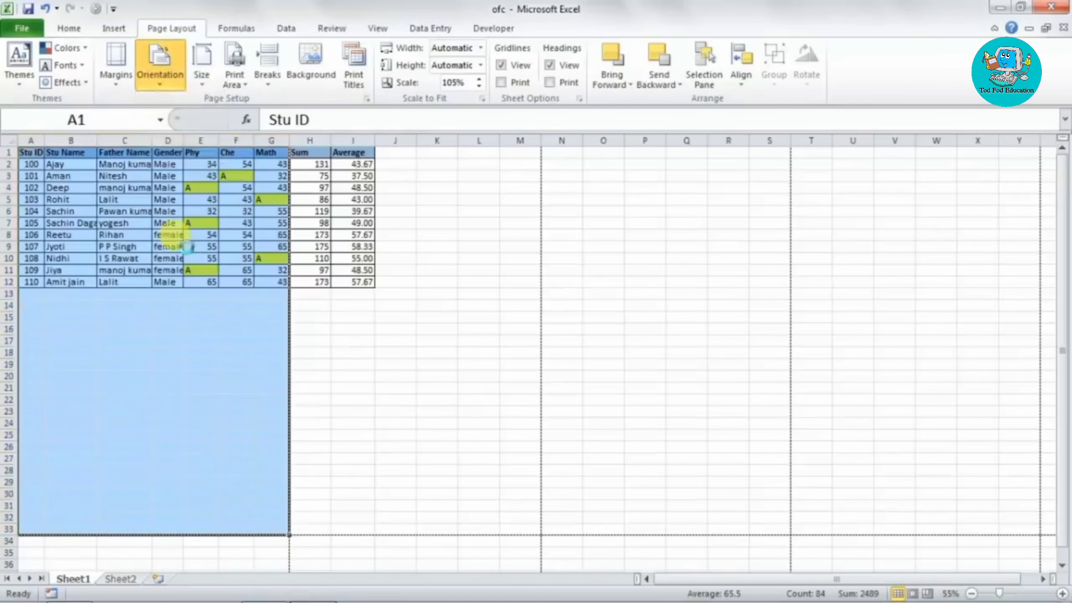
pyautogui.moveTo(29, 153); pyautogui.dragTo(403, 389)
pyautogui.click(294, 304)
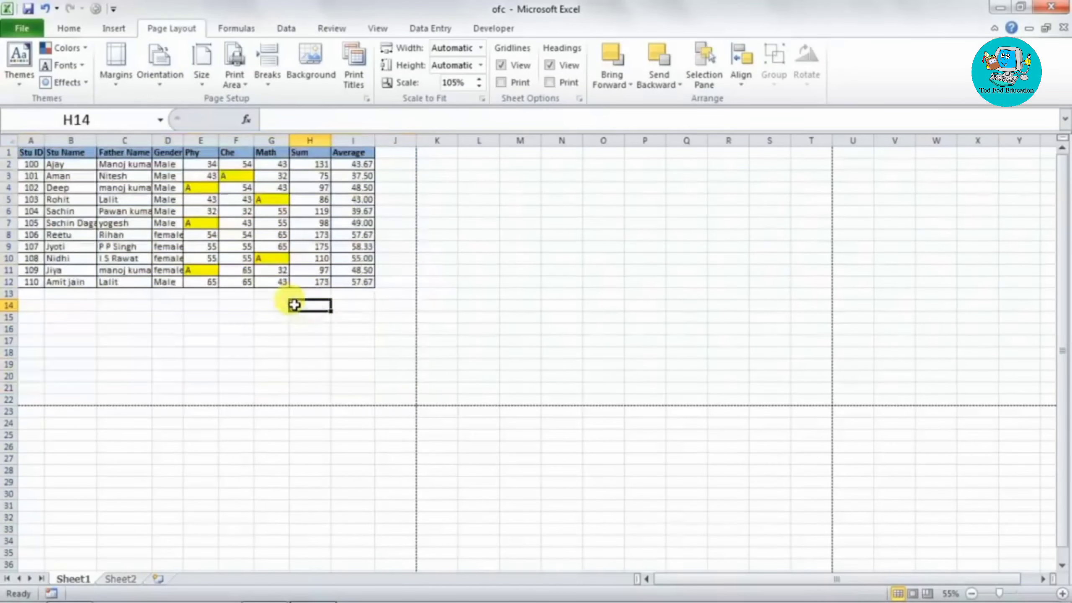
# Return the page orientation to Portrait and check in the print preview which columns fit on the first page.
pyautogui.click(114, 94)
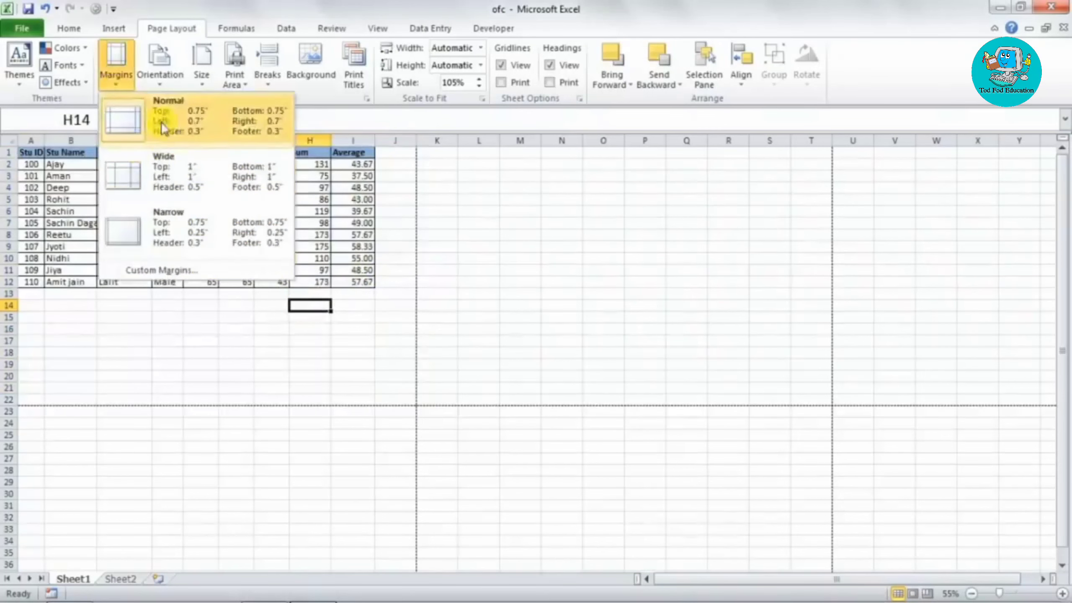
pyautogui.click(157, 85)
pyautogui.click(193, 120)
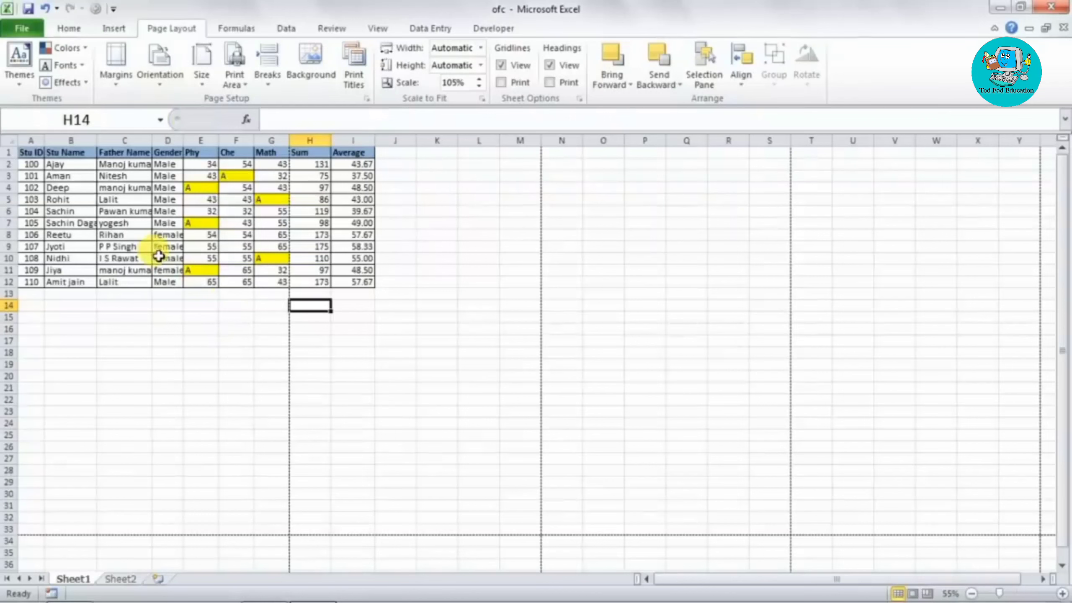
pyautogui.hotkey('ctrl', 'p')
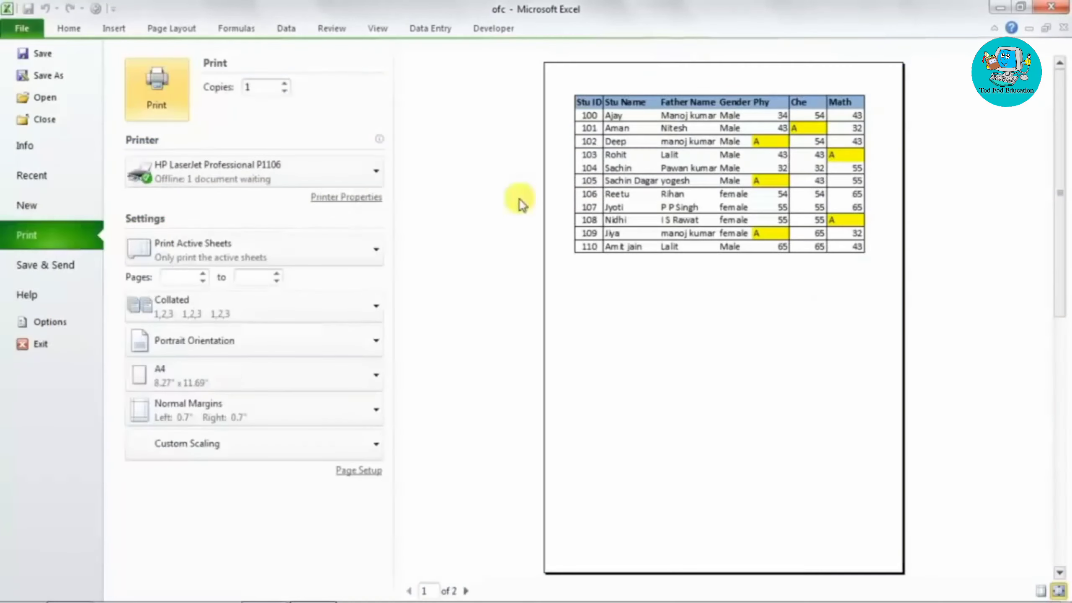
pyautogui.click(605, 210)
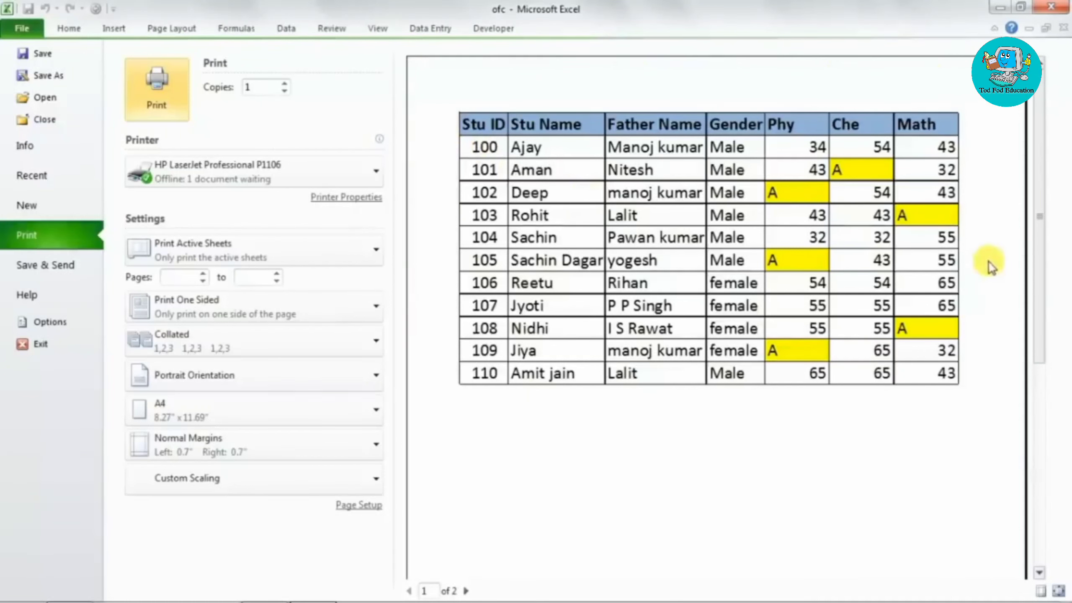
pyautogui.press('Escape')
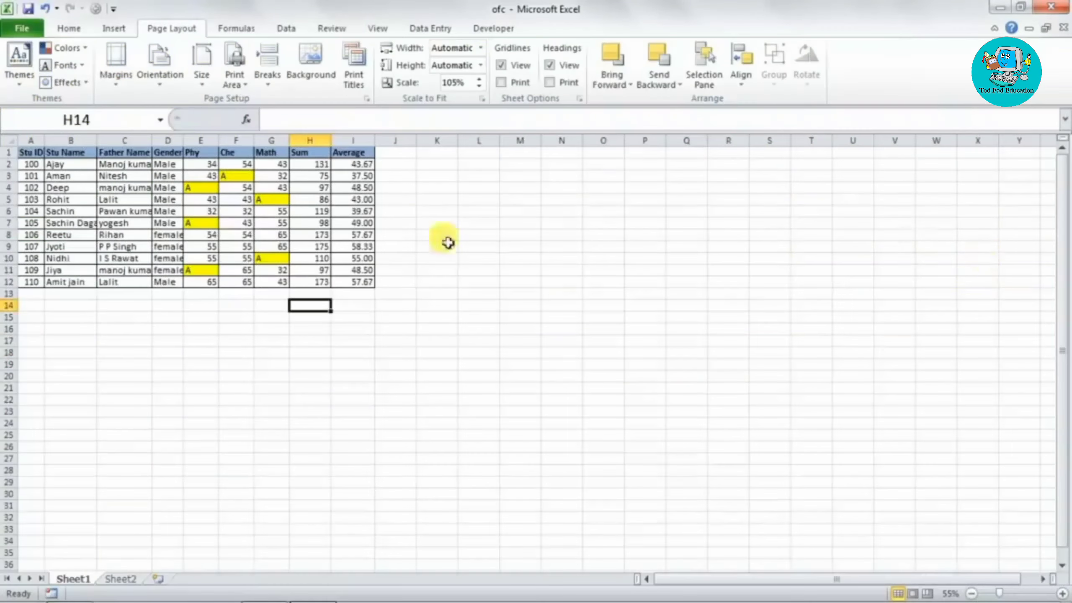
# Apply the Narrow page margins and check the first page in the print preview.
pyautogui.click(119, 84)
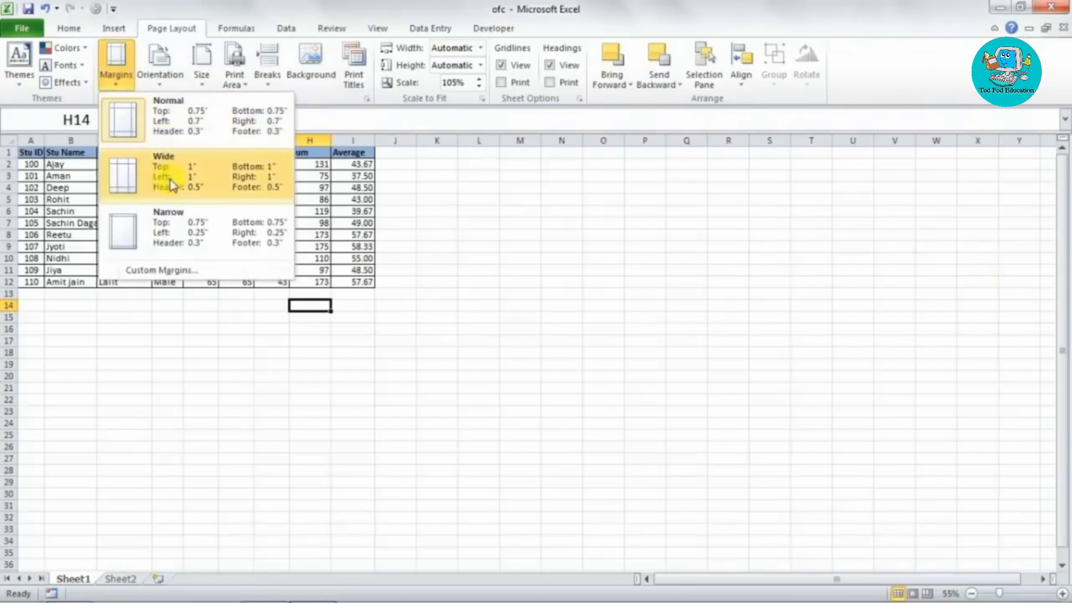
pyautogui.click(161, 223)
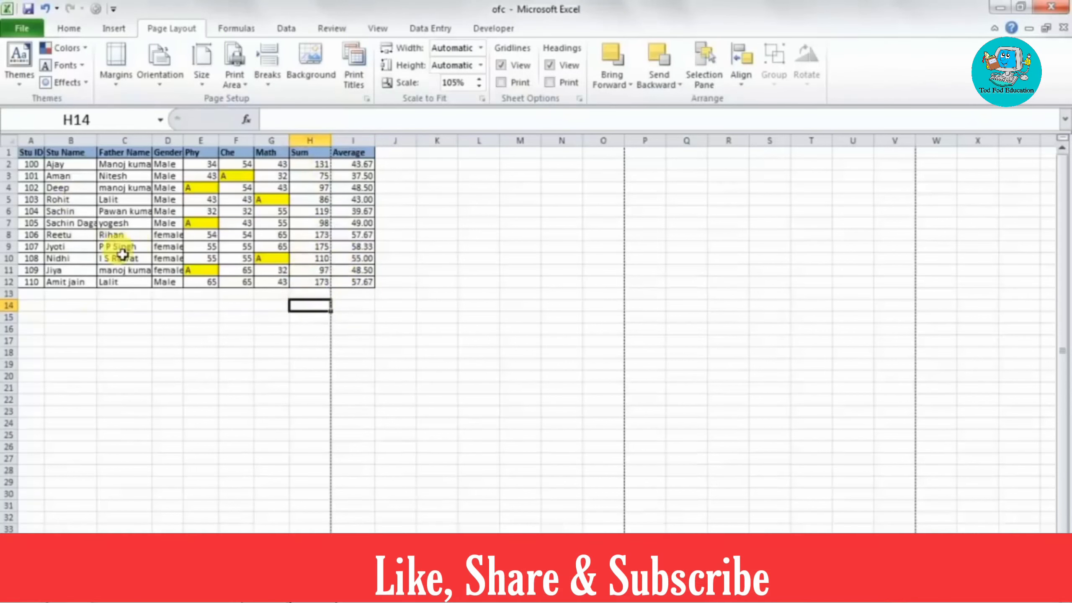
pyautogui.hotkey('ctrl', 'p')
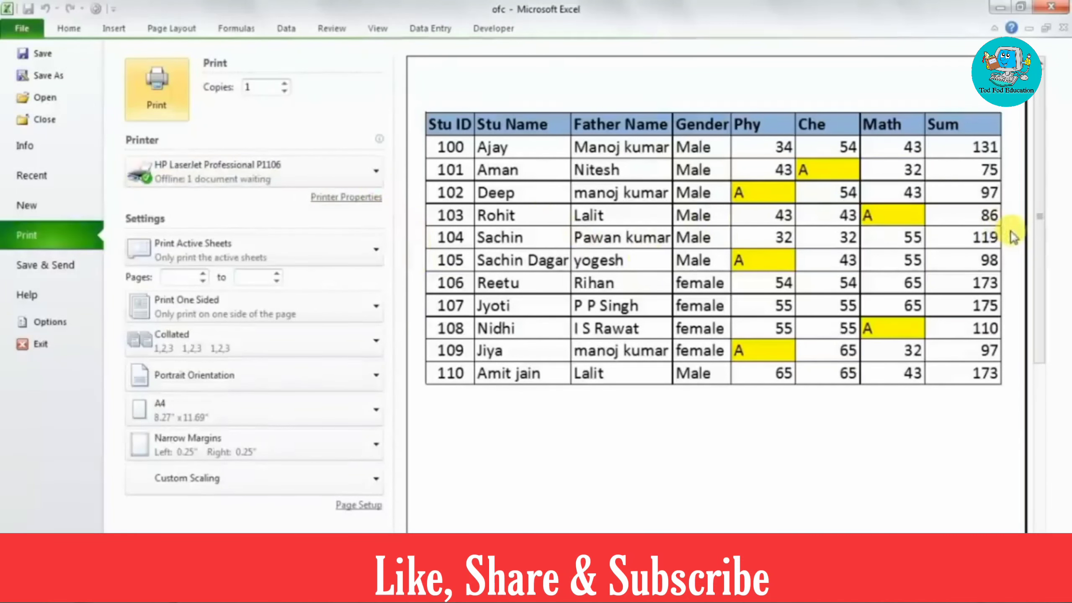
pyautogui.press('Escape')
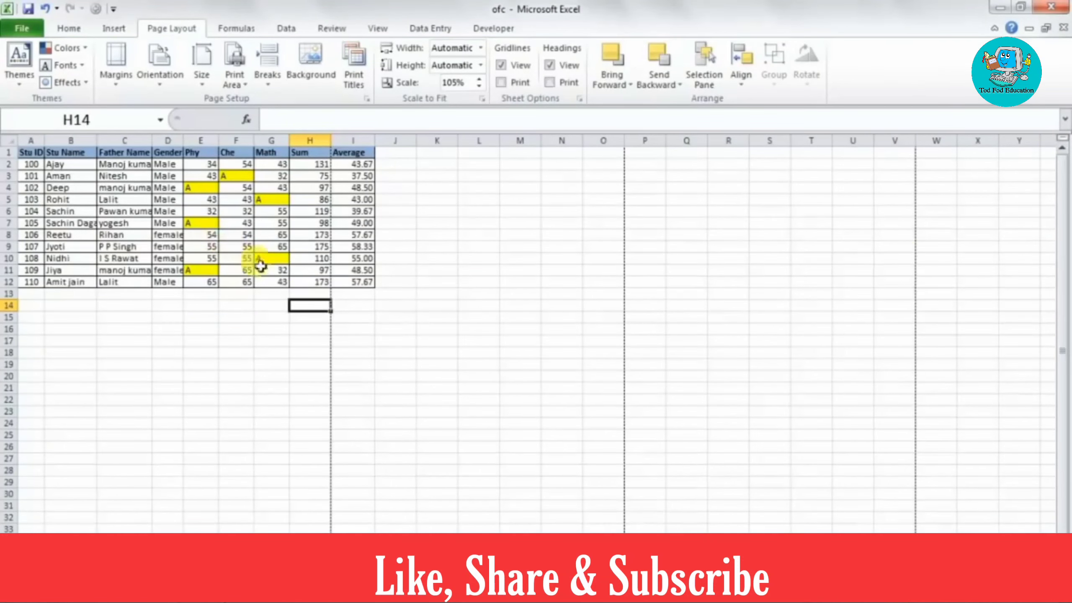
# Set the three student rows A3:I5 as the print area and check them in the print preview.
pyautogui.scroll(4, 268, 271)
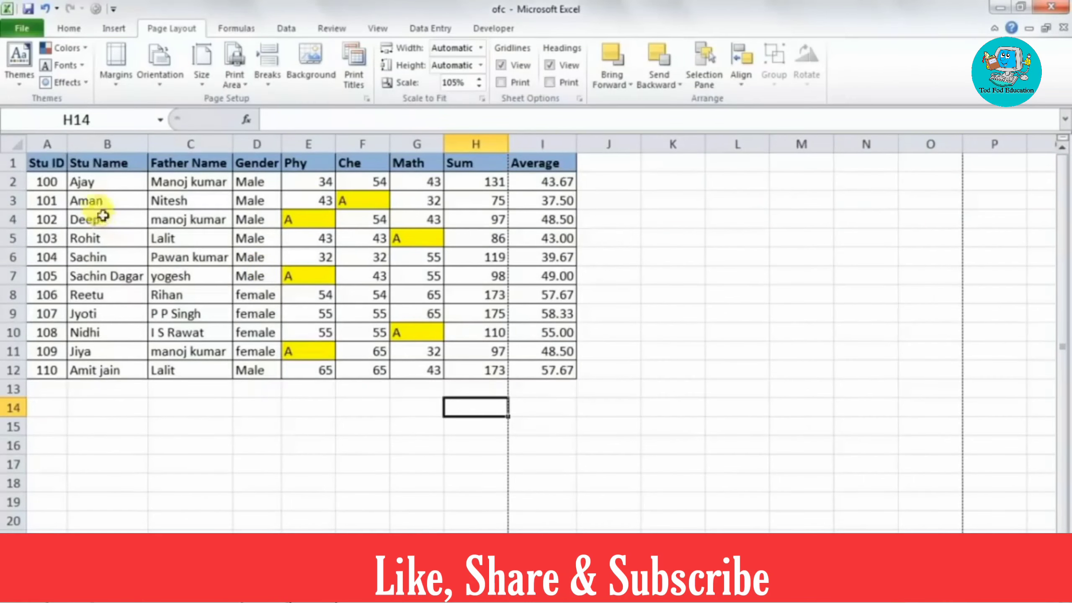
pyautogui.moveTo(54, 182); pyautogui.dragTo(553, 213)
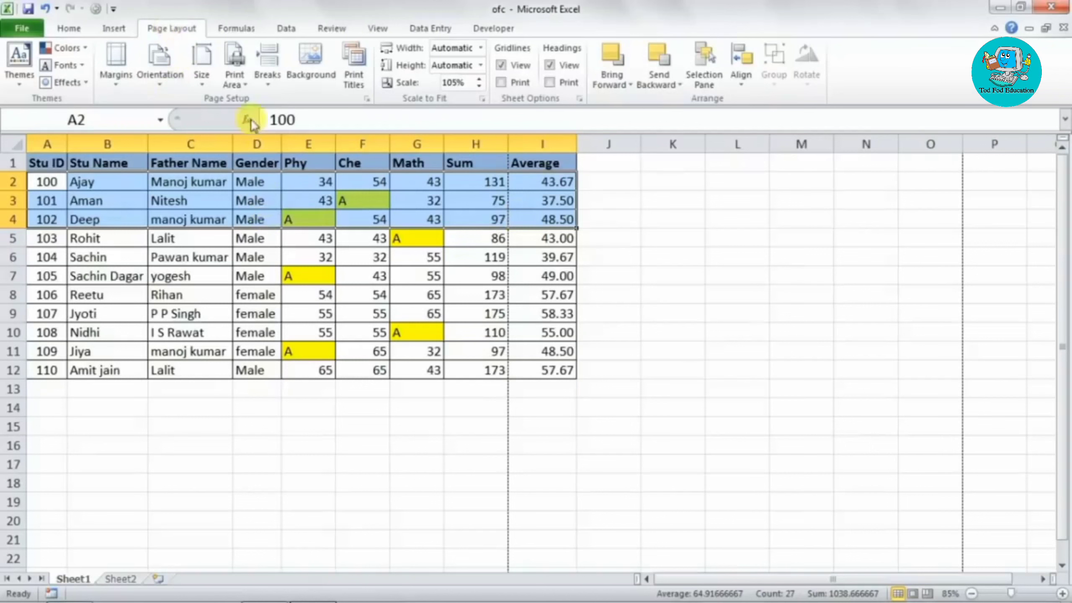
pyautogui.click(168, 295)
pyautogui.moveTo(50, 202); pyautogui.dragTo(518, 235)
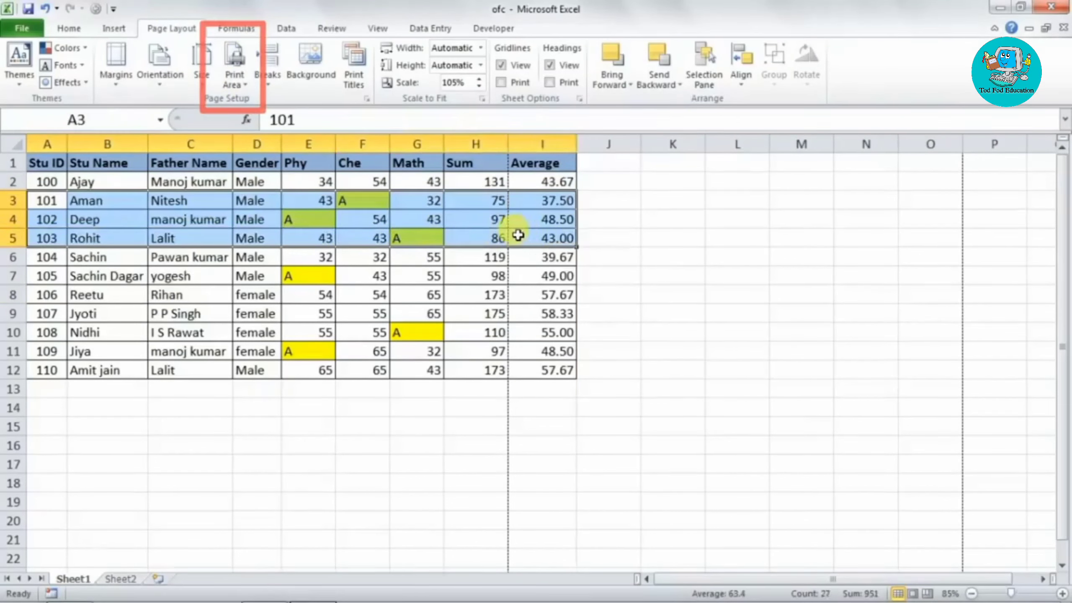
pyautogui.click(235, 80)
pyautogui.click(263, 101)
pyautogui.hotkey('ctrl', 'p')
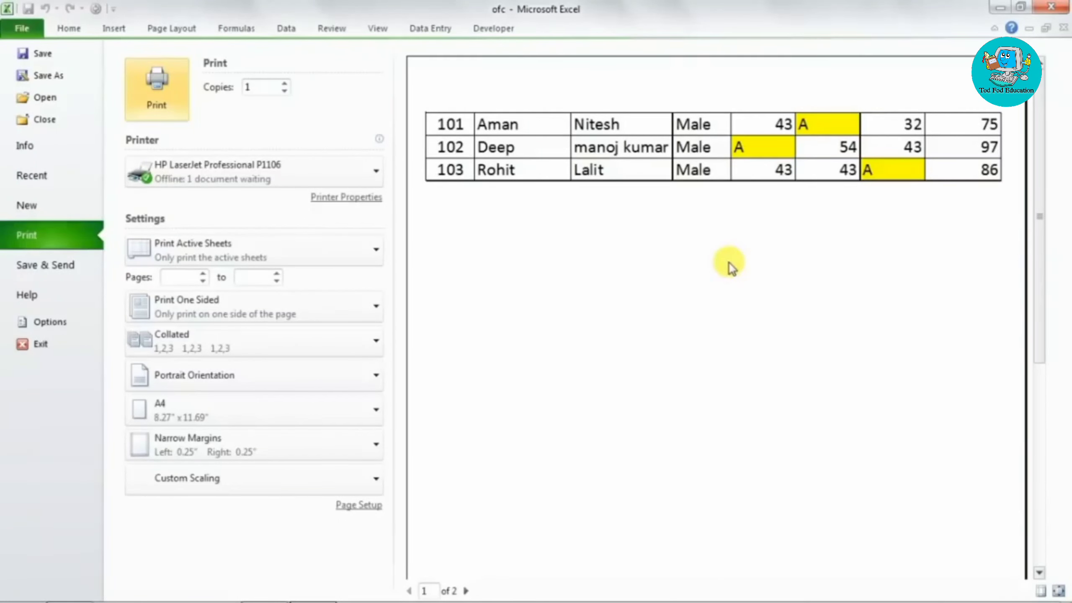
pyautogui.press('Escape')
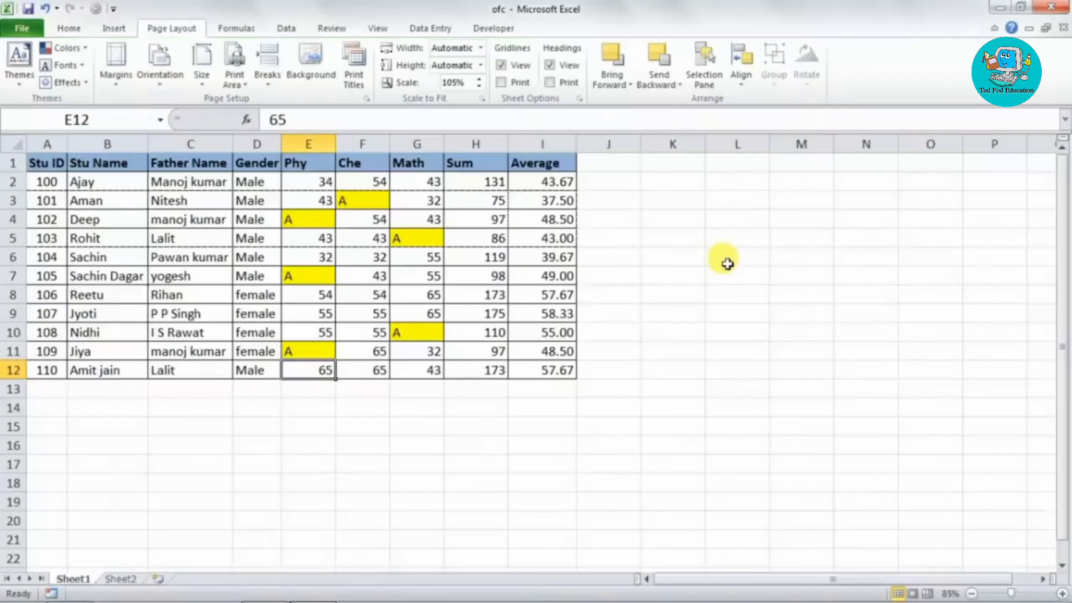
# Clear the sheet's print area and check in the print preview that the table's other rows print as well.
pyautogui.click(237, 295)
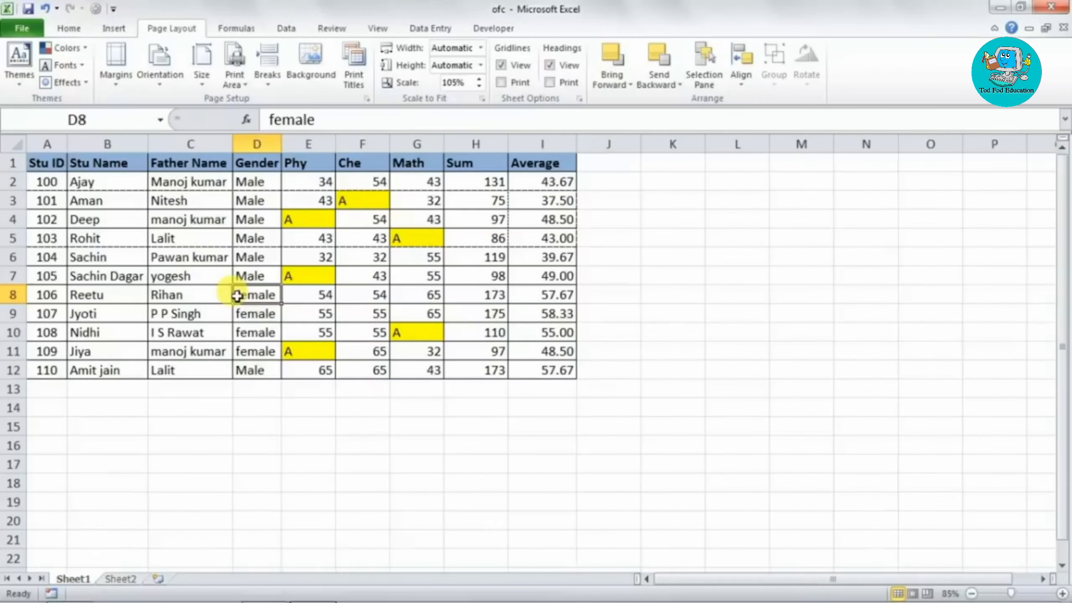
pyautogui.click(243, 90)
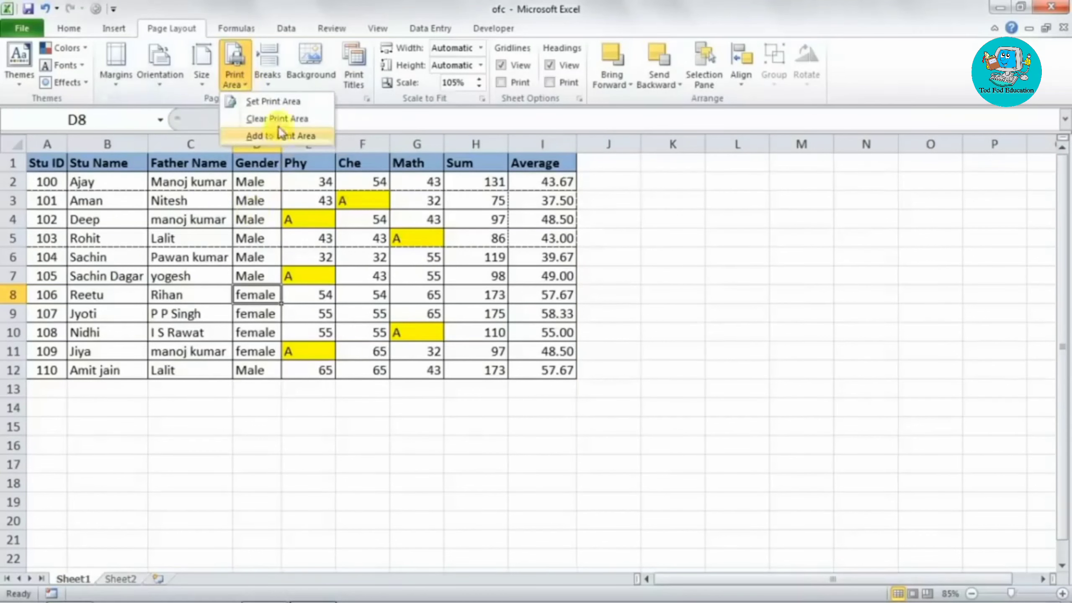
pyautogui.click(266, 120)
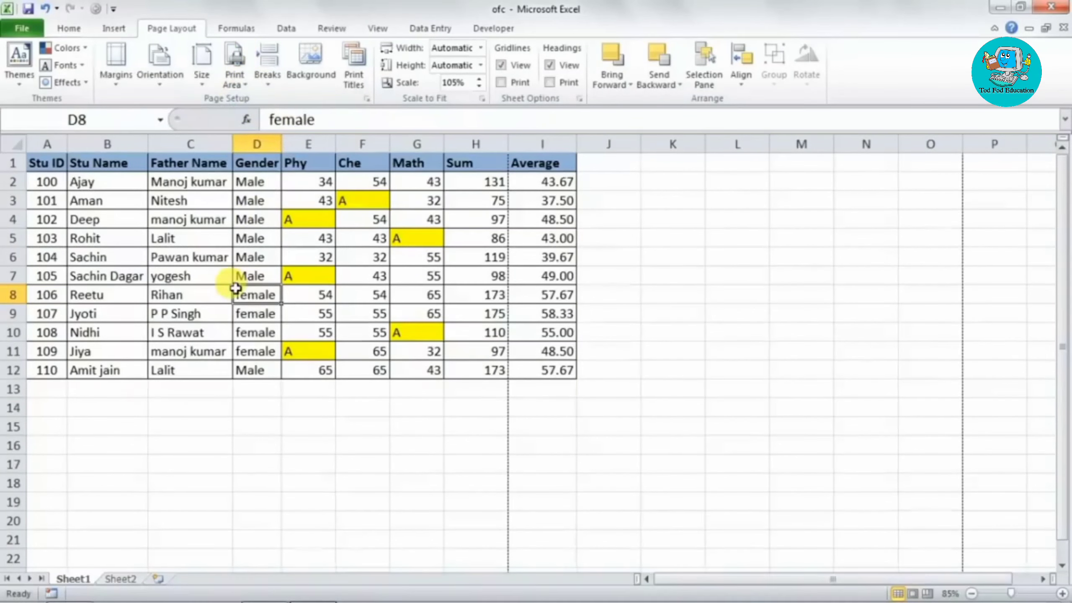
pyautogui.hotkey('ctrl', 'p')
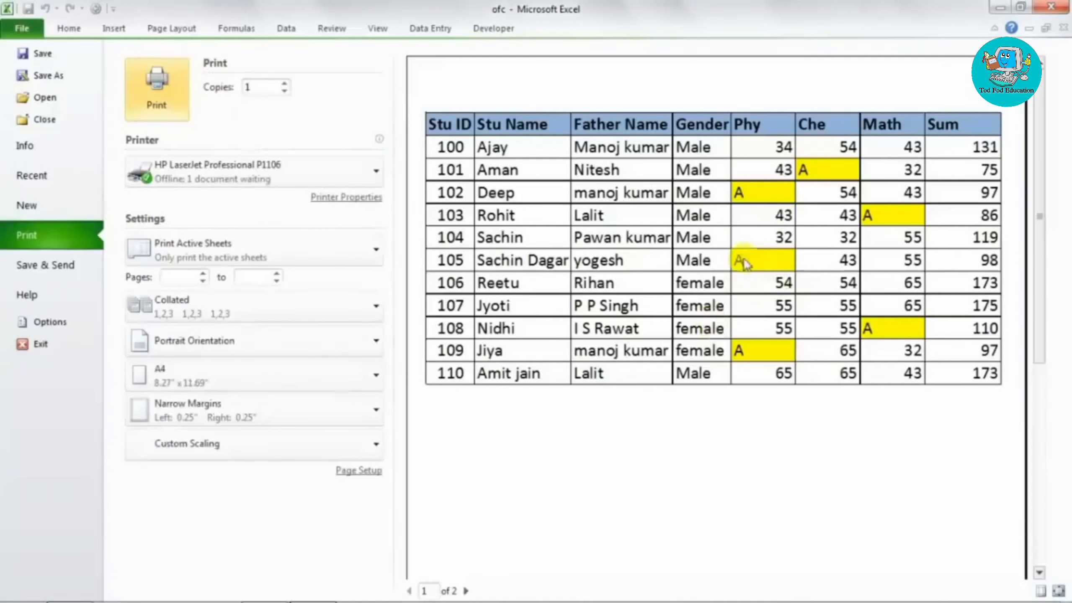
pyautogui.press('Escape')
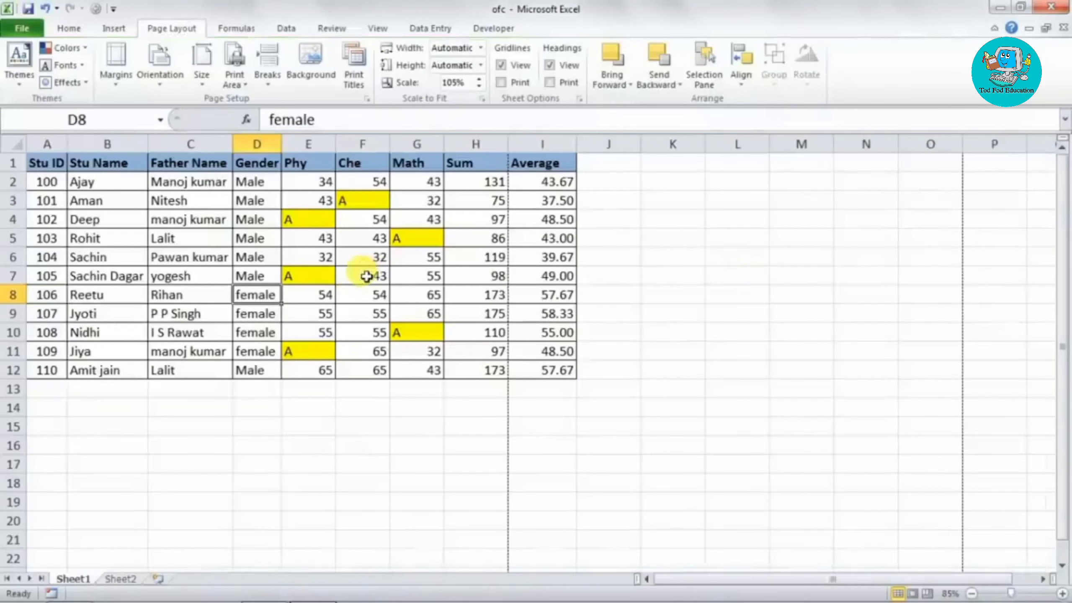
pyautogui.click(305, 281)
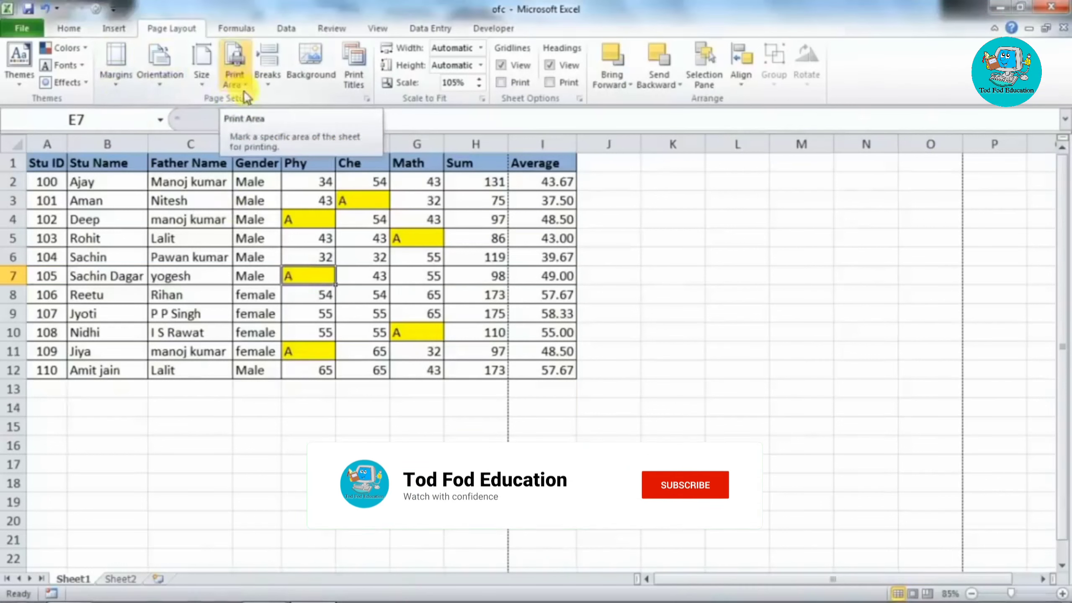
pyautogui.scroll(-1, 311, 281)
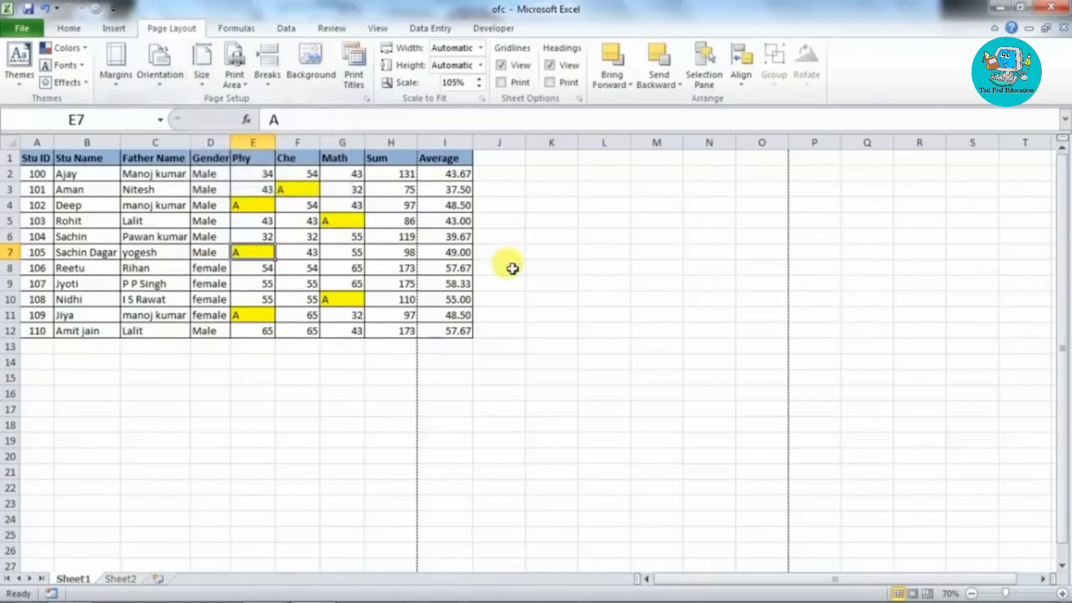
# Keep A4 as the paper size and highlight the cells that fit on the first page, A1:H33.
pyautogui.scroll(-1, 423, 380)
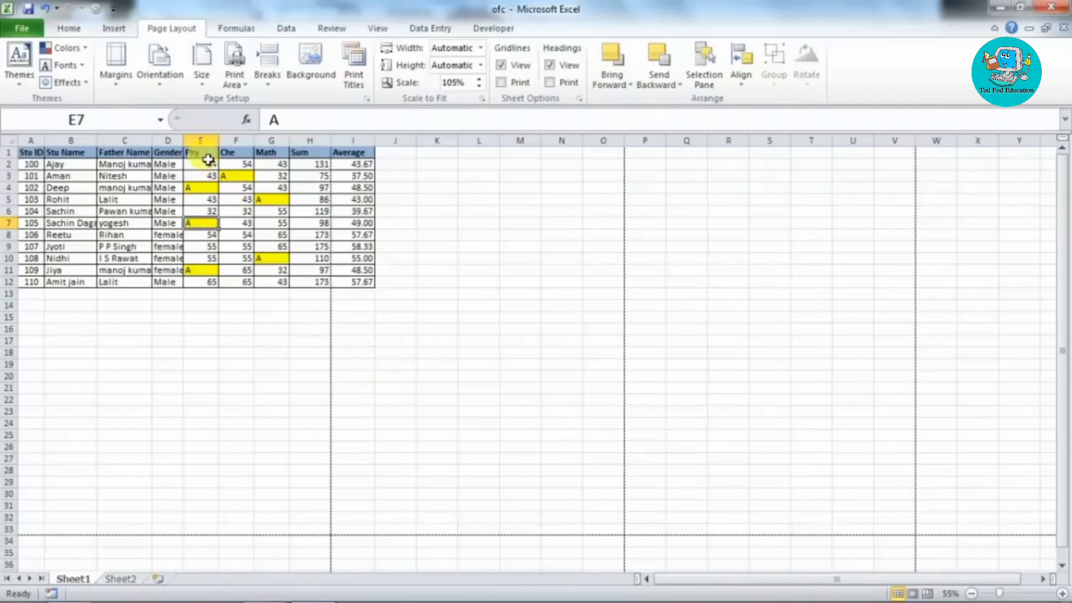
pyautogui.click(206, 87)
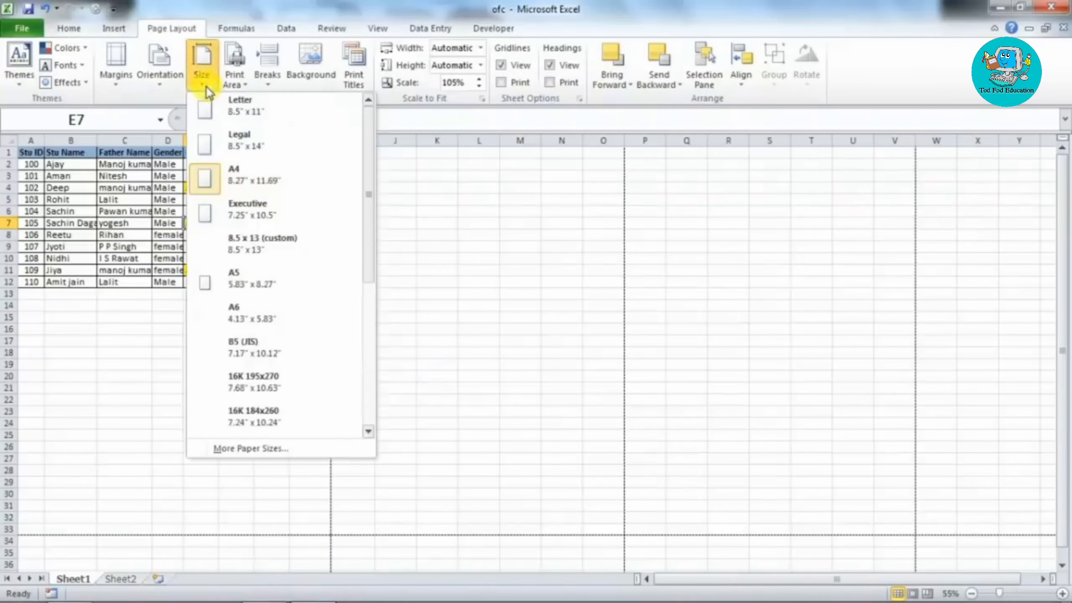
pyautogui.click(233, 183)
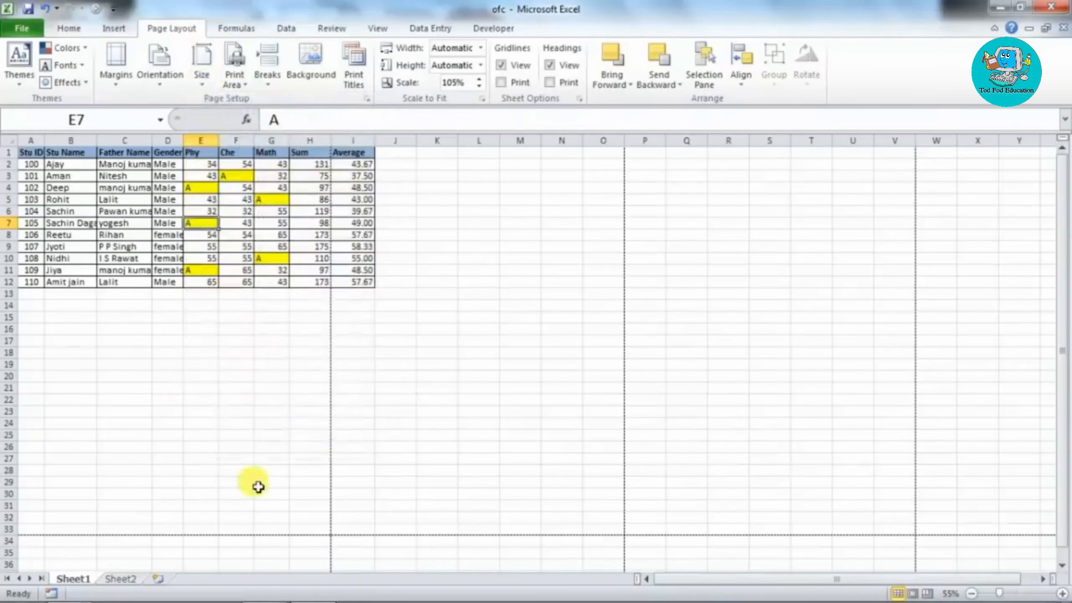
pyautogui.moveTo(310, 528); pyautogui.dragTo(38, 132)
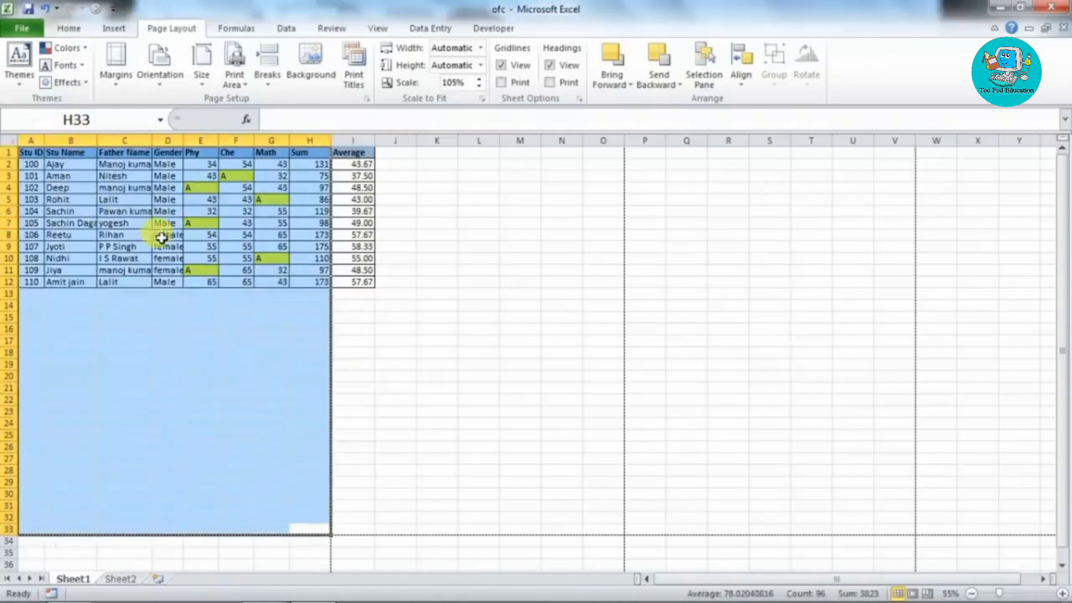
pyautogui.click(216, 261)
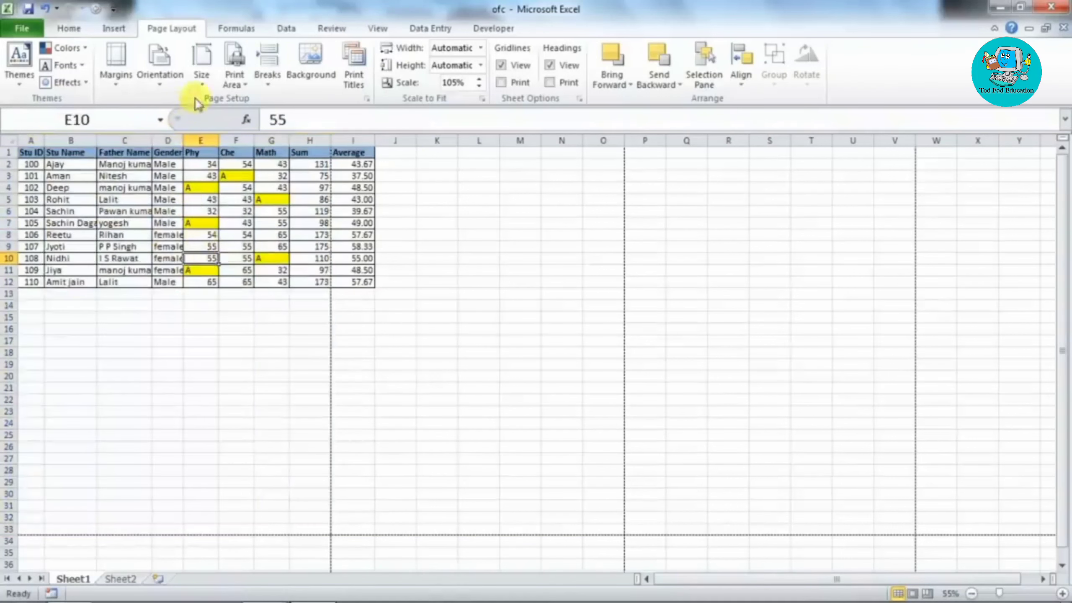
# Set the paper size to A5 and highlight the cells that fit on its first page, A1:E22.
pyautogui.click(201, 63)
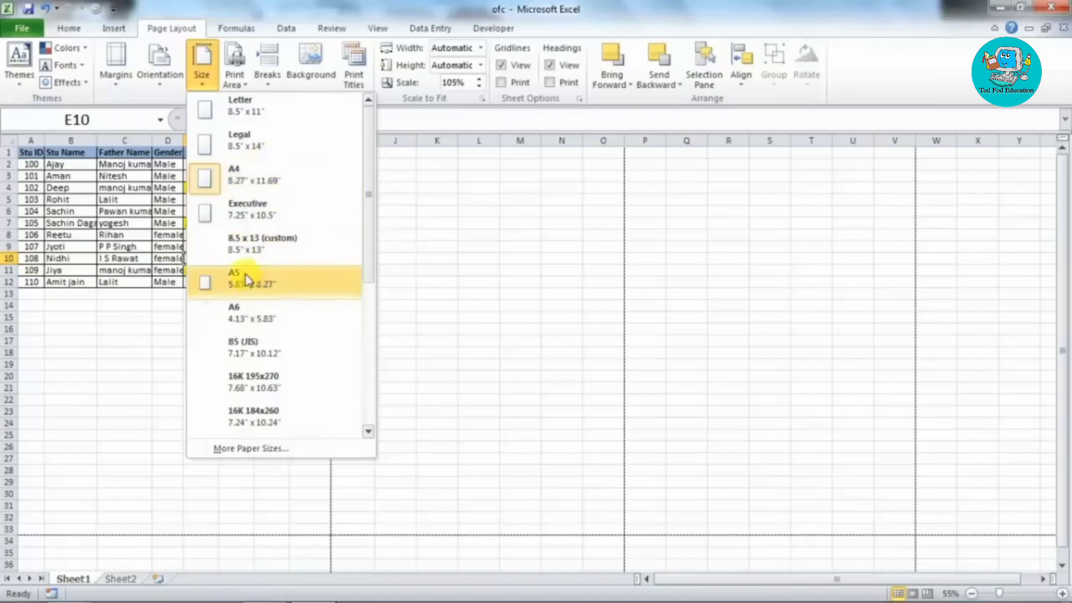
pyautogui.click(245, 274)
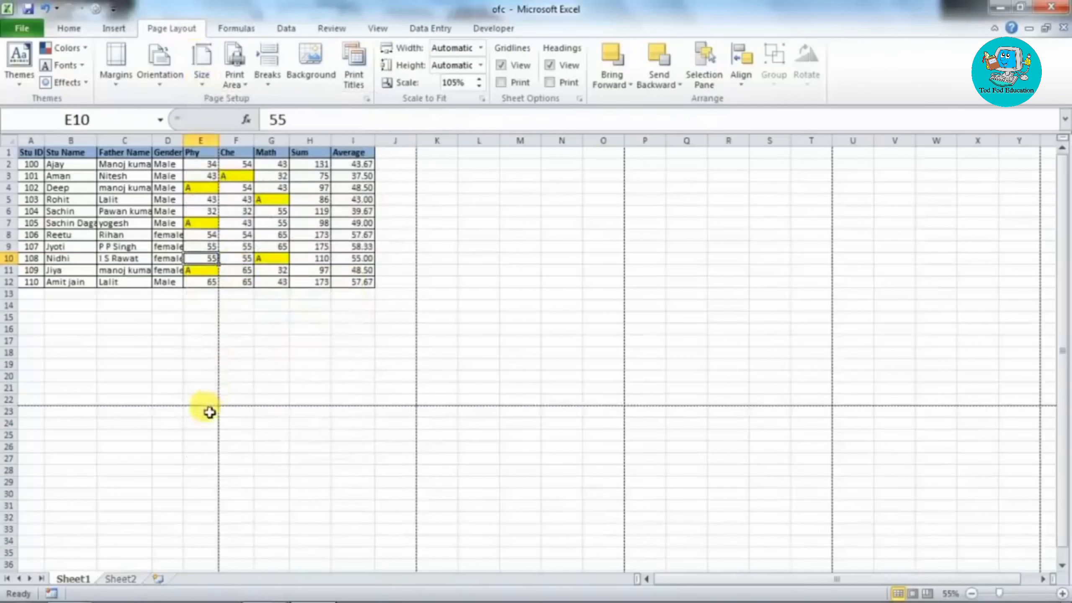
pyautogui.moveTo(212, 402); pyautogui.dragTo(30, 153)
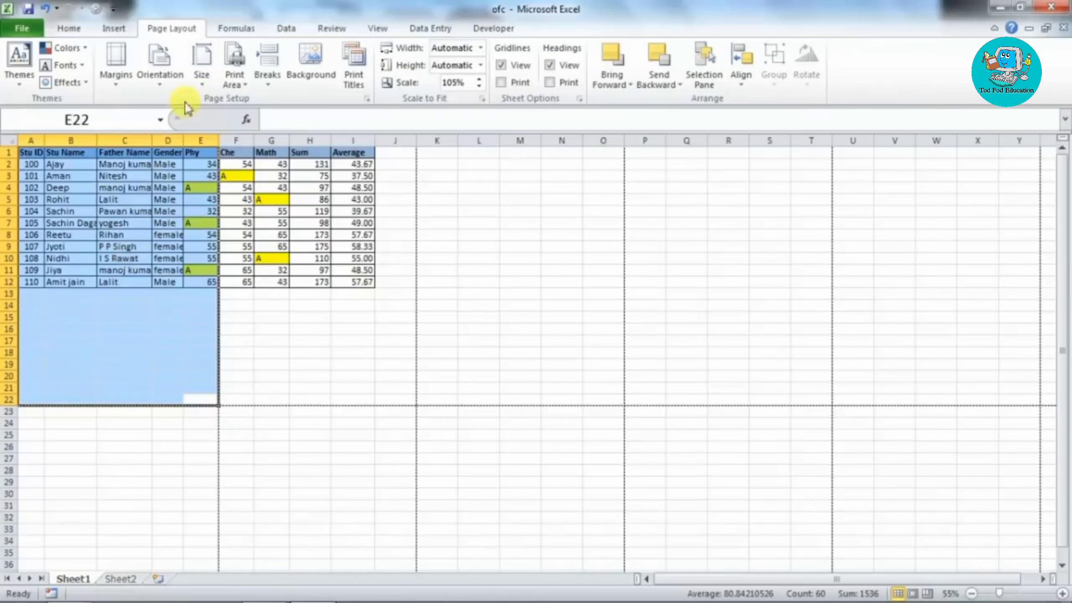
# Return the paper size to A4 and deselect the highlighted range.
pyautogui.click(199, 88)
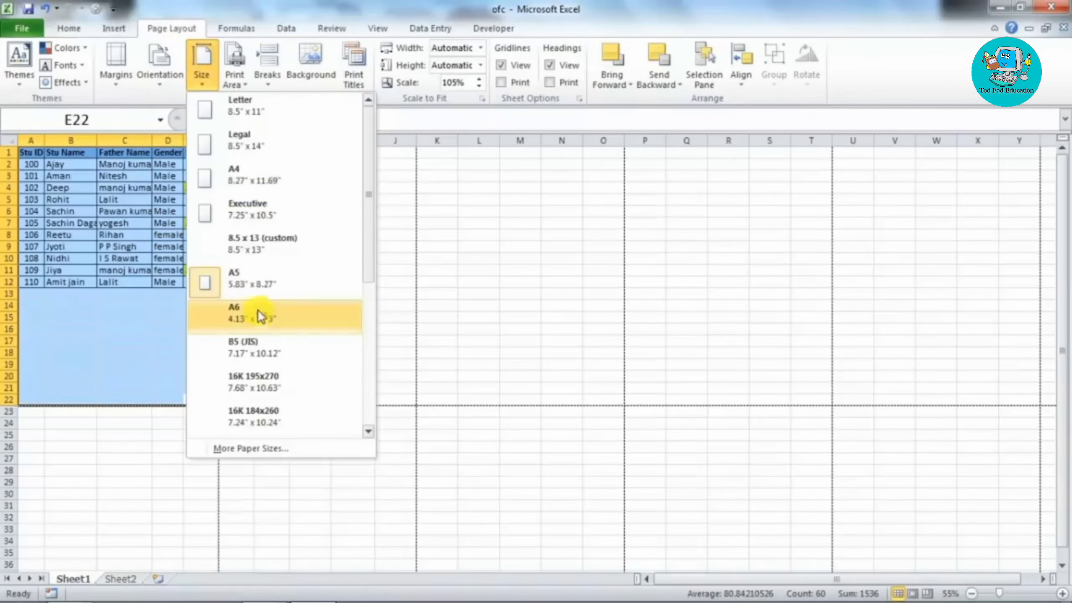
pyautogui.click(246, 184)
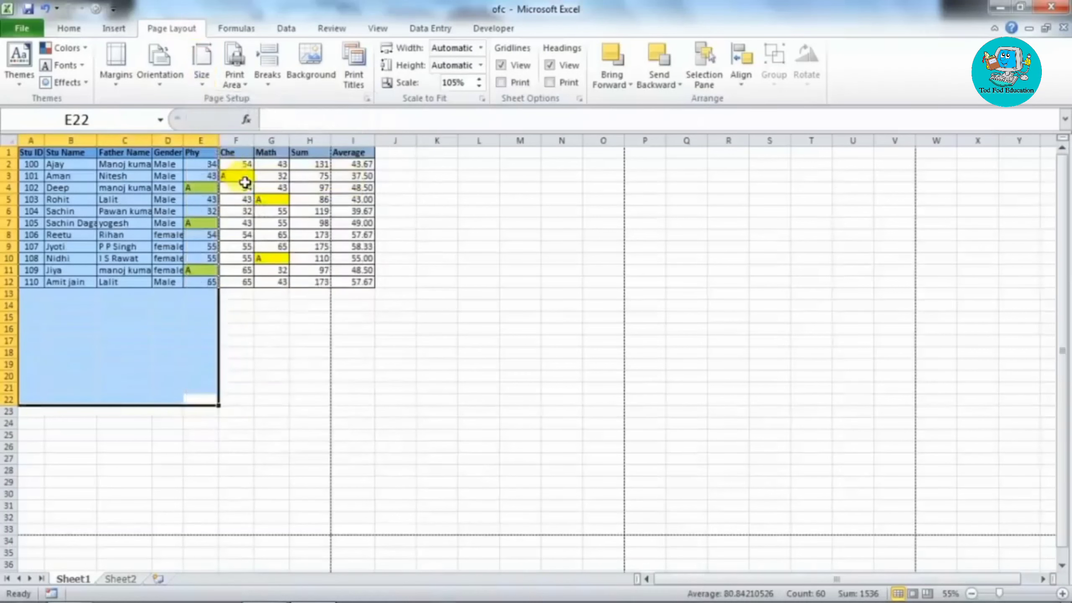
pyautogui.click(298, 317)
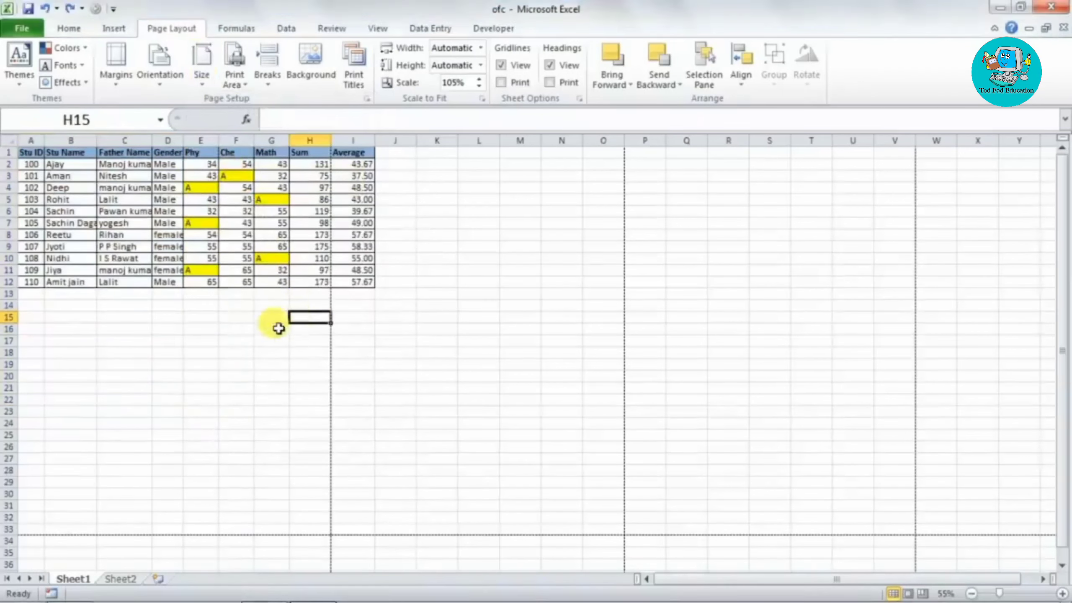
# Remove all borders from the student table A1:I12 and check the table in the print preview.
pyautogui.scroll(2, 141, 228)
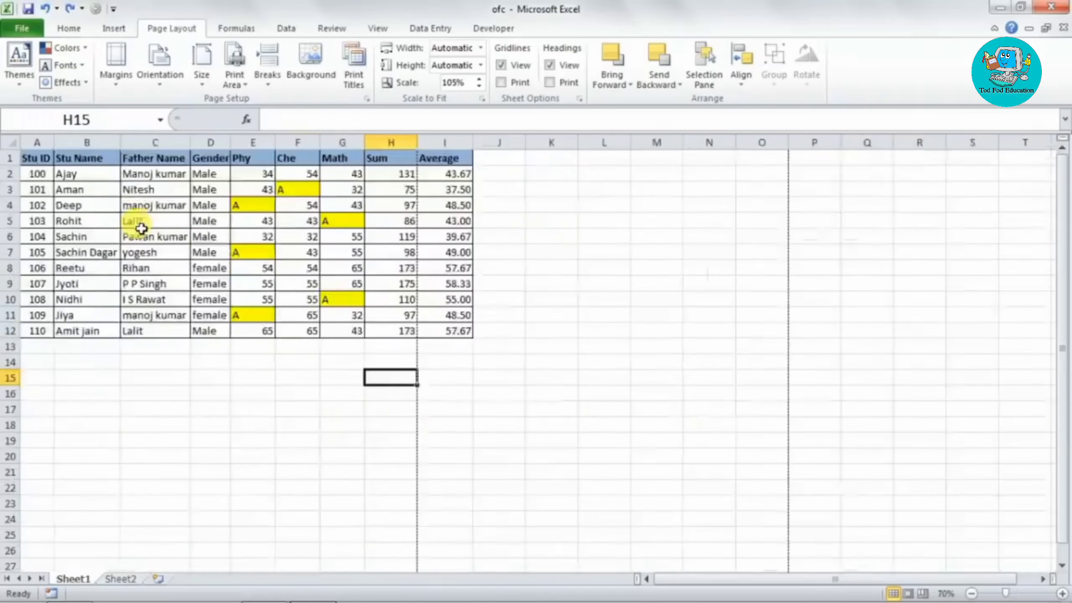
pyautogui.scroll(1, 269, 259)
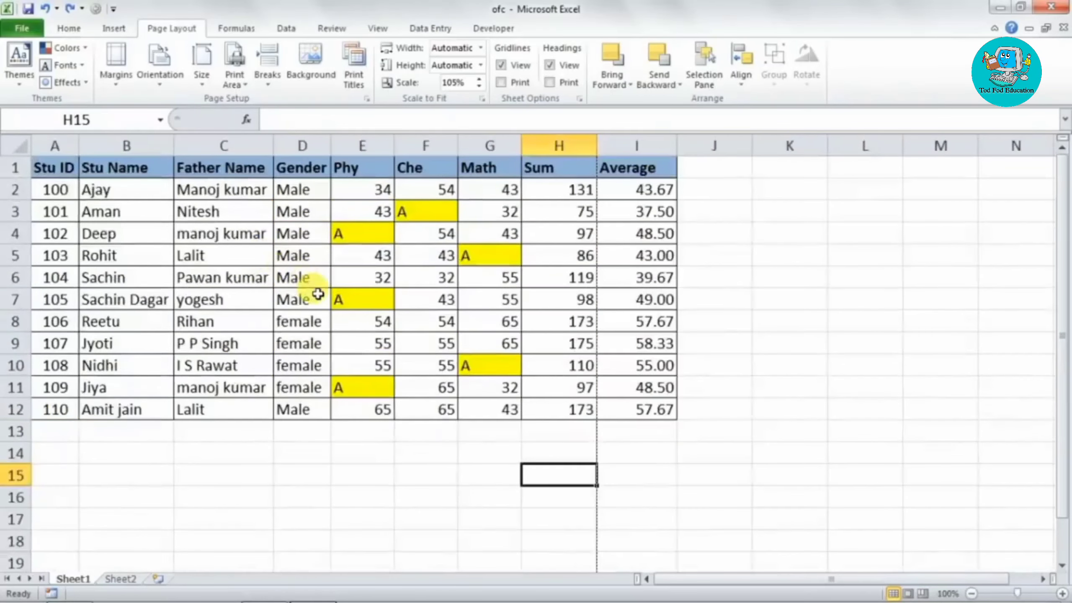
pyautogui.moveTo(53, 168); pyautogui.dragTo(623, 402)
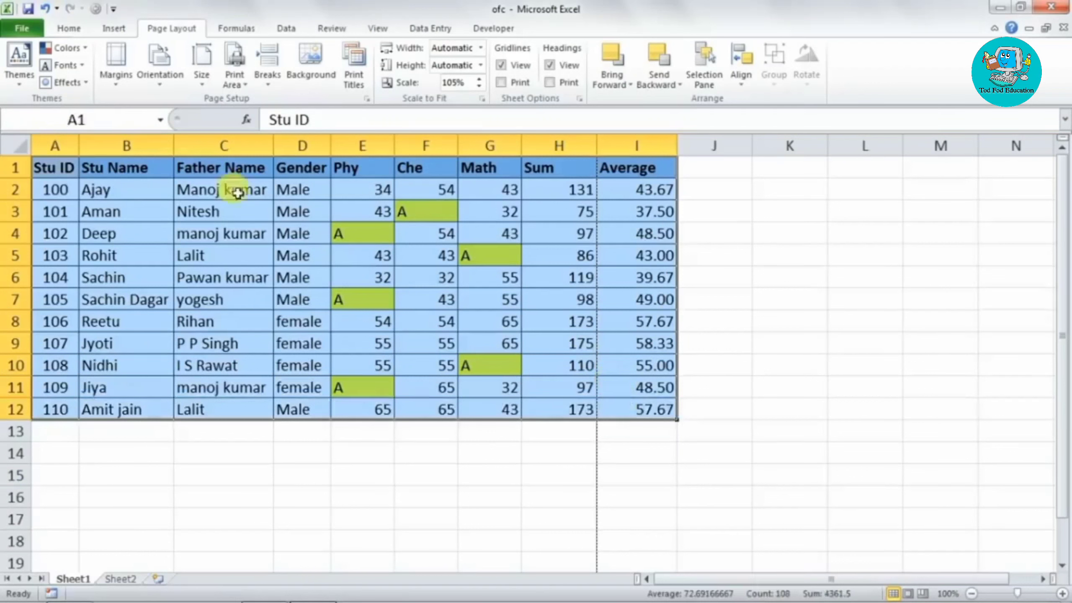
pyautogui.click(68, 29)
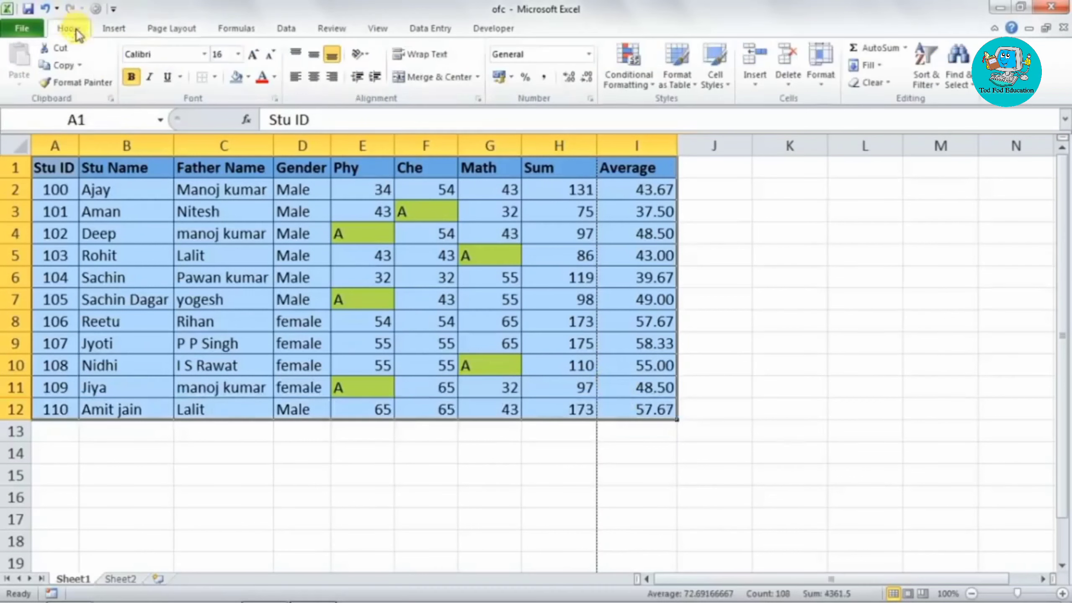
pyautogui.click(215, 82)
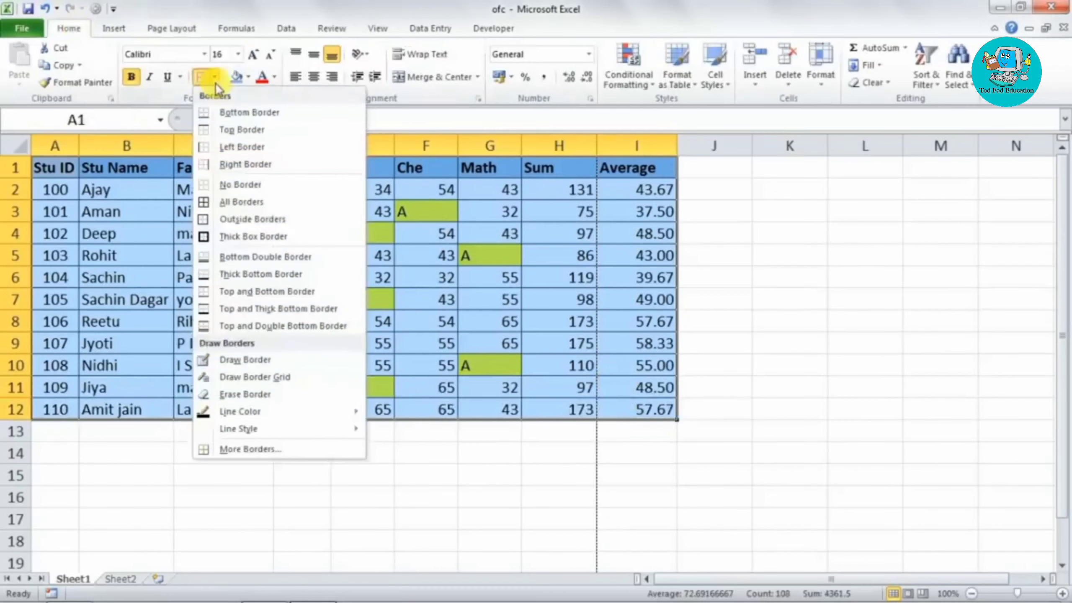
pyautogui.click(242, 187)
pyautogui.click(315, 476)
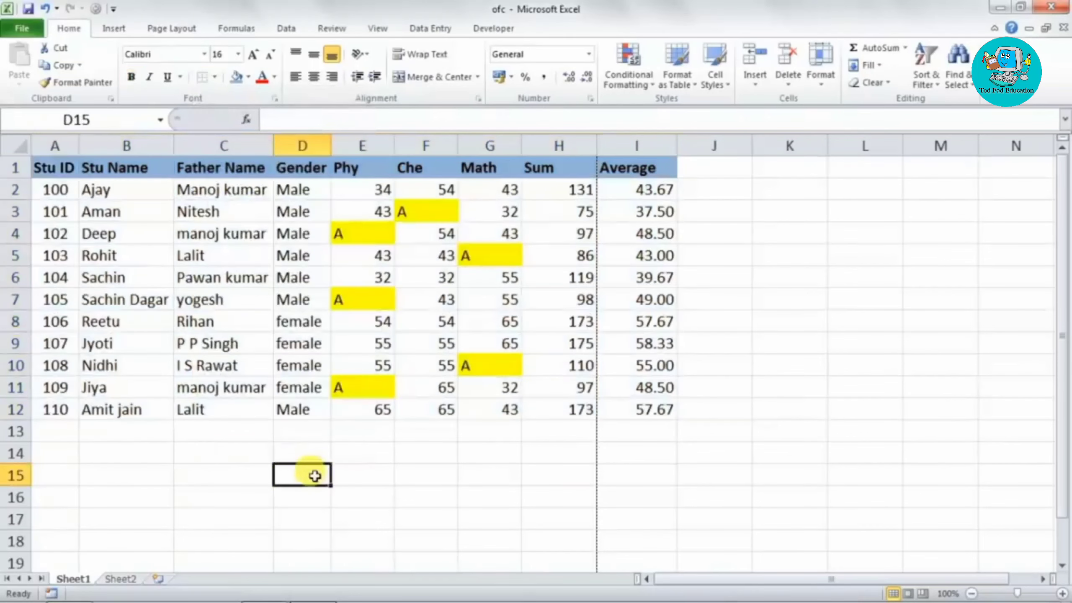
pyautogui.hotkey('ctrl', 'p')
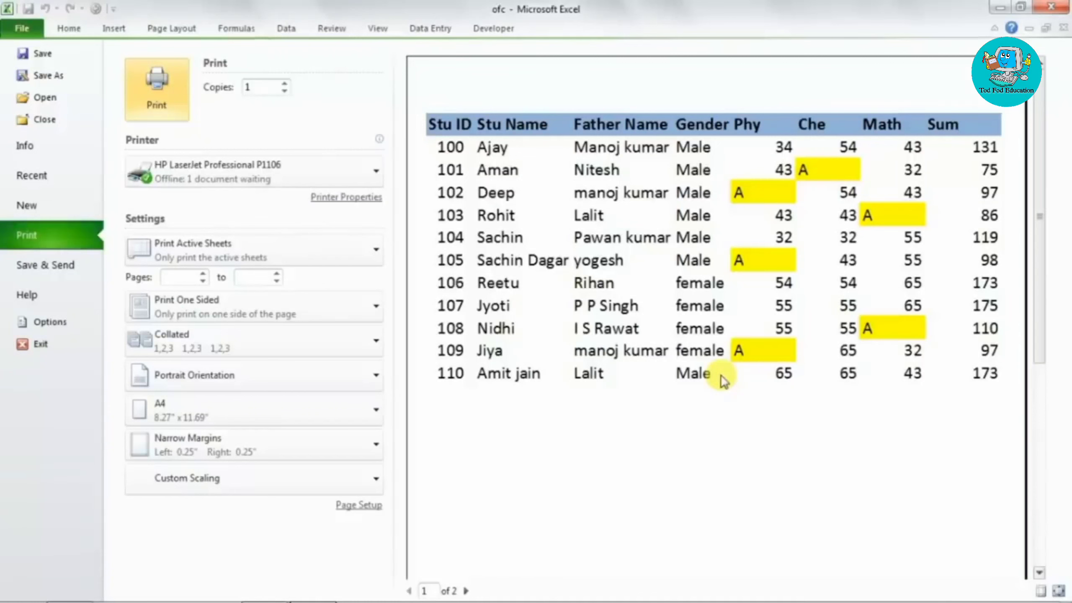
pyautogui.press('Escape')
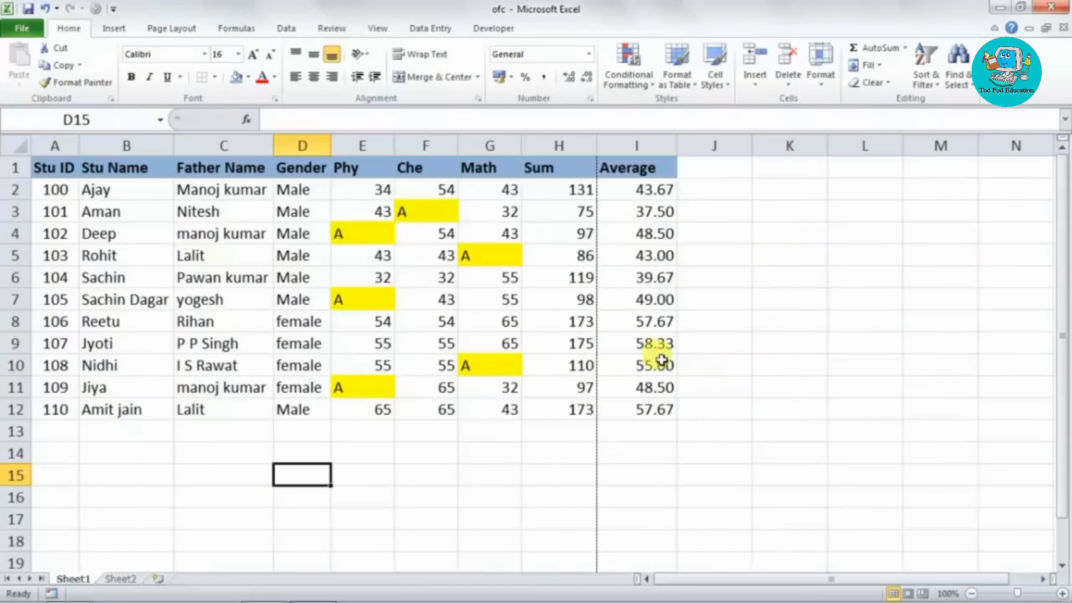
# Turn the sheet's on-screen gridlines off and back on.
pyautogui.keyDown('ctrl'); pyautogui.scroll(-1, 515, 382); pyautogui.keyUp('ctrl')
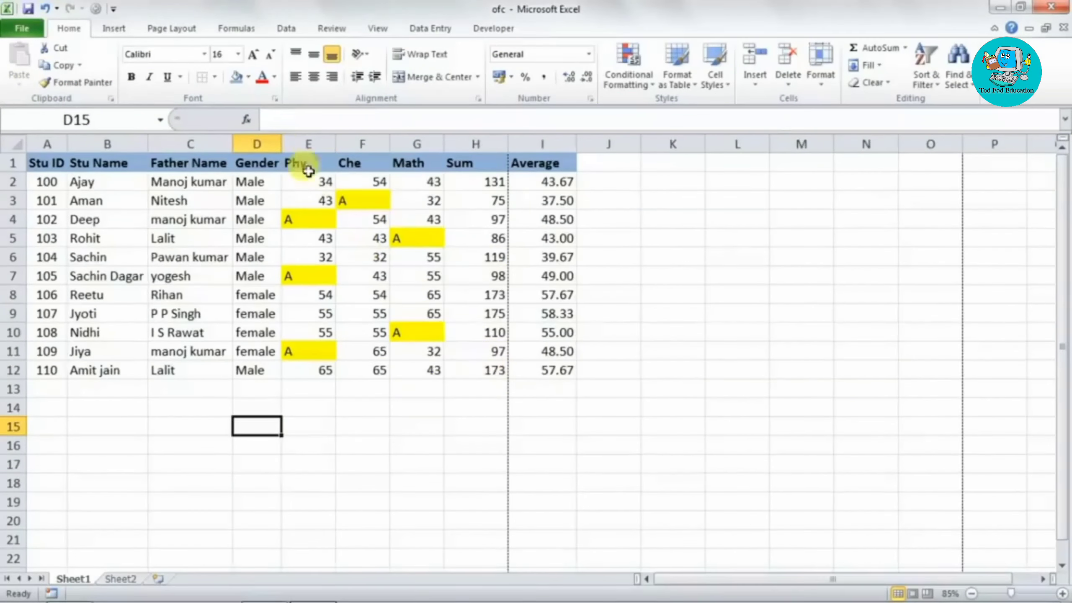
pyautogui.click(173, 32)
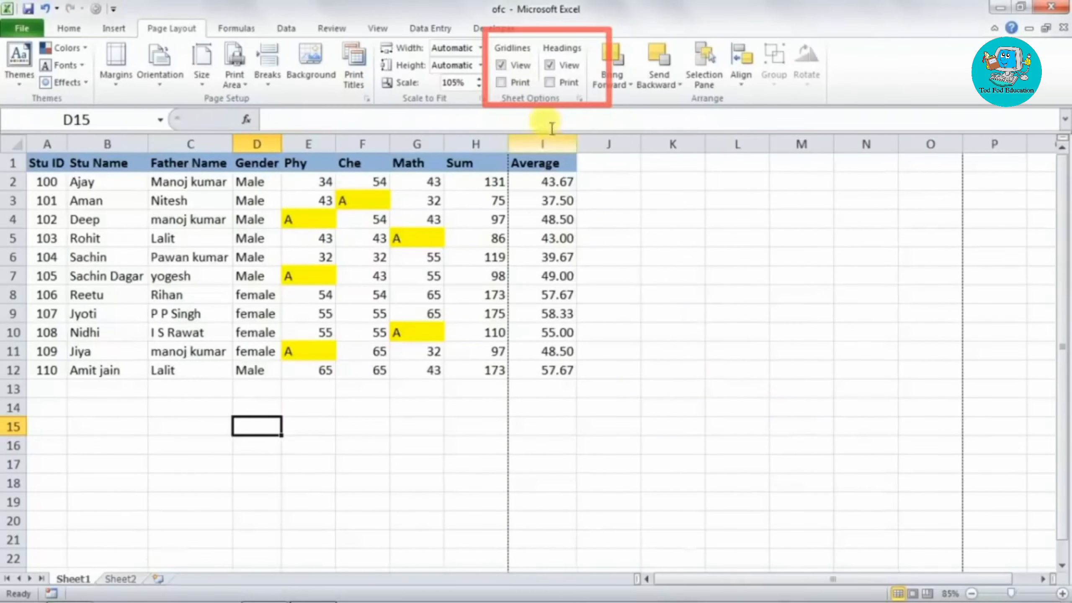
pyautogui.click(510, 65)
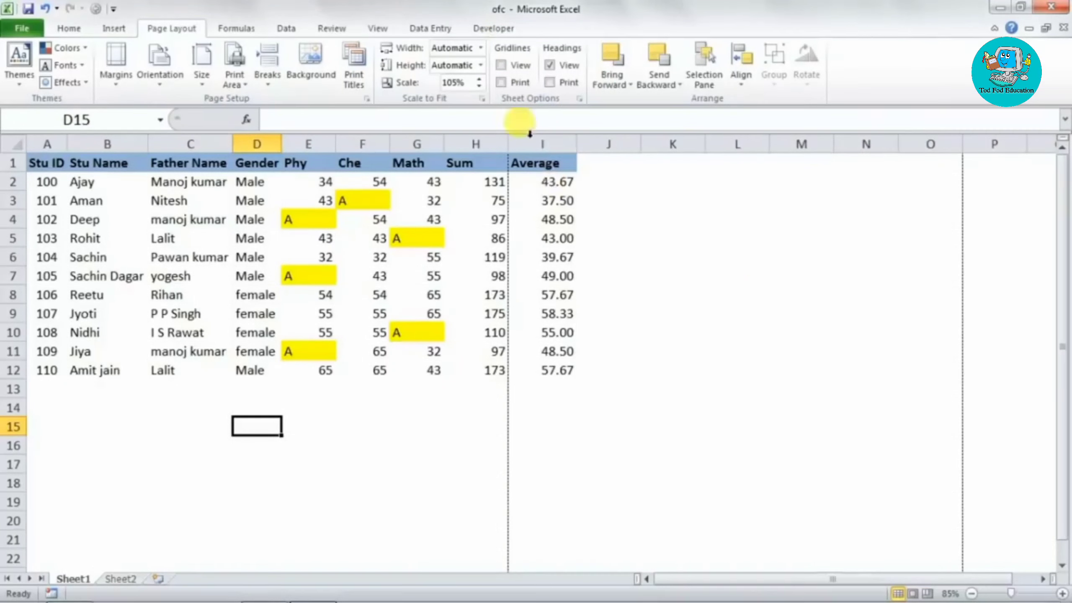
pyautogui.click(508, 68)
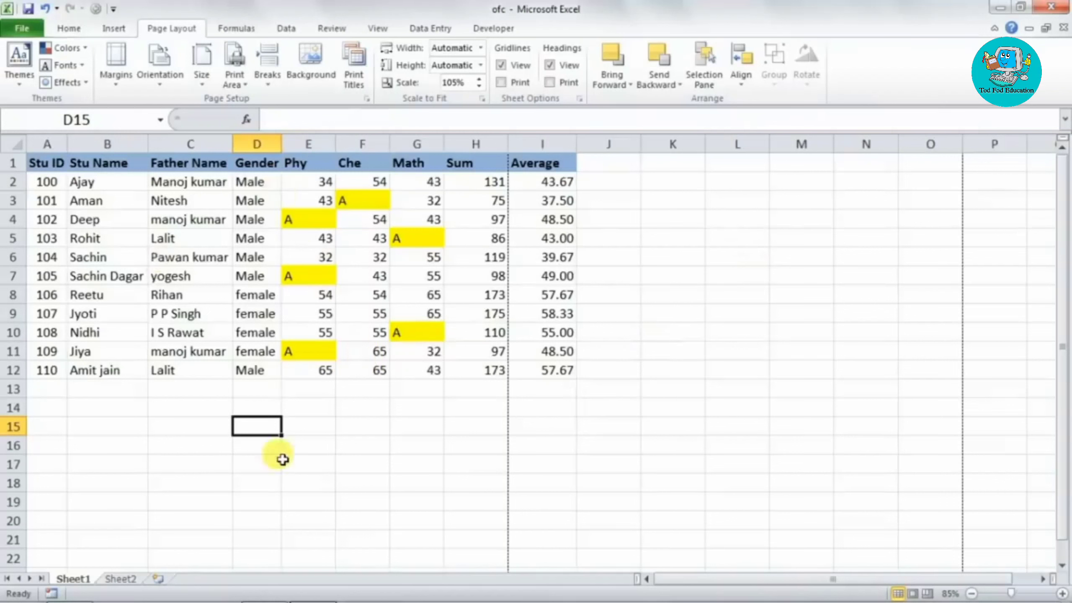
# Turn on printing of gridlines and check them around the table in the print preview.
pyautogui.click(502, 83)
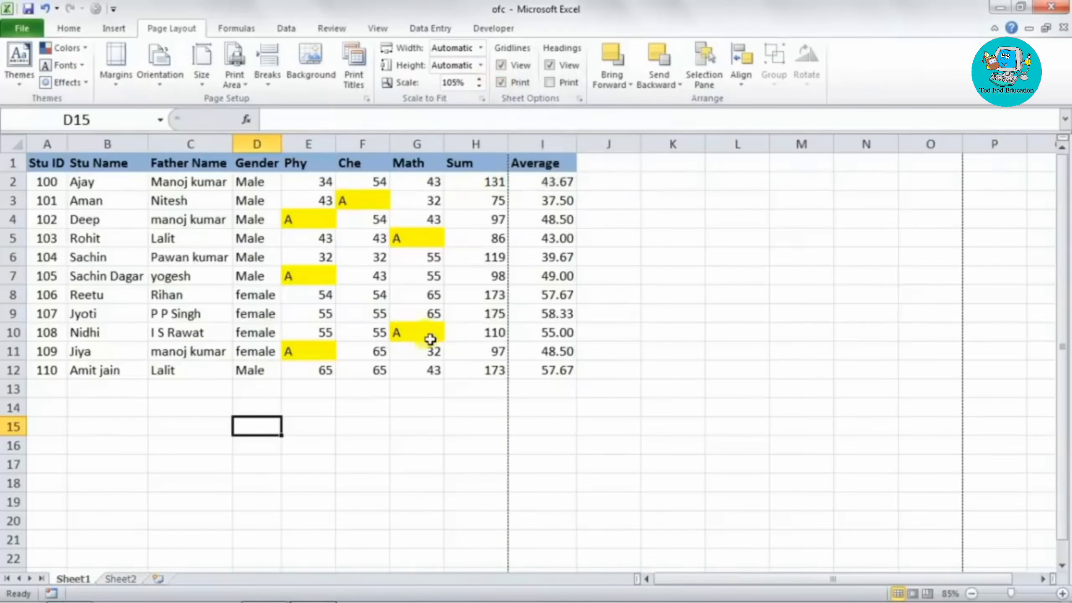
pyautogui.hotkey('ctrl', 'F2')
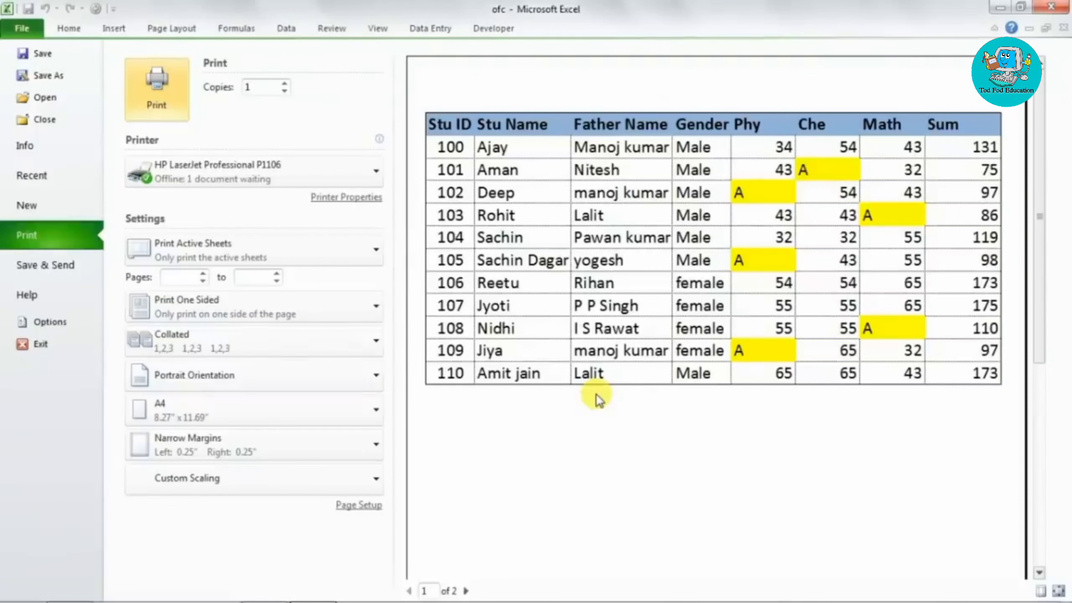
pyautogui.press('Escape')
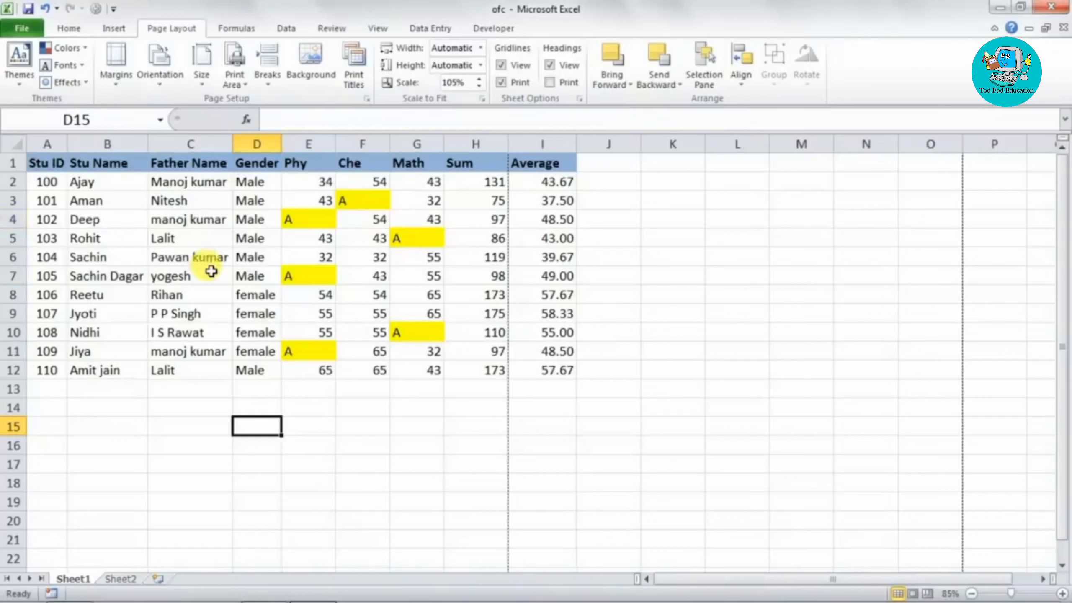
# Turn the on-screen row and column headings off and back on.
pyautogui.click(555, 68)
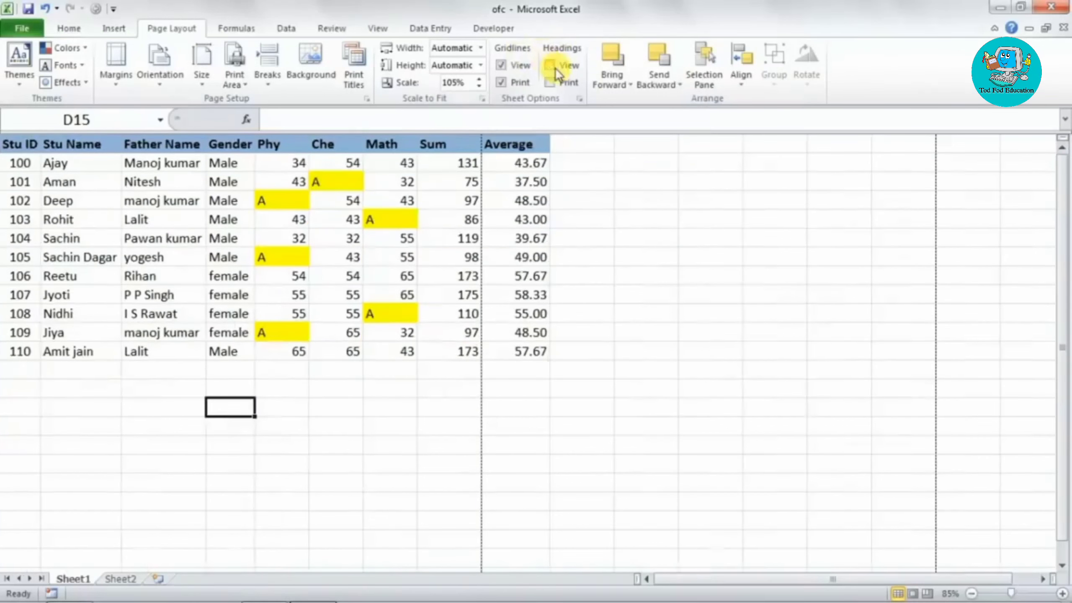
pyautogui.click(555, 67)
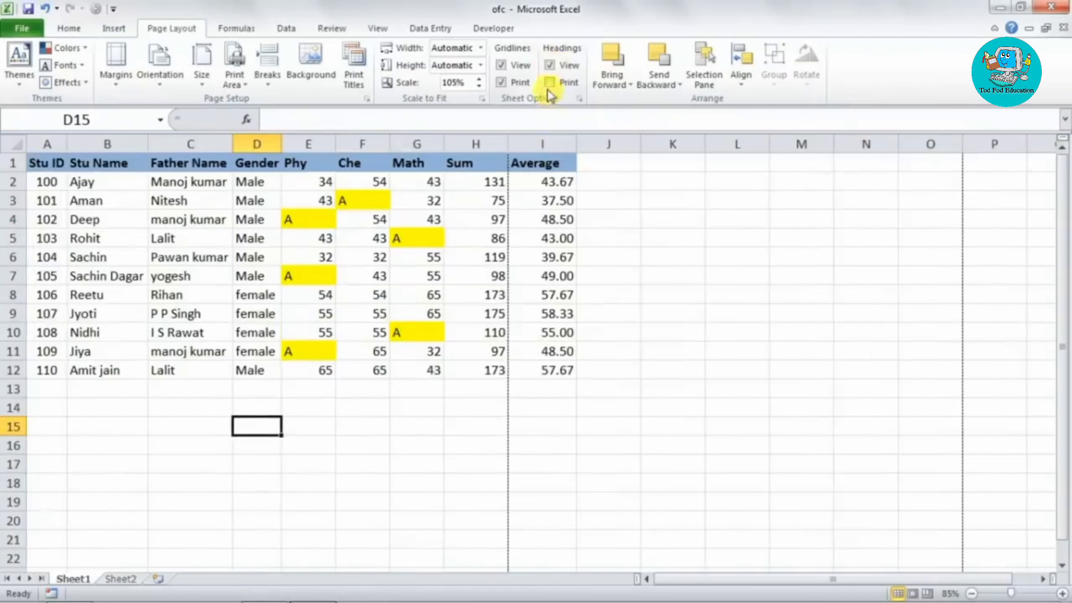
# Turn on printing of the row and column headings and check them in the print preview.
pyautogui.click(554, 84)
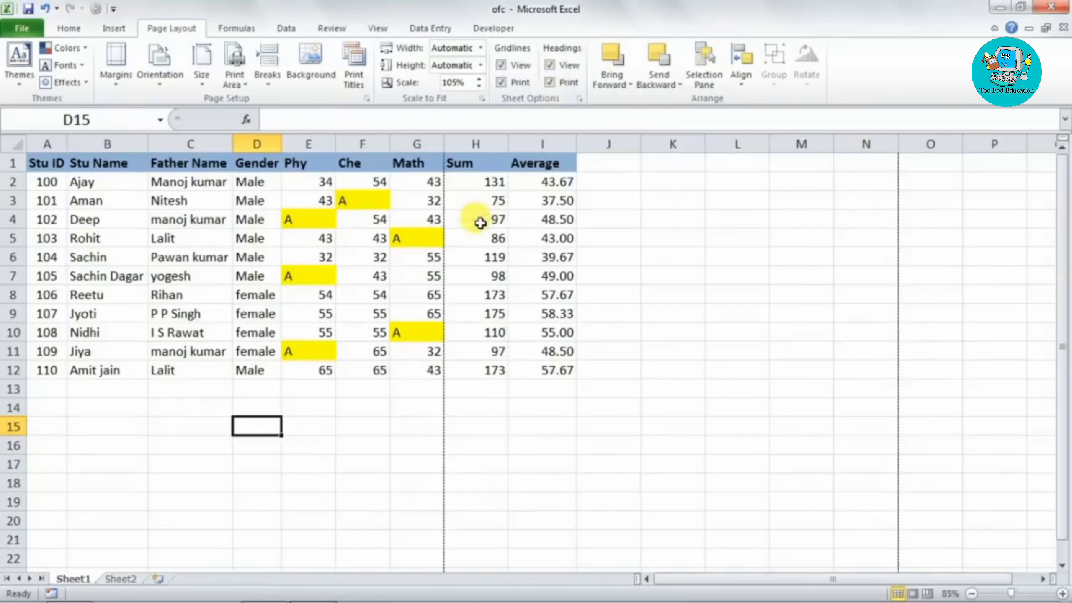
pyautogui.hotkey('ctrl', 'p')
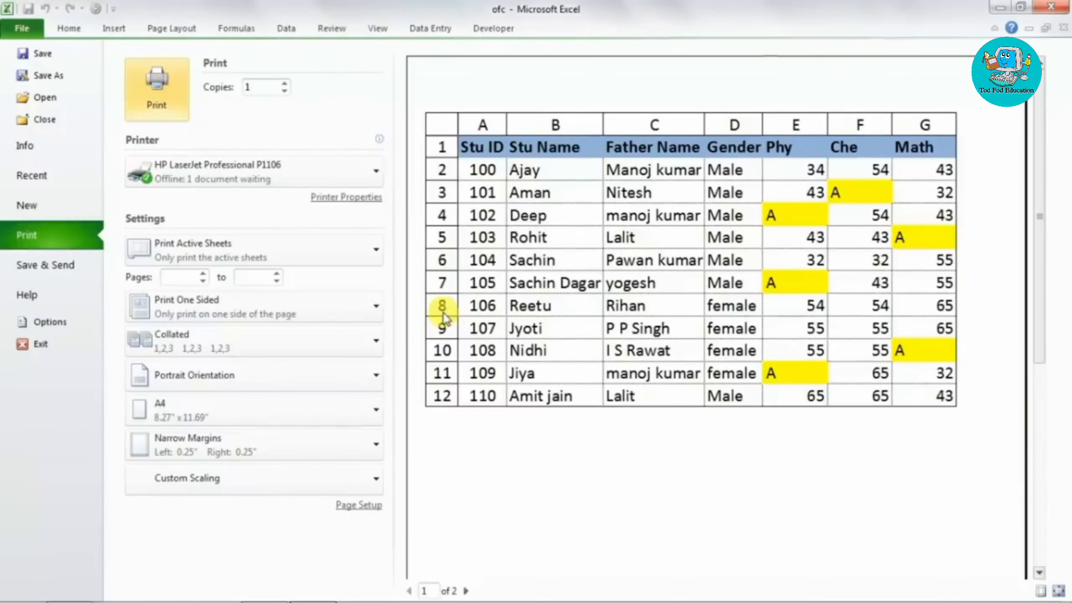
pyautogui.press('Escape')
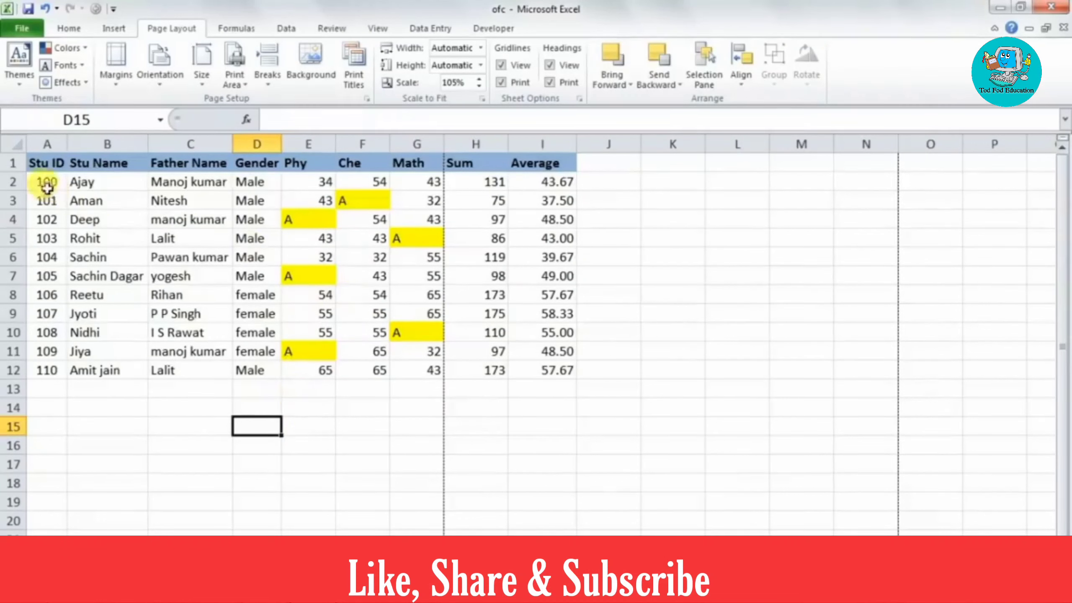
# Copy the student records in A2:I12 and paste them below the table at A13, A24 and A35.
pyautogui.moveTo(47, 186); pyautogui.dragTo(553, 367)
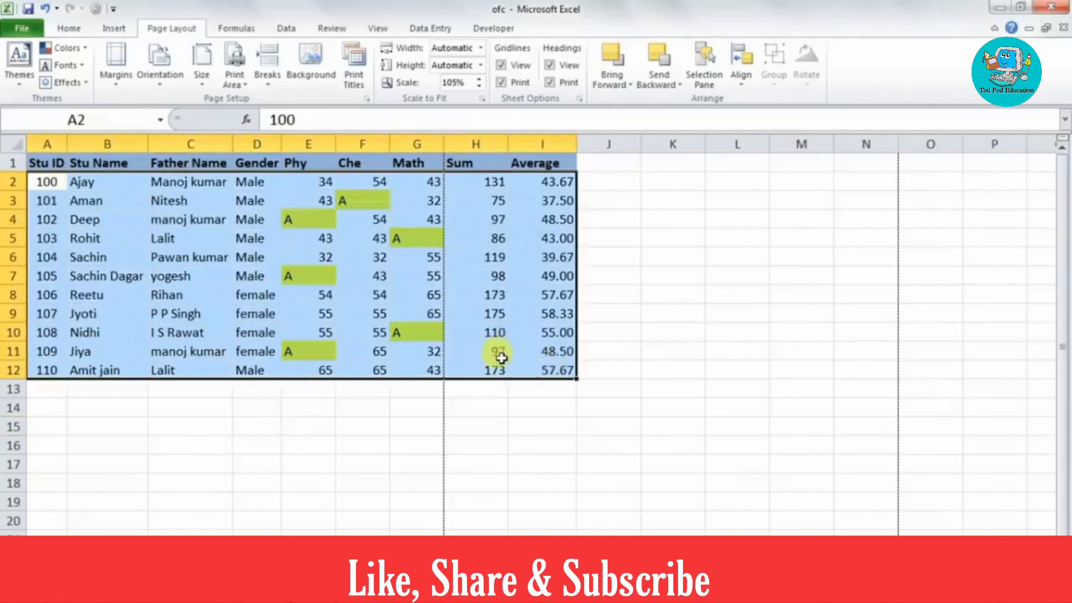
pyautogui.hotkey('ctrl', 'c')
pyautogui.click(49, 393)
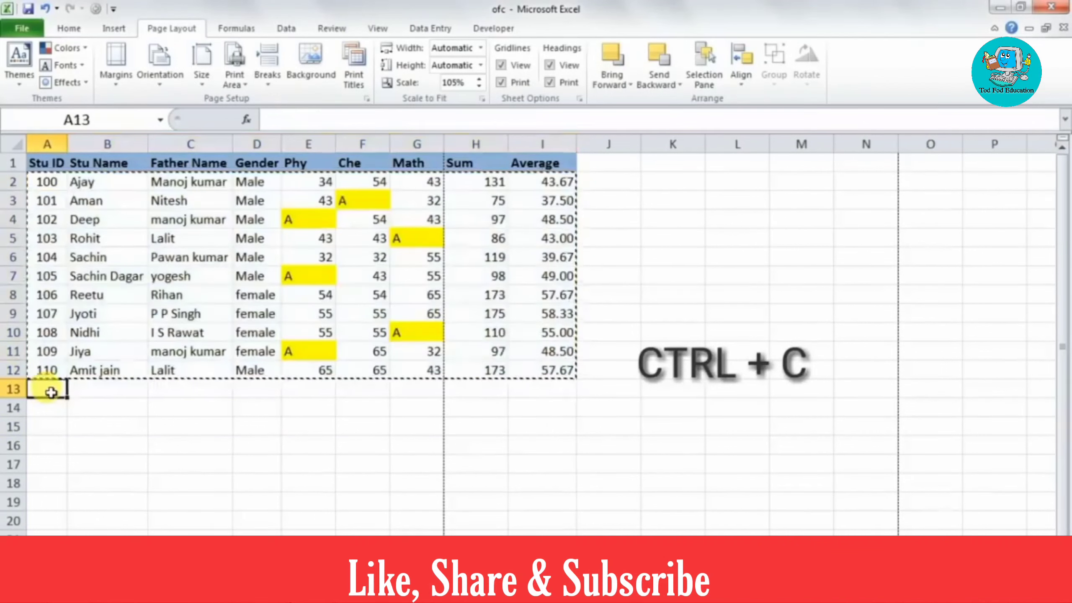
pyautogui.hotkey('ctrl', 'v')
pyautogui.scroll(-3, 49, 406)
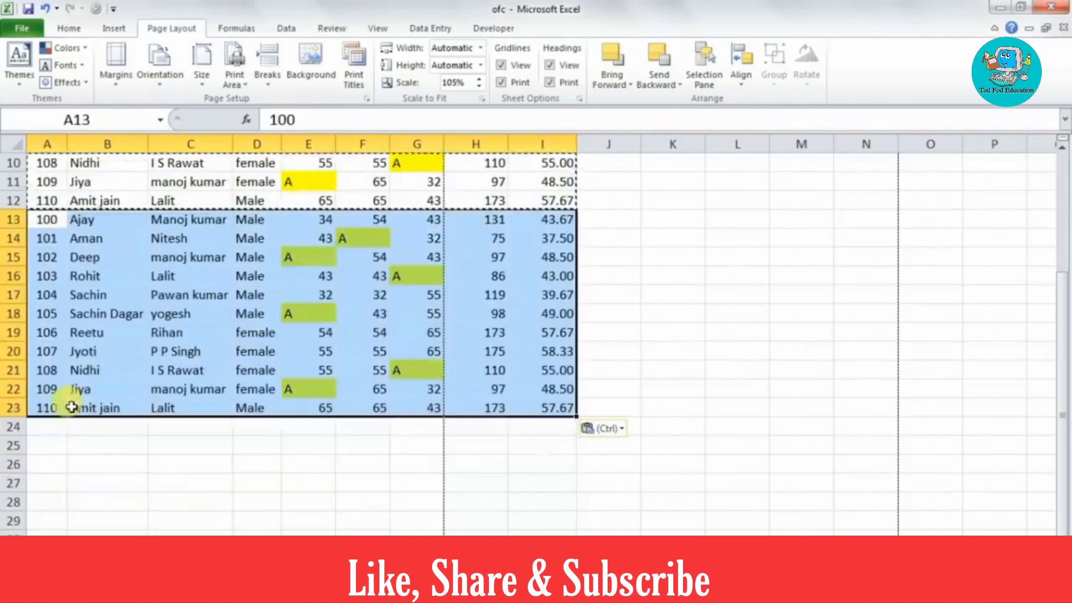
pyautogui.click(50, 425)
pyautogui.hotkey('ctrl', 'v')
pyautogui.scroll(-3, 43, 465)
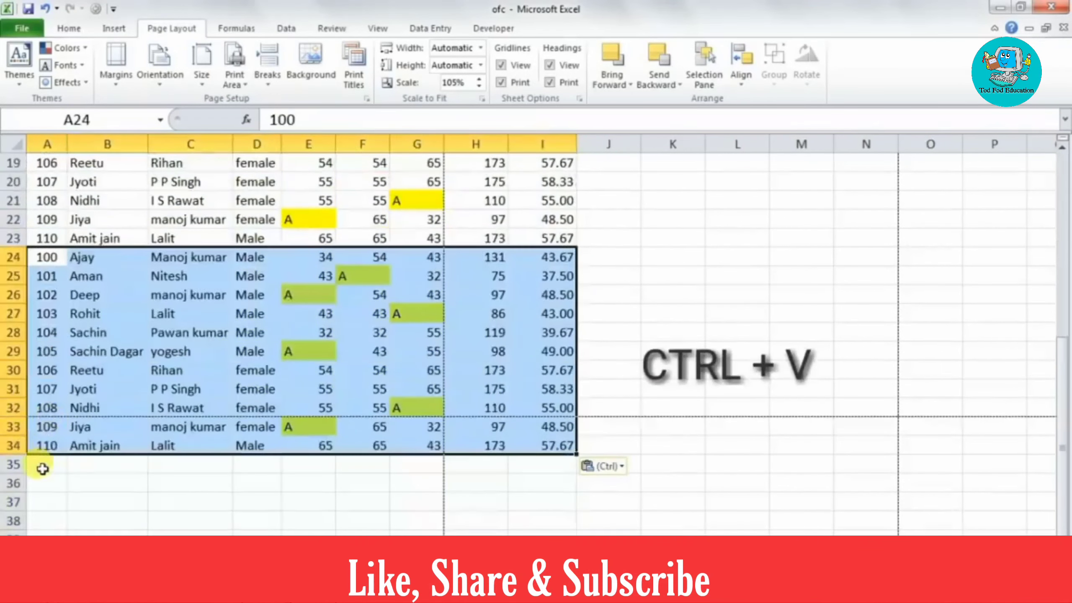
pyautogui.click(42, 471)
pyautogui.hotkey('ctrl', 'v')
pyautogui.scroll(-9, 51, 456)
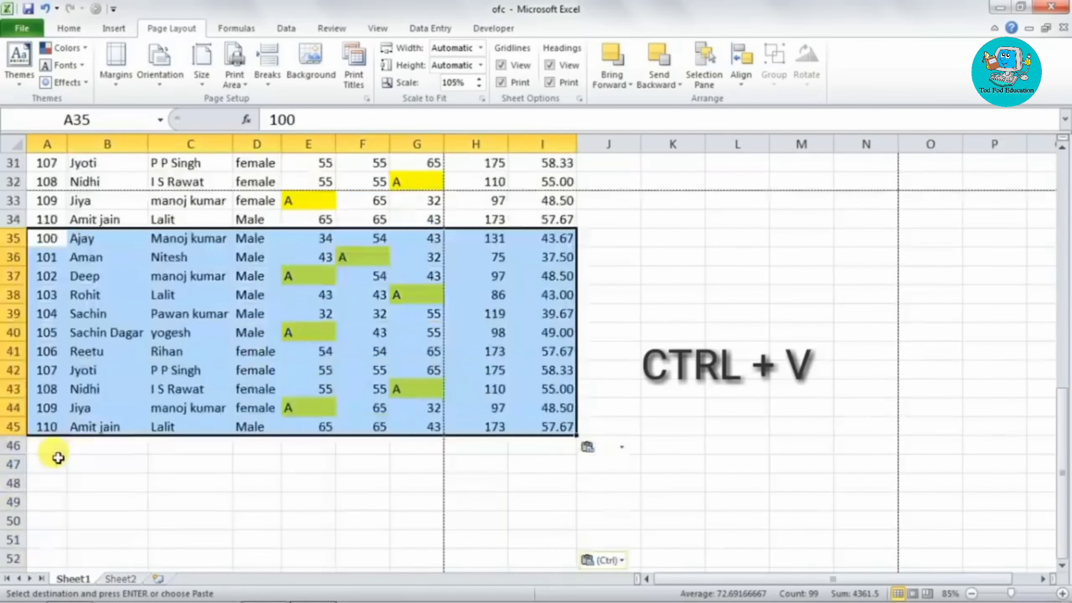
# Paste the copied student records again at A46, A57 and A68, and end the copy mode.
pyautogui.scroll(3, 63, 349)
pyautogui.click(54, 326)
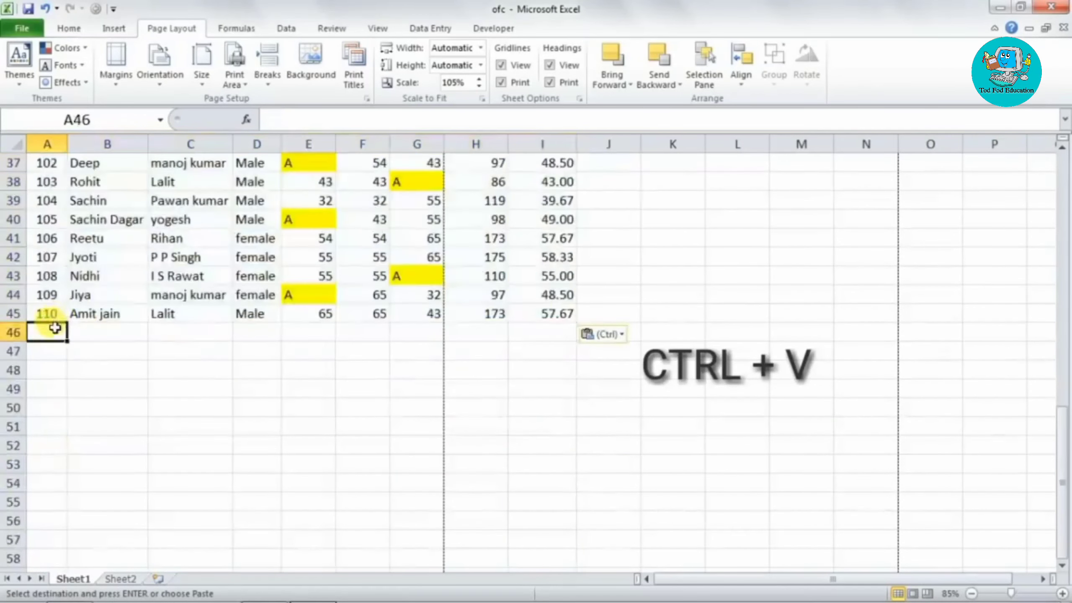
pyautogui.hotkey('ctrl', 'v')
pyautogui.scroll(-3, 55, 334)
pyautogui.click(47, 371)
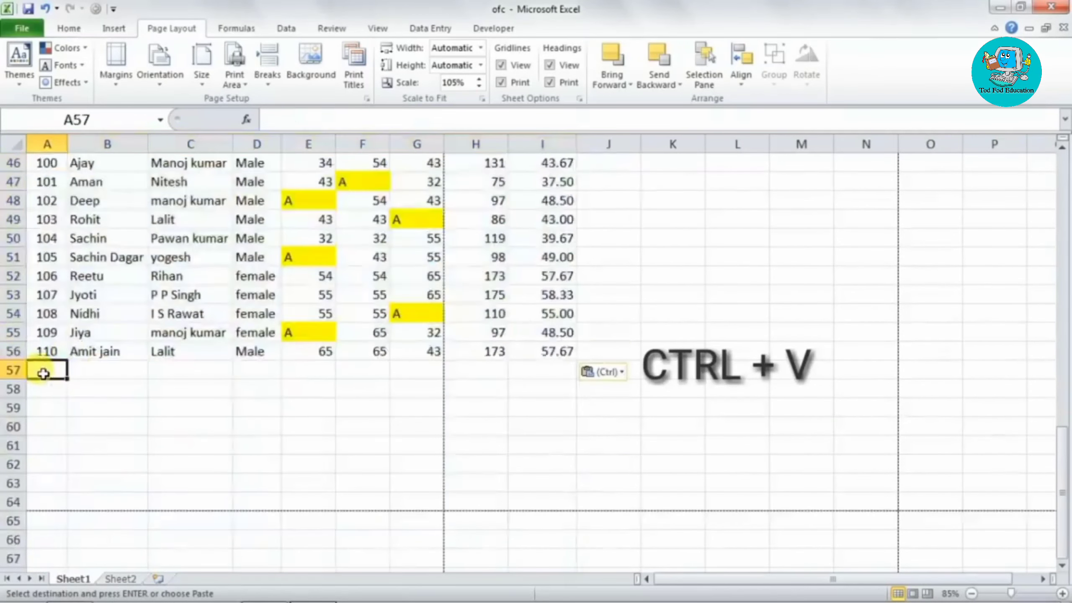
pyautogui.hotkey('ctrl', 'v')
pyautogui.scroll(-1, 84, 422)
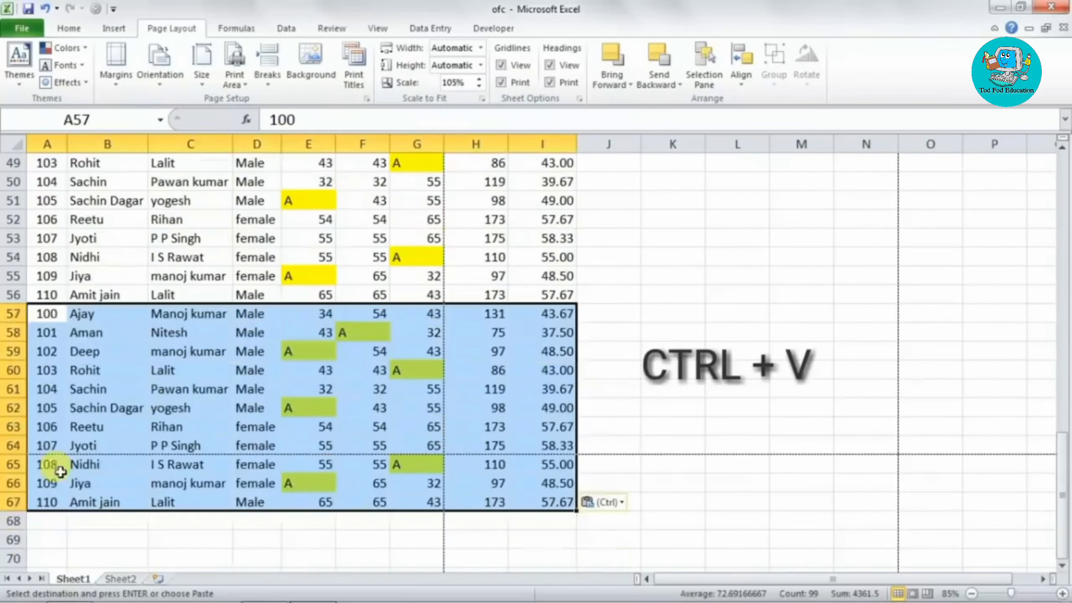
pyautogui.click(43, 520)
pyautogui.hotkey('ctrl', 'v')
pyautogui.scroll(16, 259, 445)
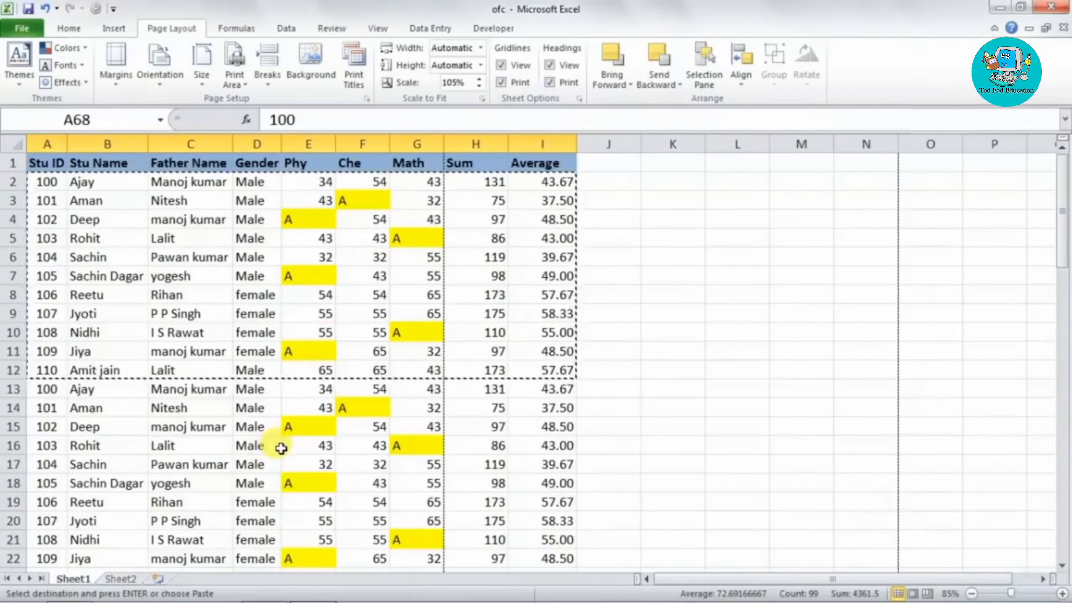
pyautogui.press('Return')
pyautogui.click(348, 427)
# Examine how the page breaks divide the extended student table's rows and columns.
pyautogui.scroll(14, 411, 479)
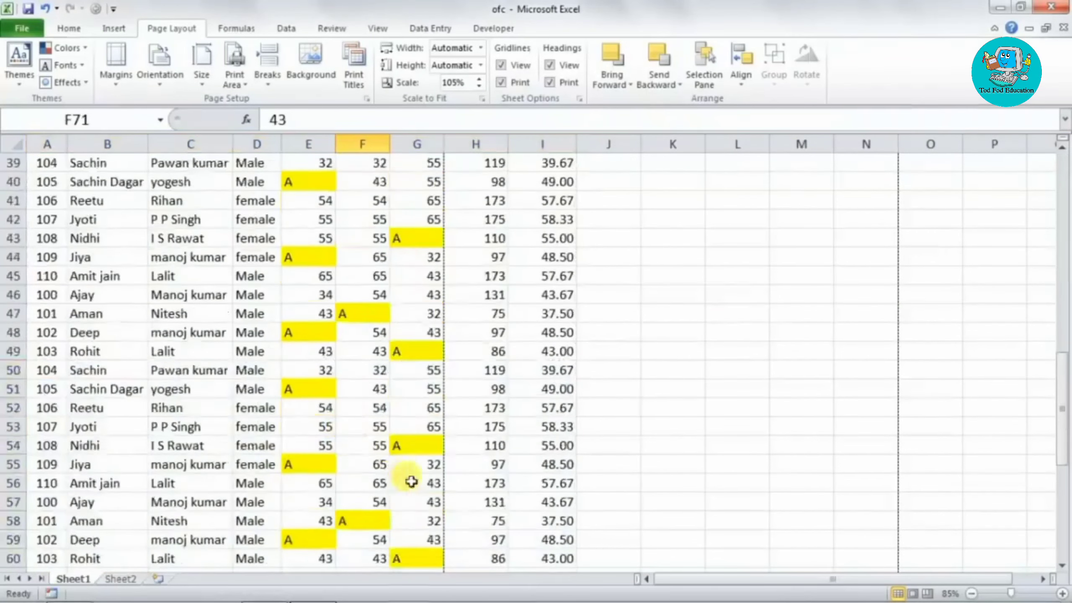
pyautogui.scroll(-5, 446, 483)
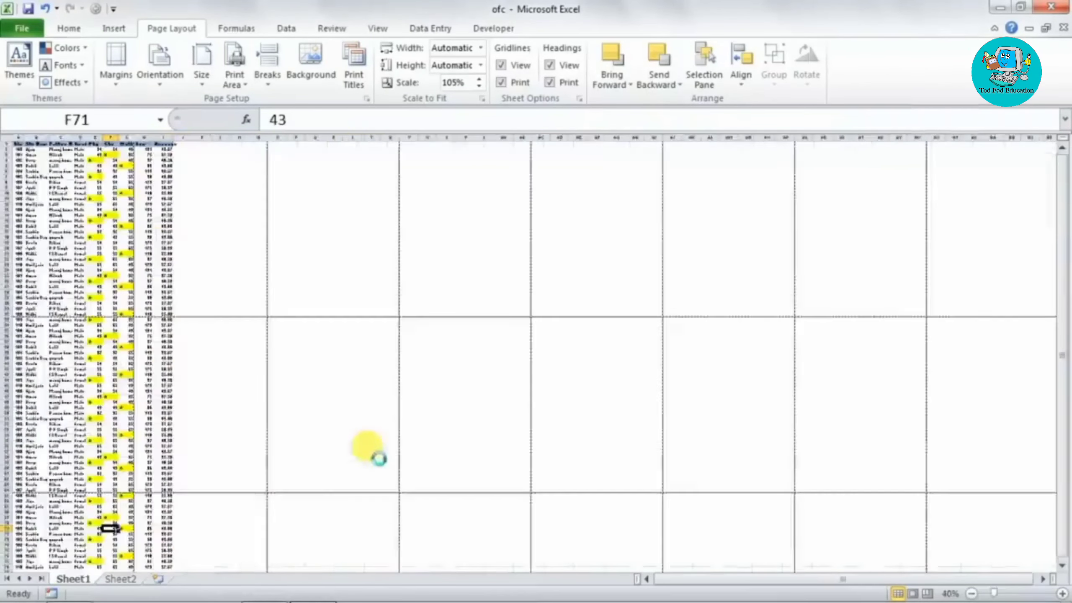
pyautogui.moveTo(59, 211); pyautogui.dragTo(13, 143)
pyautogui.moveTo(59, 289); pyautogui.dragTo(12, 205)
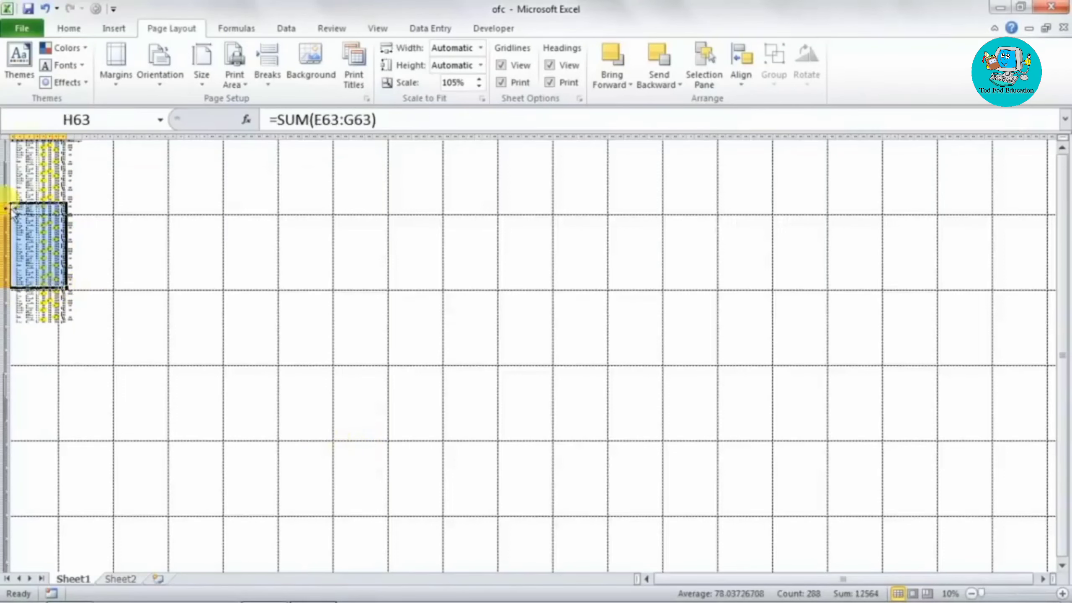
pyautogui.moveTo(68, 149); pyautogui.dragTo(106, 198)
pyautogui.scroll(3, 112, 217)
pyautogui.click(392, 421)
pyautogui.scroll(1, 359, 412)
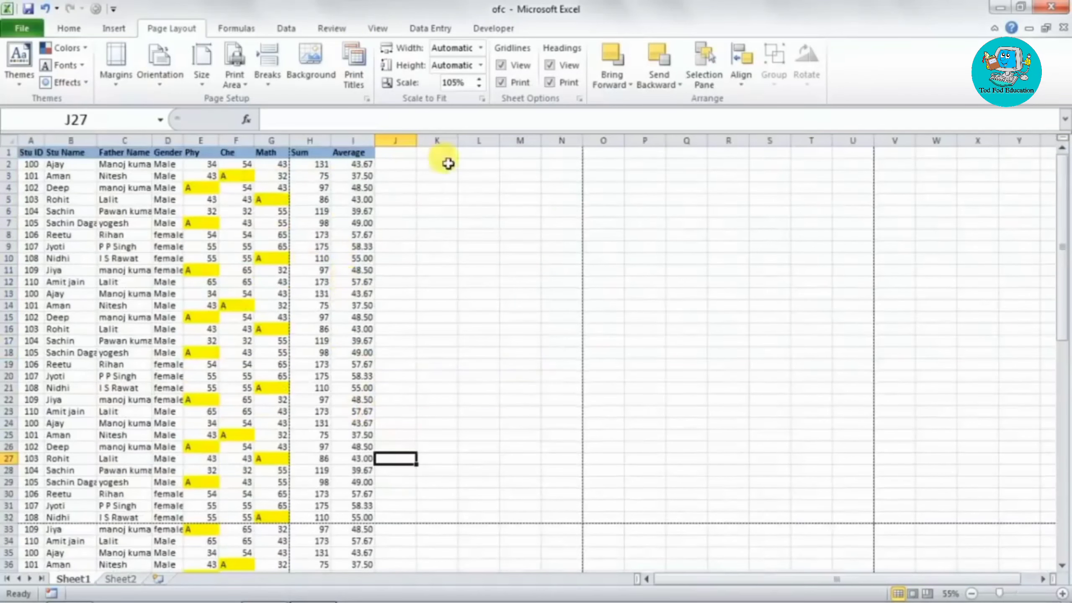
# Set the print scale to 85% so that all columns through Average fit on one page width.
pyautogui.click(480, 86)
pyautogui.click(480, 86)
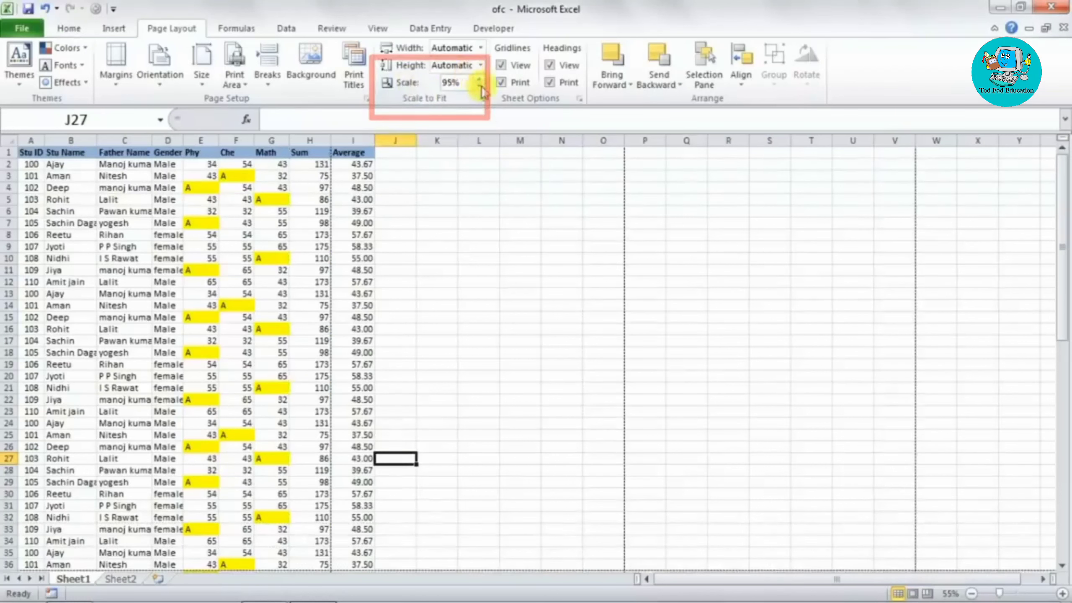
pyautogui.click(480, 86)
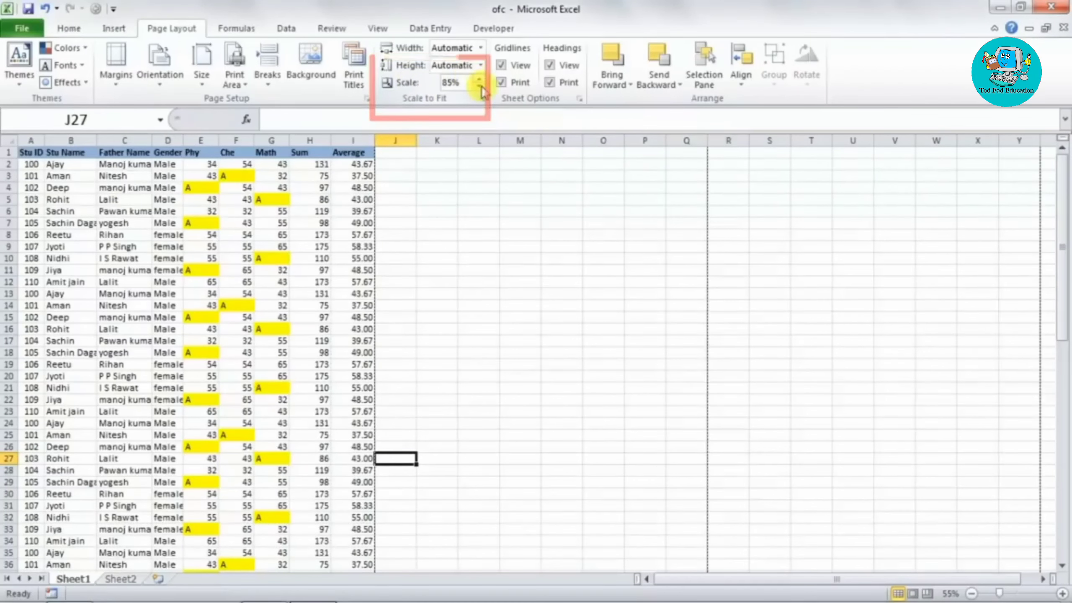
pyautogui.click(480, 86)
pyautogui.click(480, 86)
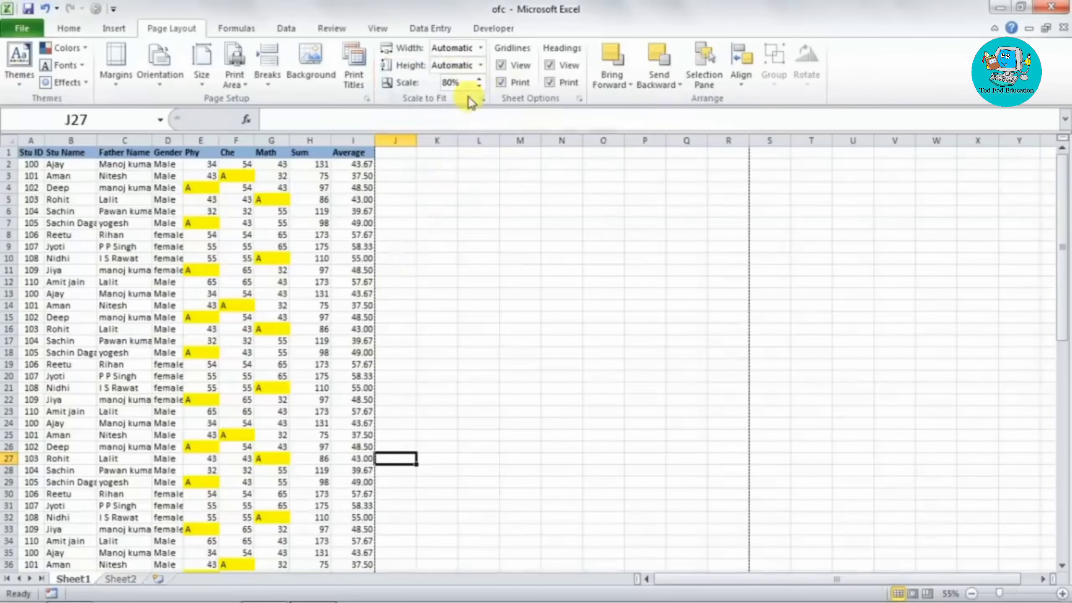
pyautogui.scroll(-6, 426, 301)
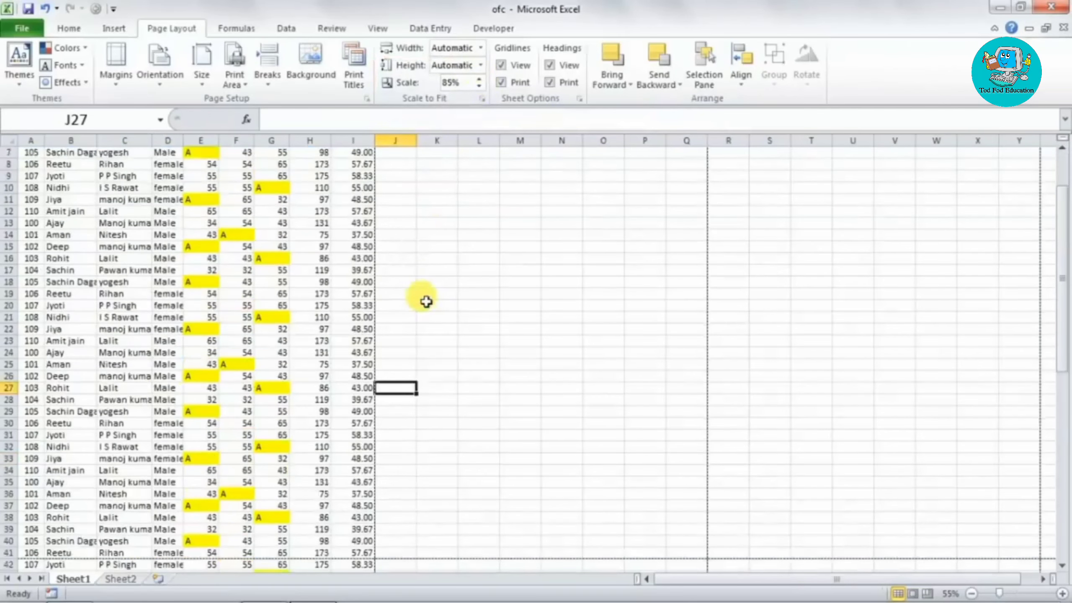
# Examine how the student rows are distributed over the printed pages at the new scale.
pyautogui.click(366, 412)
pyautogui.moveTo(366, 412); pyautogui.dragTo(12, 164)
pyautogui.scroll(-15, 234, 392)
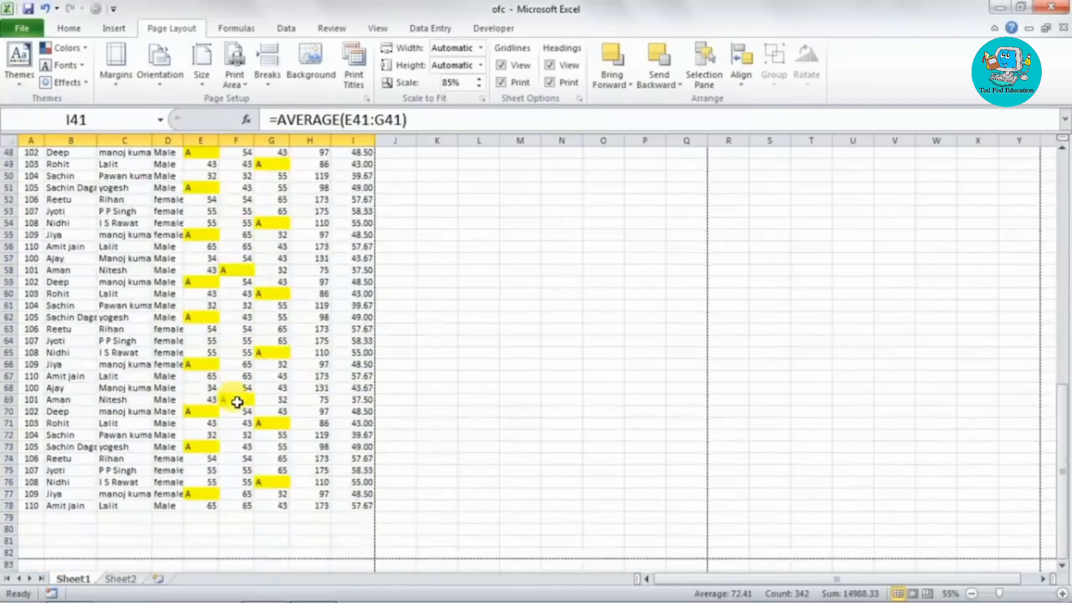
pyautogui.scroll(16, 237, 403)
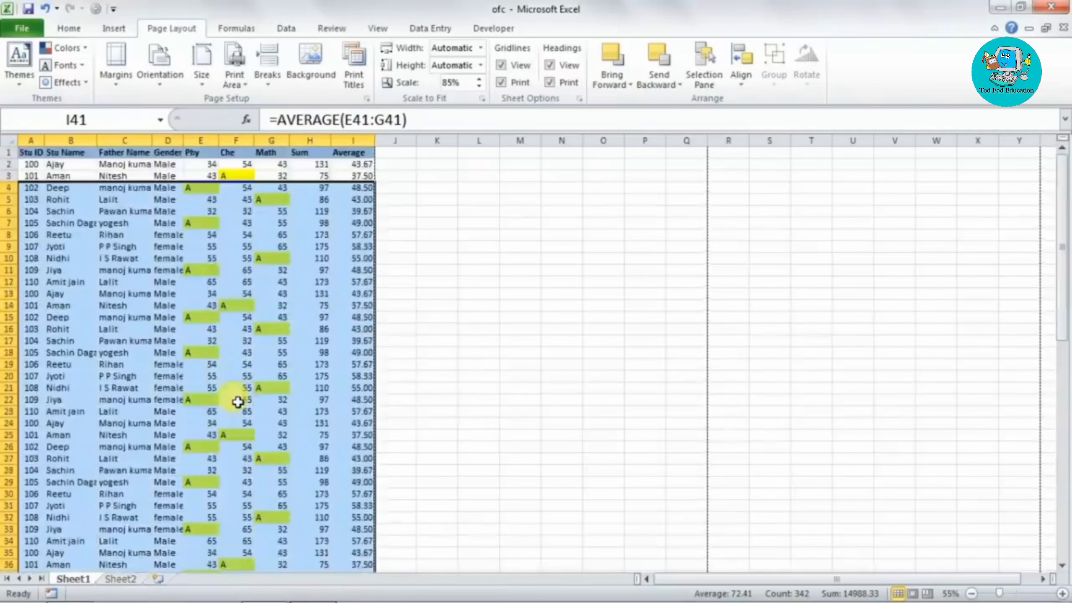
pyautogui.click(236, 353)
pyautogui.scroll(-2, 244, 371)
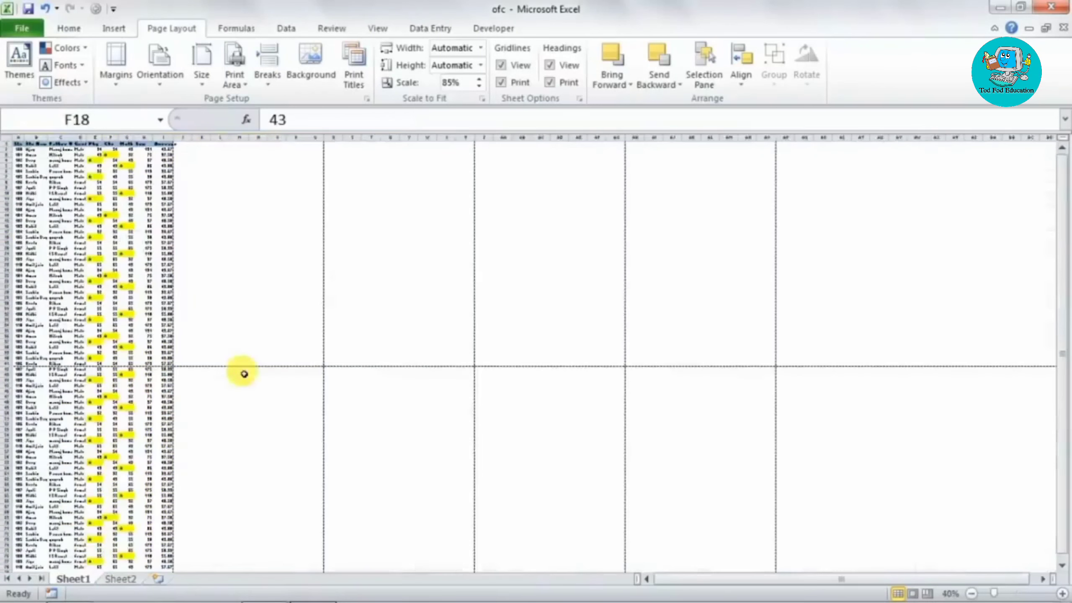
pyautogui.scroll(-1, 209, 401)
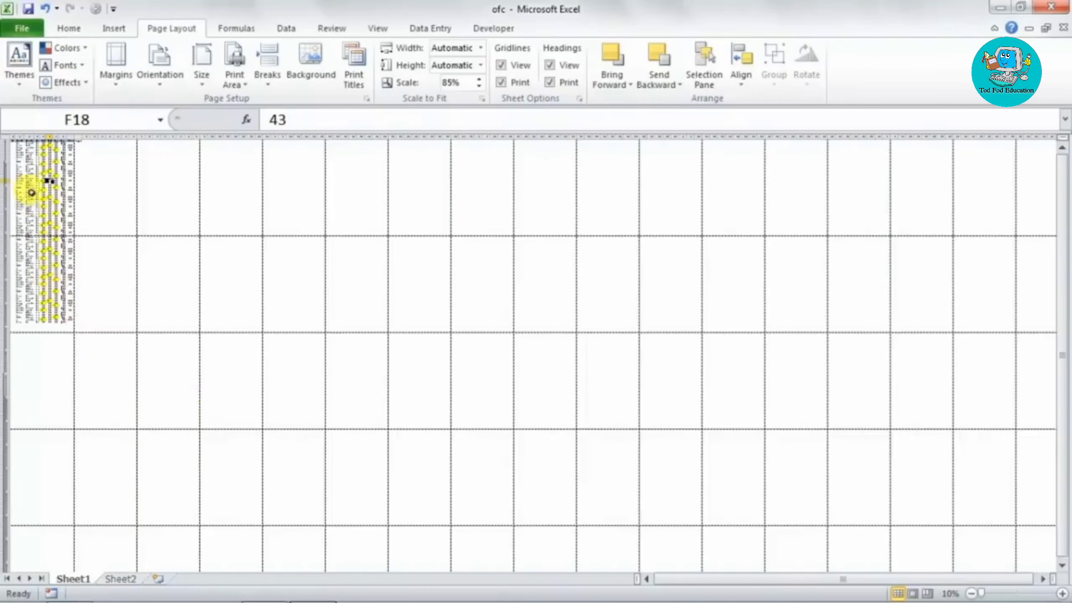
pyautogui.moveTo(26, 192); pyautogui.dragTo(38, 199)
pyautogui.moveTo(26, 252); pyautogui.dragTo(38, 262)
pyautogui.scroll(2, 36, 263)
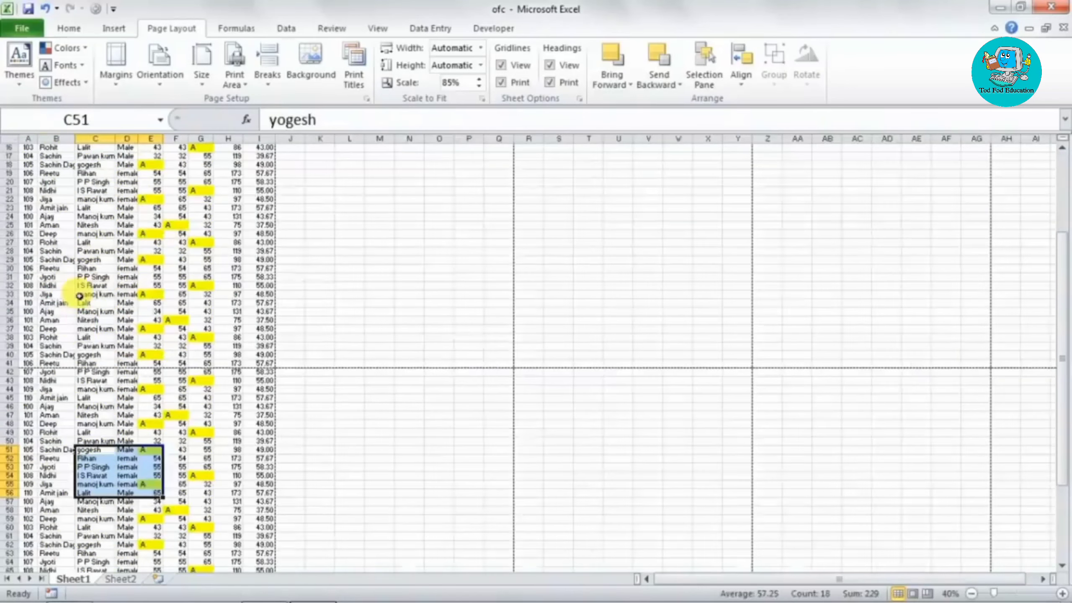
# Copy the records in A42:I65 and paste them below the data at A79 to extend the table further.
pyautogui.moveTo(28, 372); pyautogui.dragTo(260, 568)
pyautogui.hotkey('ctrl', 'c')
pyautogui.scroll(-1, 269, 476)
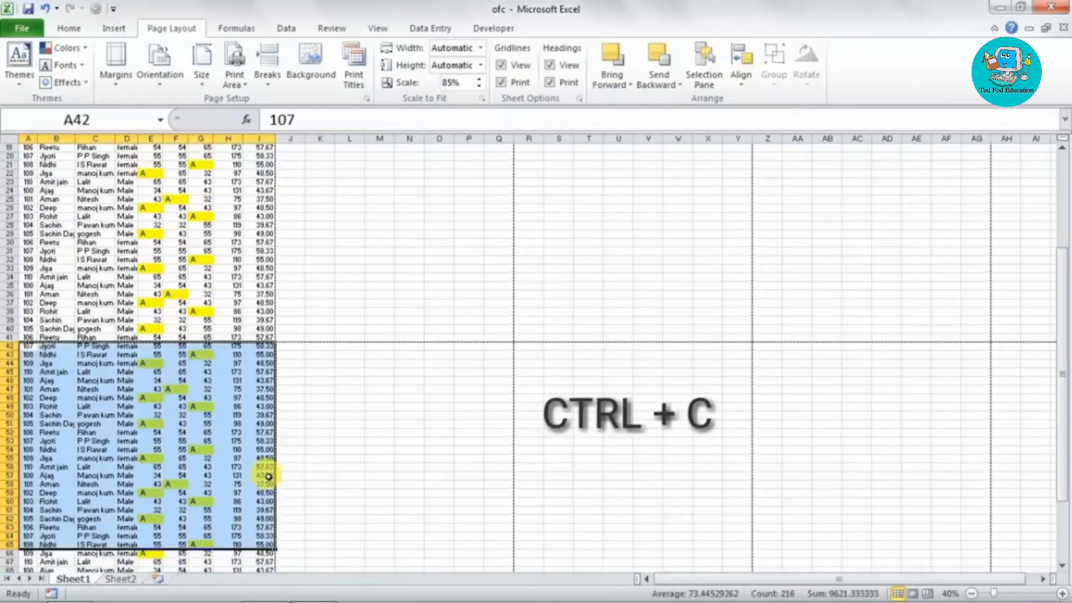
pyautogui.scroll(-8, 237, 464)
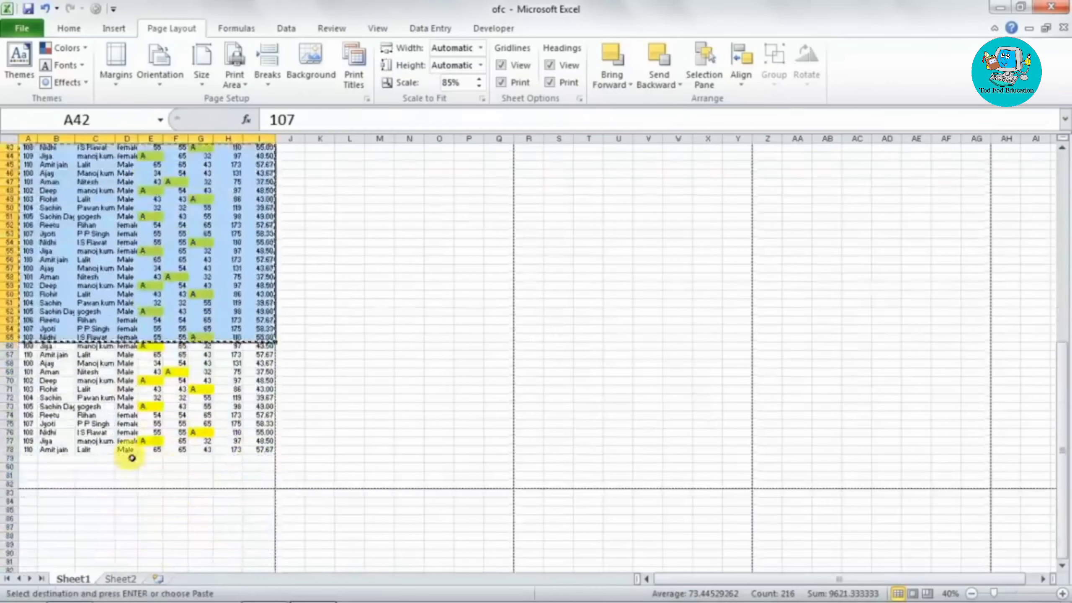
pyautogui.click(38, 458)
pyautogui.hotkey('ctrl', 'v')
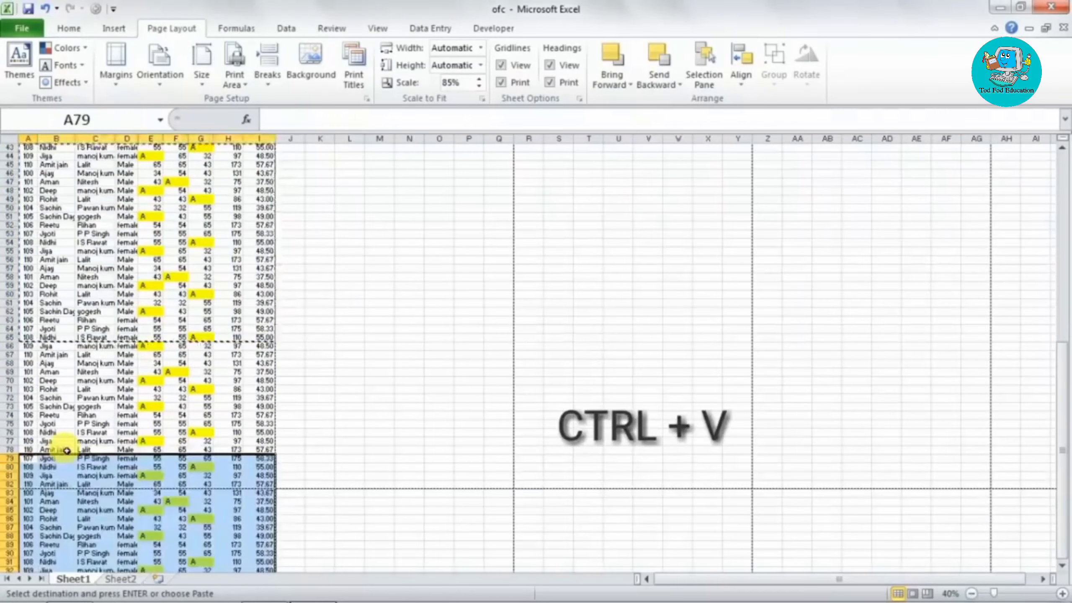
pyautogui.click(201, 415)
pyautogui.press('Escape')
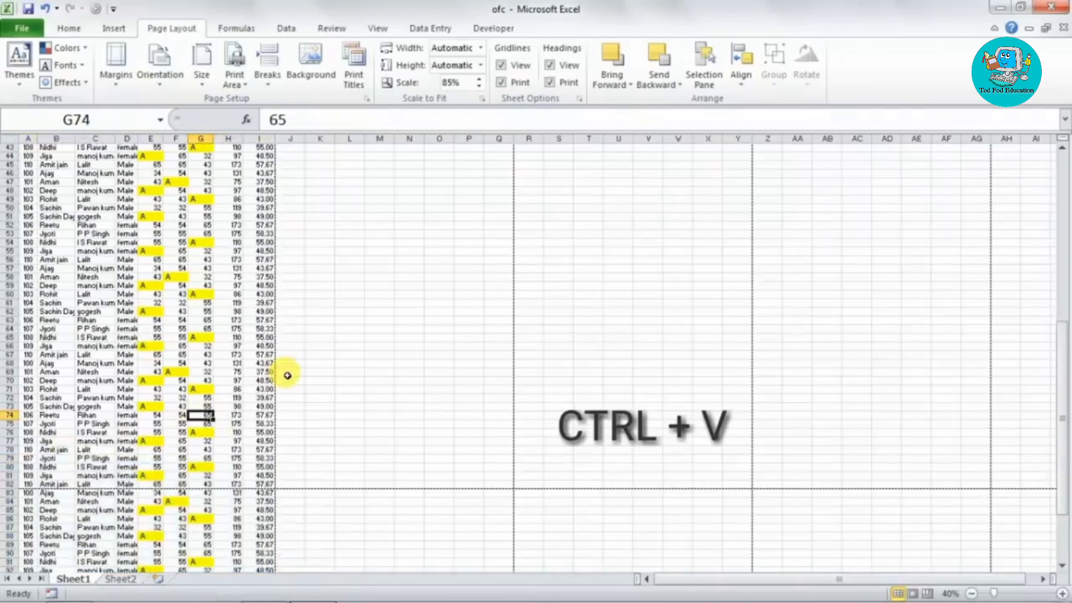
# Go through every page of the print preview, checking the column titles above the data, and return to the sheet.
pyautogui.scroll(1, 286, 376)
pyautogui.scroll(3, 287, 375)
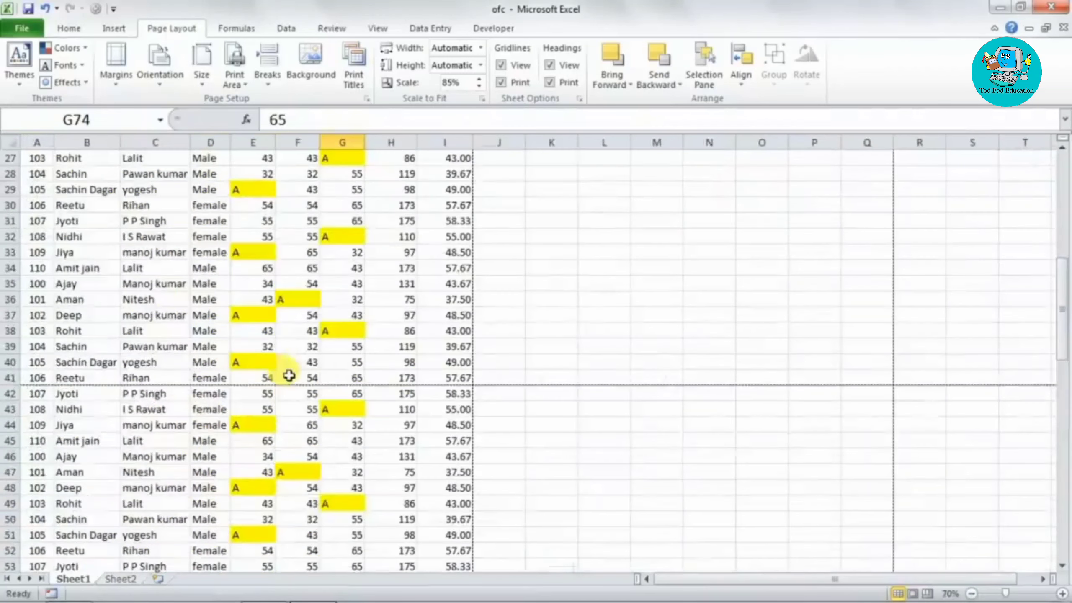
pyautogui.scroll(1, 292, 375)
pyautogui.scroll(9, 401, 390)
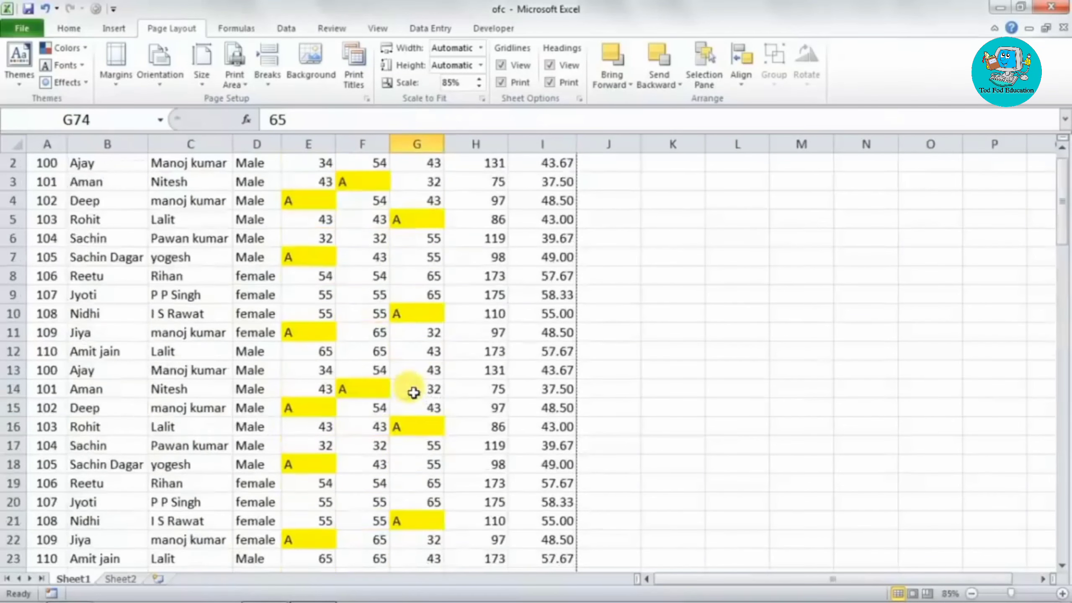
pyautogui.hotkey('ctrl', 'F2')
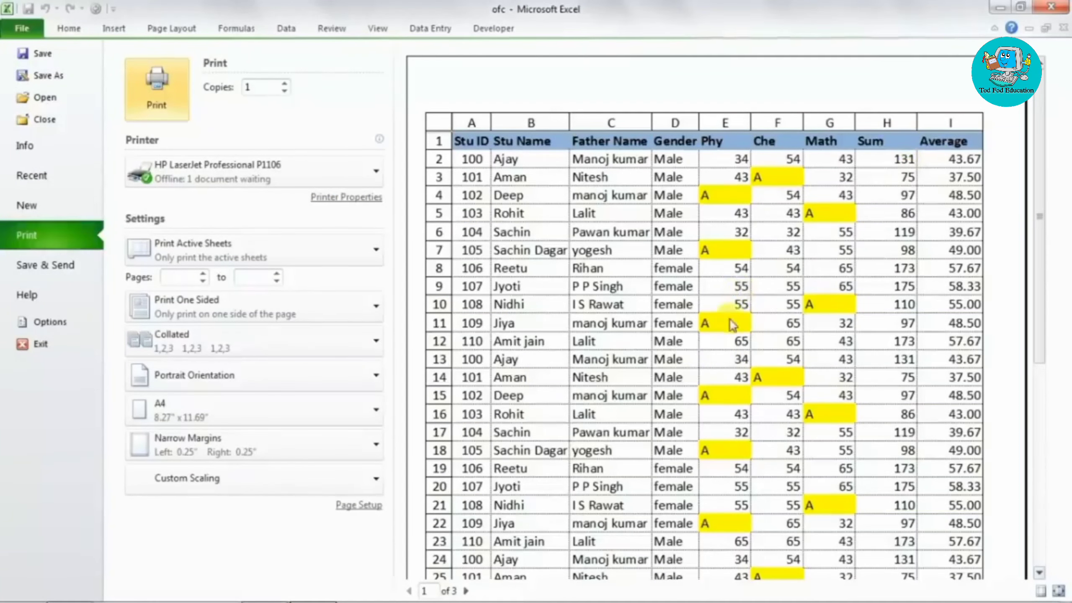
pyautogui.scroll(-1, 732, 321)
pyautogui.scroll(-6, 730, 320)
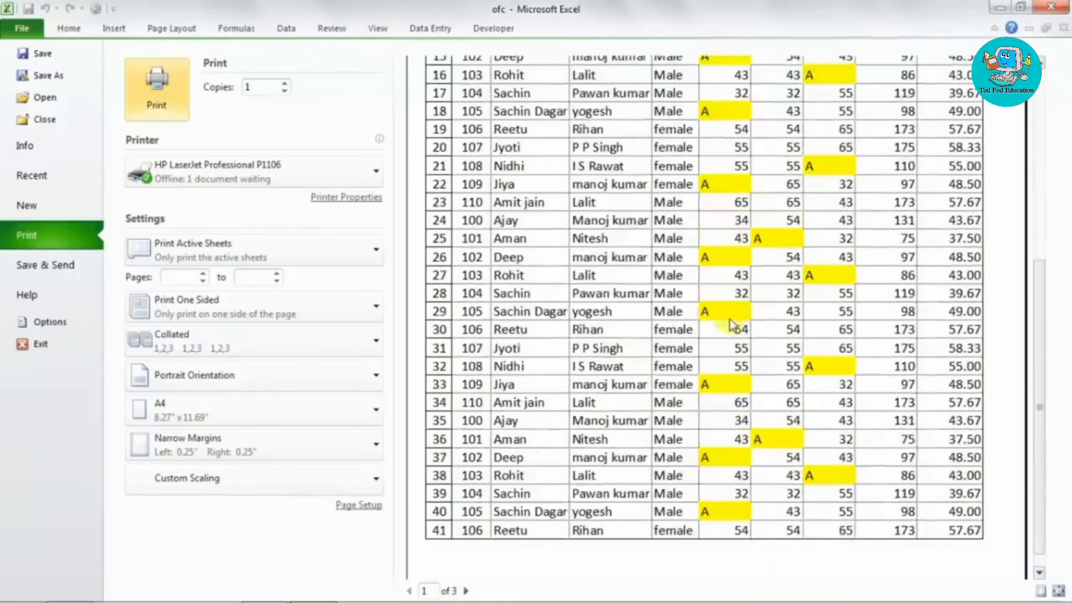
pyautogui.click(729, 319)
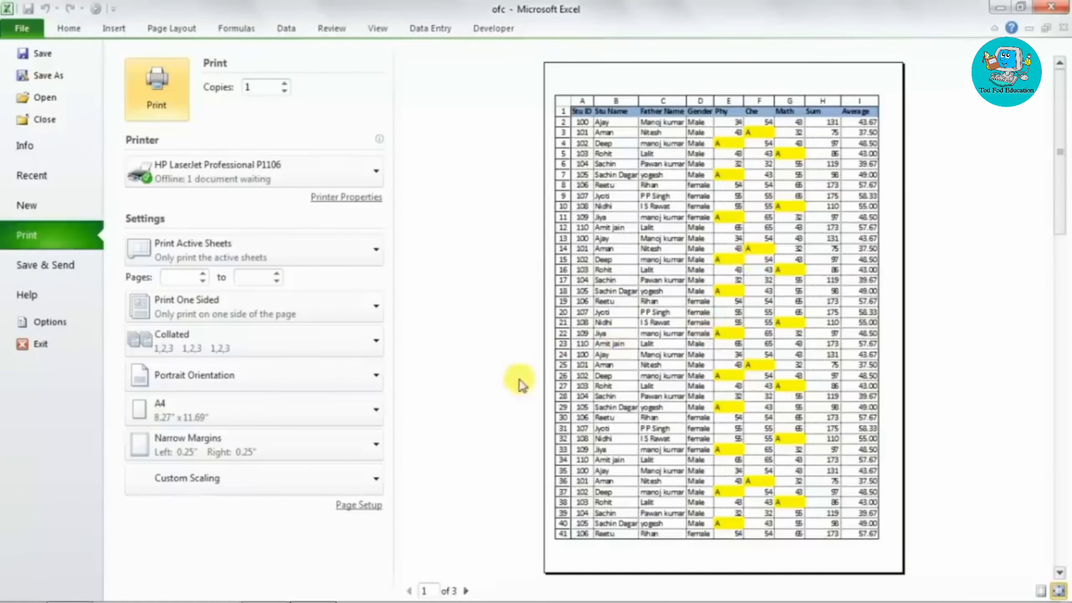
pyautogui.click(467, 591)
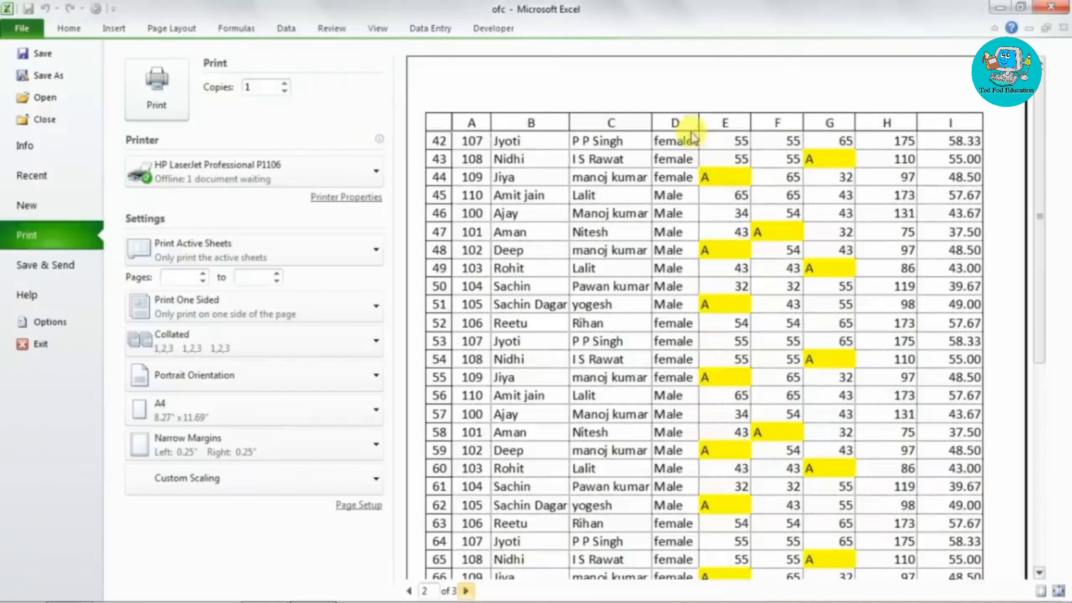
pyautogui.click(716, 157)
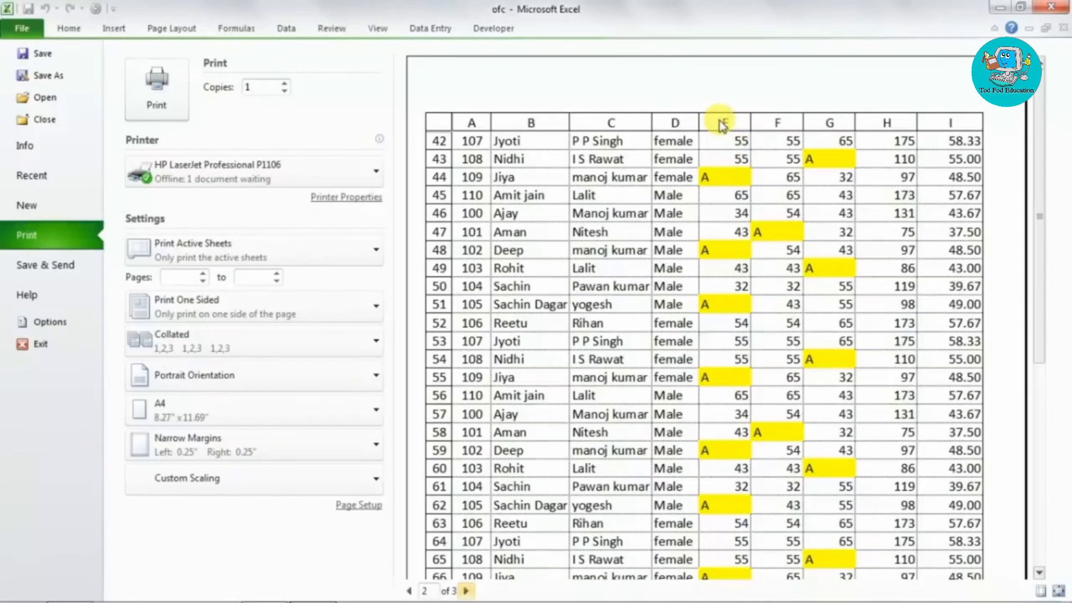
pyautogui.click(466, 590)
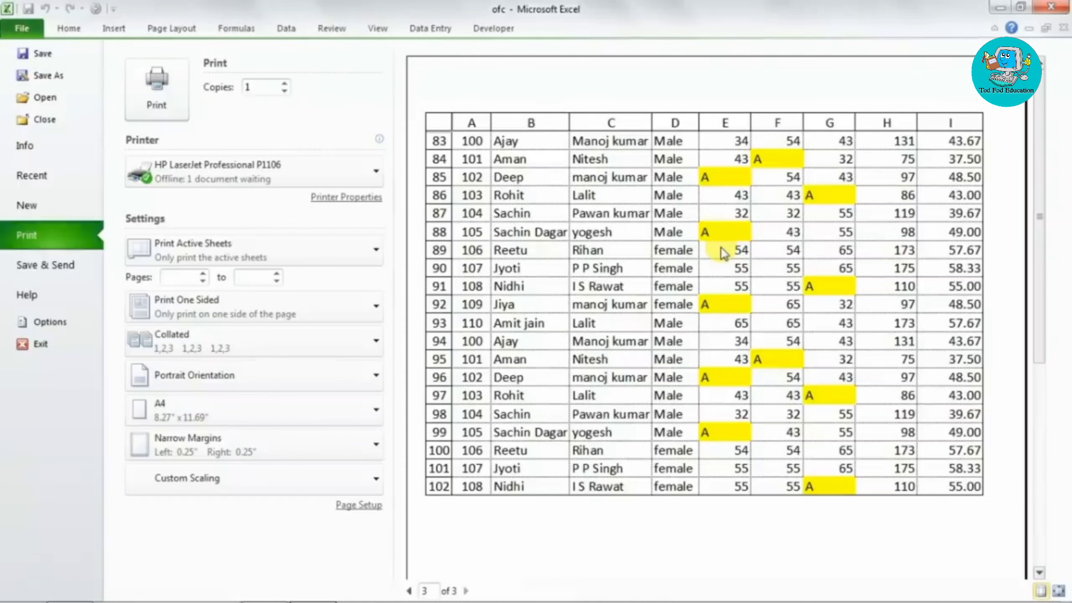
pyautogui.press('Escape')
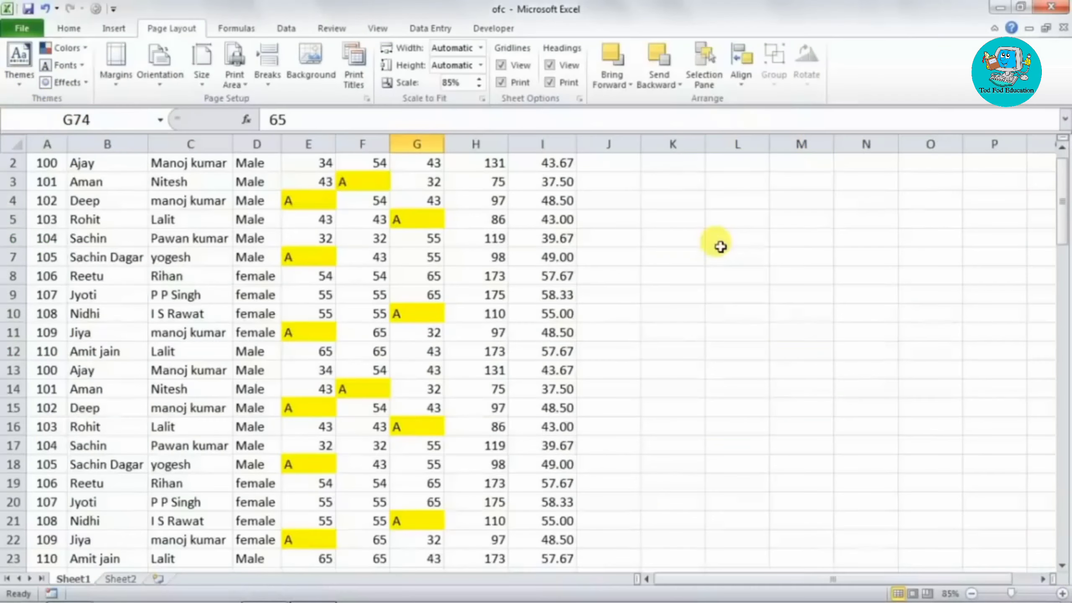
# Turn off printing of the row and column headings for the sheet.
pyautogui.click(475, 238)
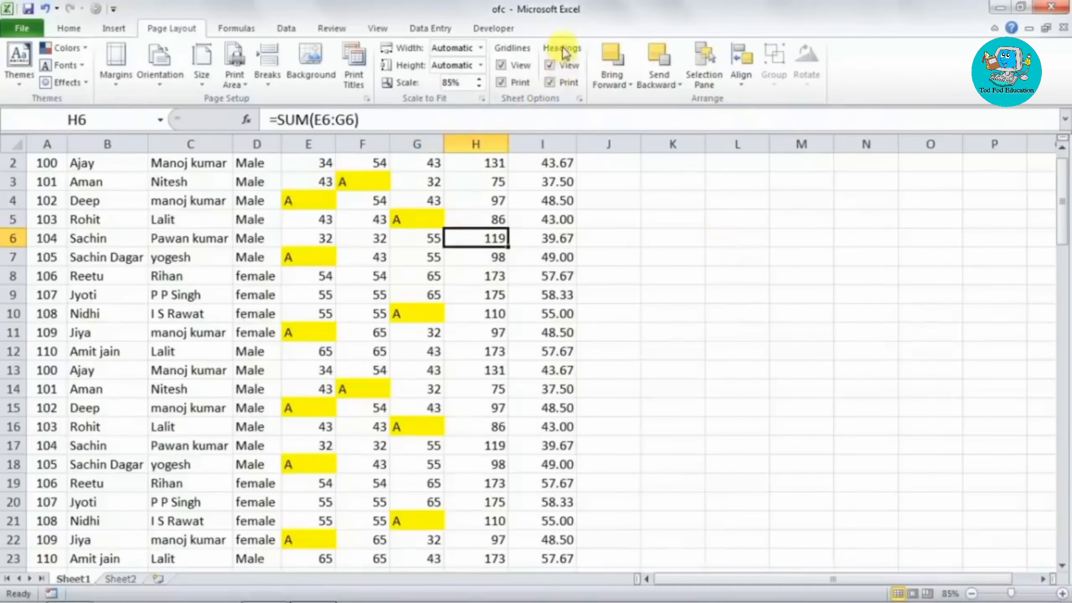
pyautogui.click(550, 83)
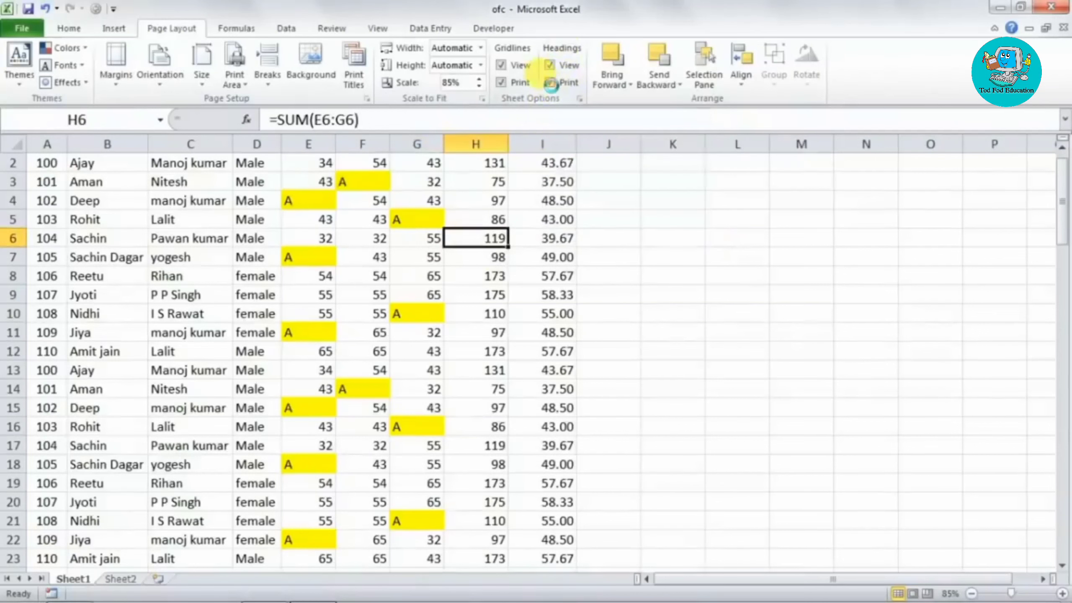
pyautogui.scroll(1, 351, 334)
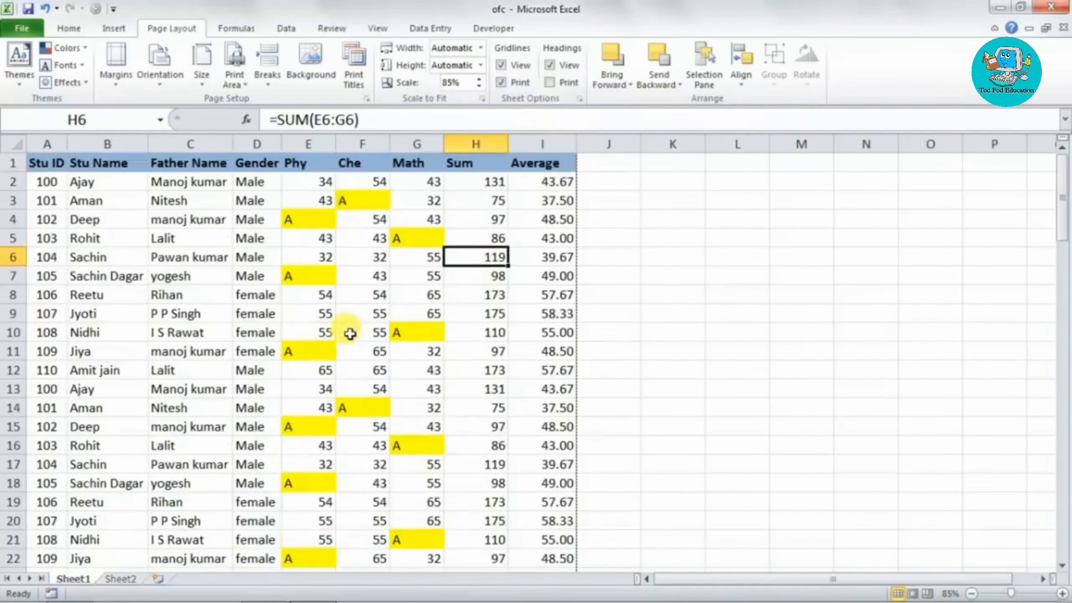
# Set row 1 ($1:$1) as the print title row repeated at the top of every printed page.
pyautogui.click(352, 72)
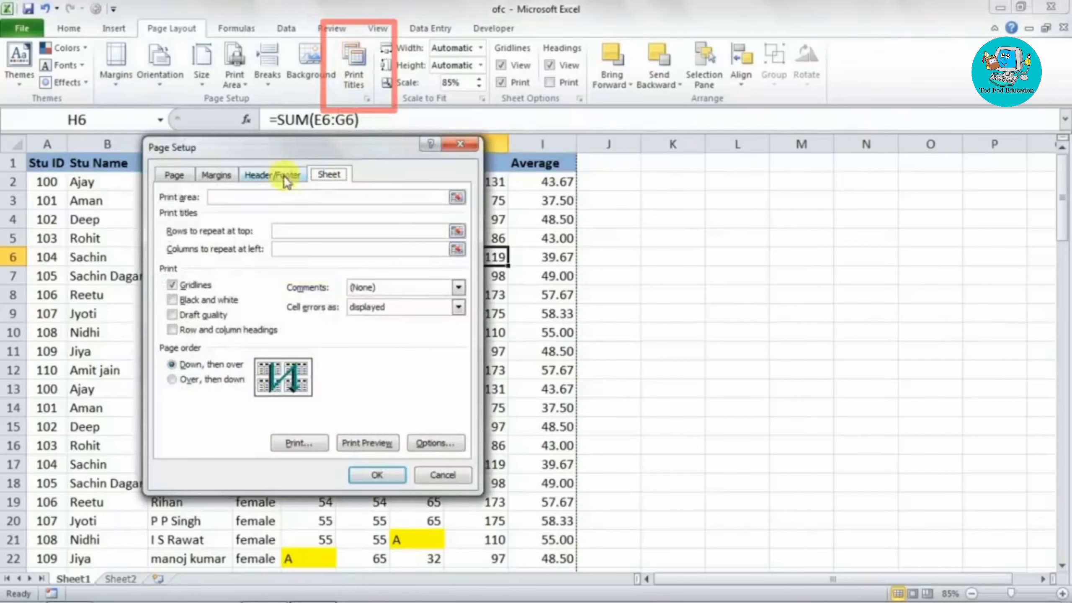
pyautogui.moveTo(289, 148); pyautogui.dragTo(738, 209)
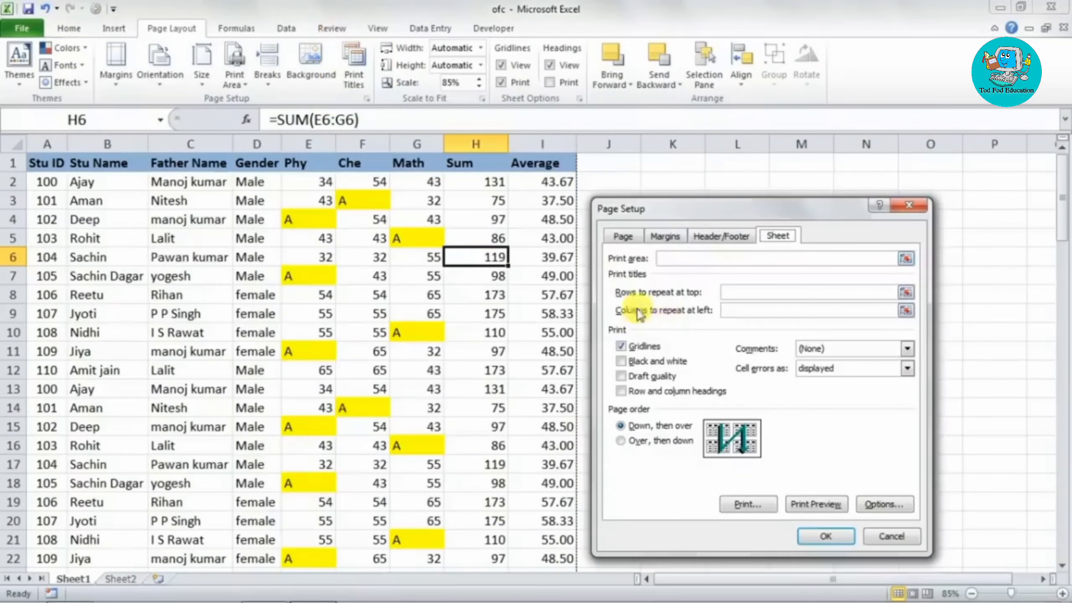
pyautogui.click(733, 291)
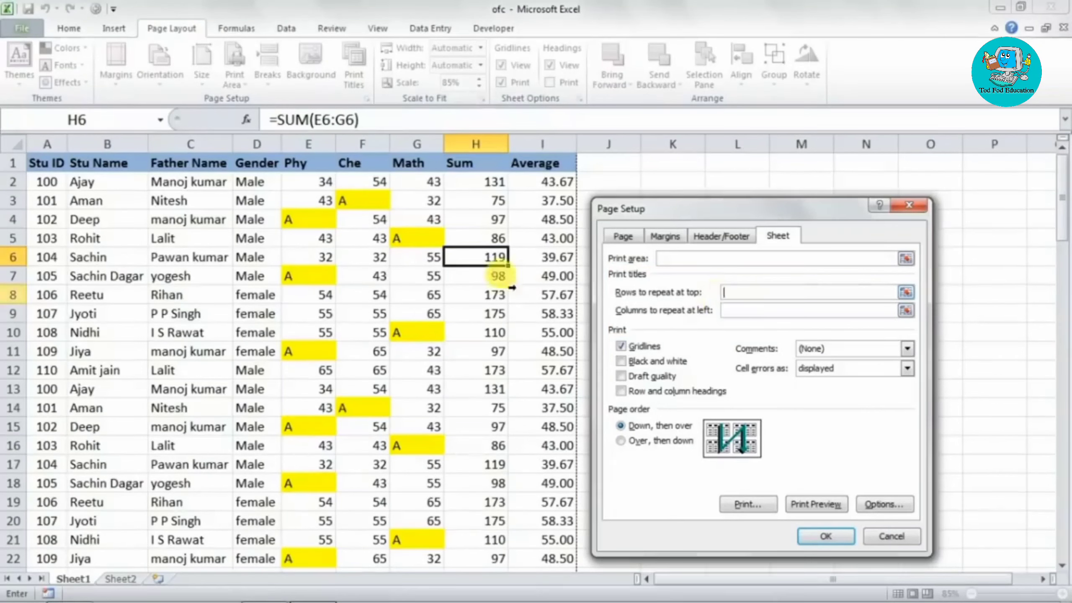
pyautogui.click(115, 163)
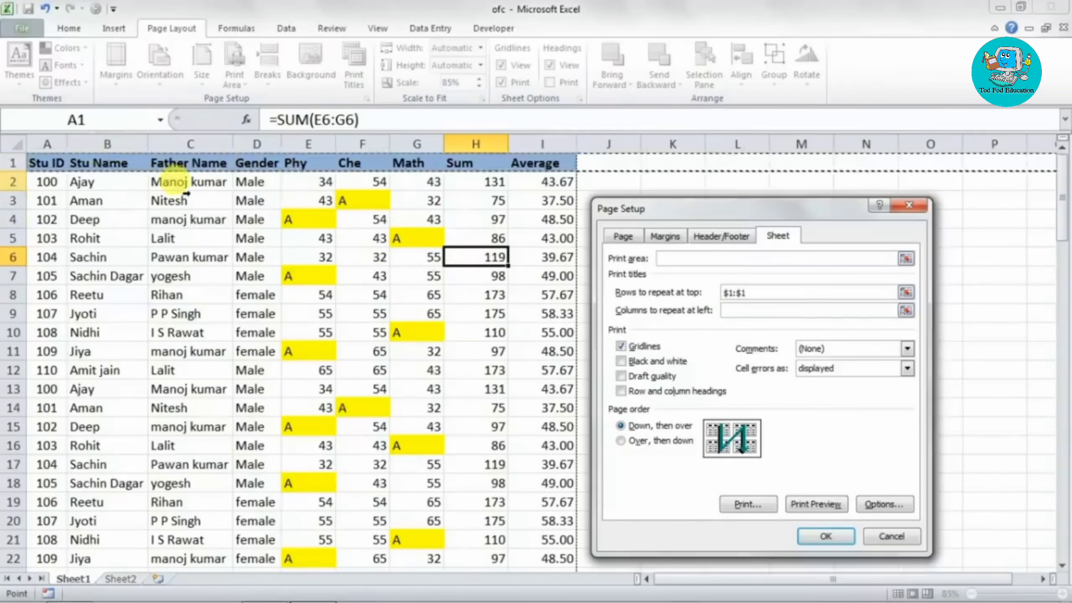
pyautogui.moveTo(13, 165)
pyautogui.mouseDown()
pyautogui.moveTo(14, 183)
pyautogui.moveTo(13, 164)
pyautogui.mouseUp()
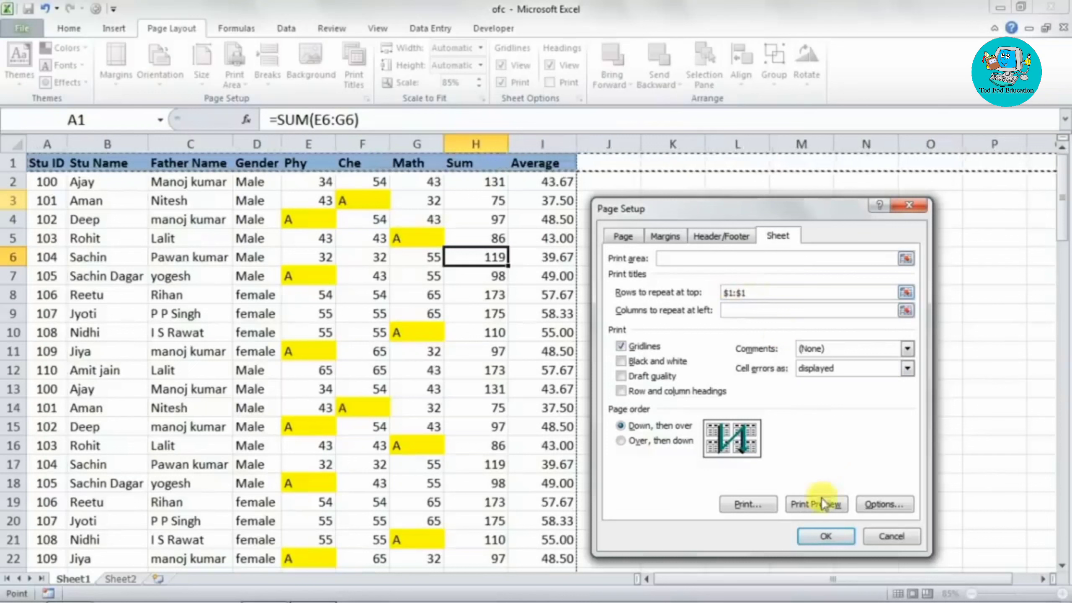
pyautogui.click(826, 536)
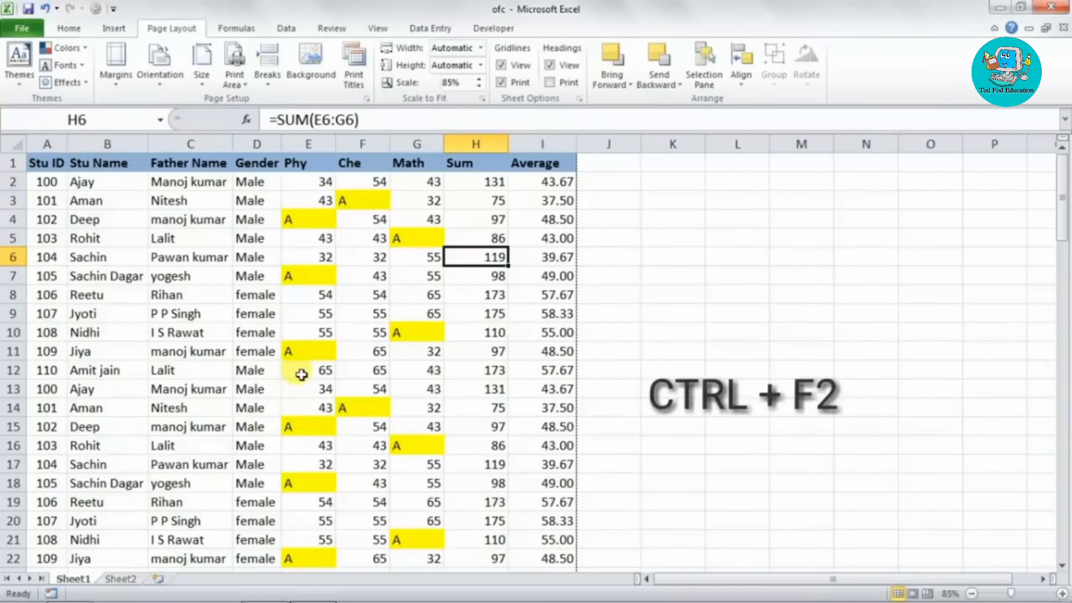
# Check the repeated title row on all pages in the print preview and return to the sheet.
pyautogui.hotkey('ctrl', 'F2')
pyautogui.scroll(-2, 865, 133)
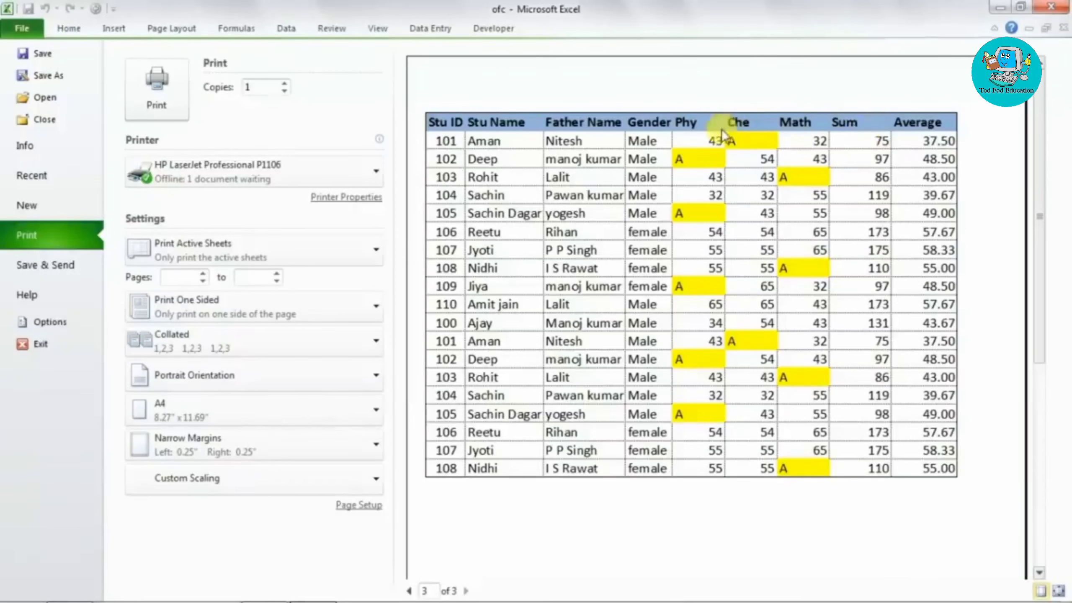
pyautogui.press('Escape')
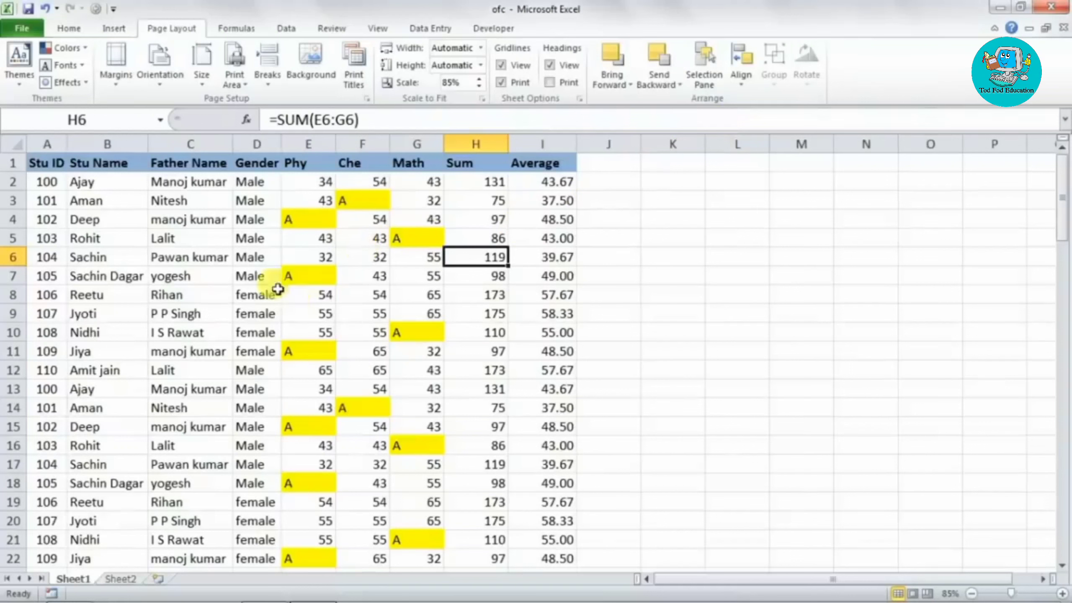
# Colour the text of the student IDs and names in A2:B16 red and check it in the print preview.
pyautogui.moveTo(51, 182); pyautogui.dragTo(107, 448)
pyautogui.click(70, 29)
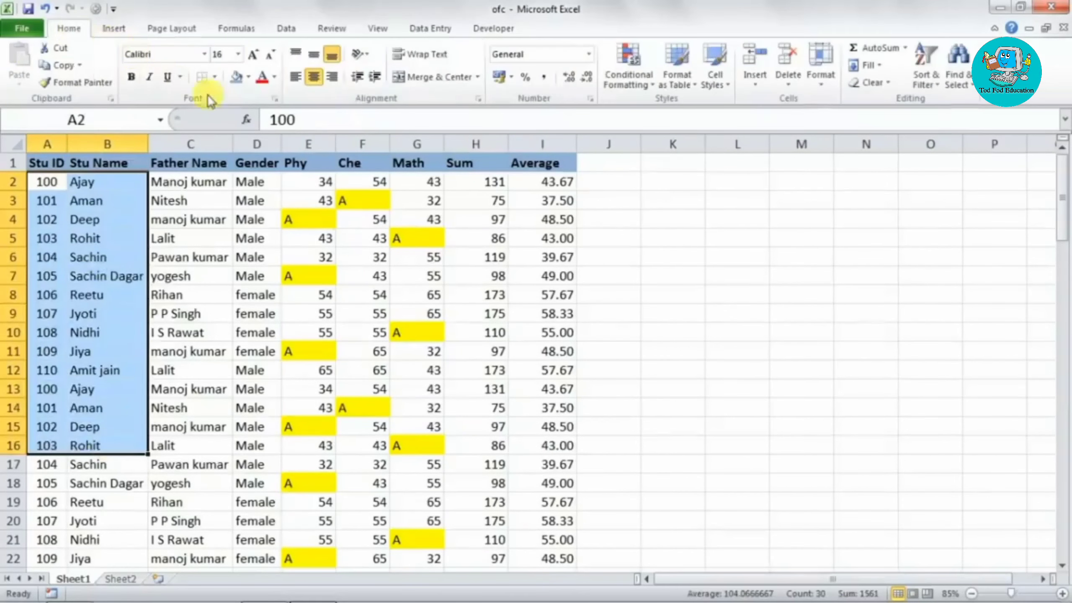
pyautogui.click(261, 76)
pyautogui.click(216, 297)
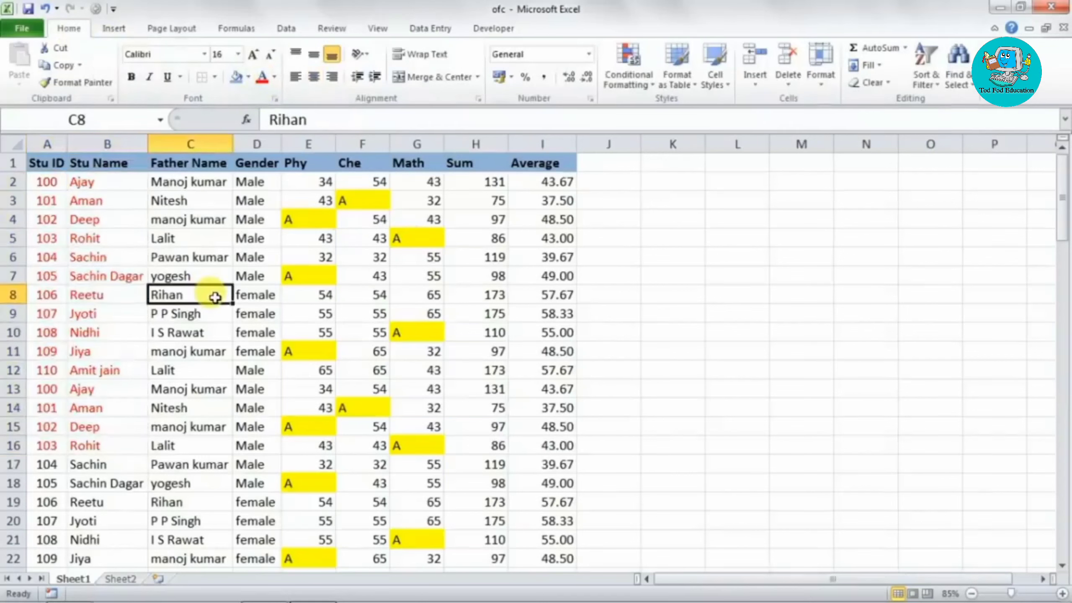
pyautogui.hotkey('ctrl', 'p')
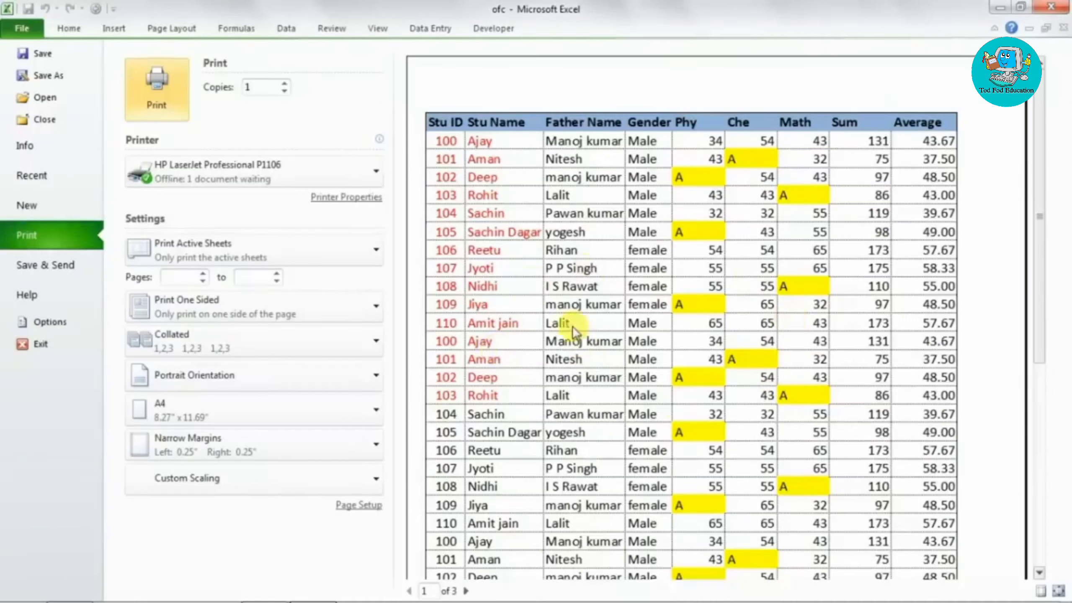
pyautogui.press('Escape')
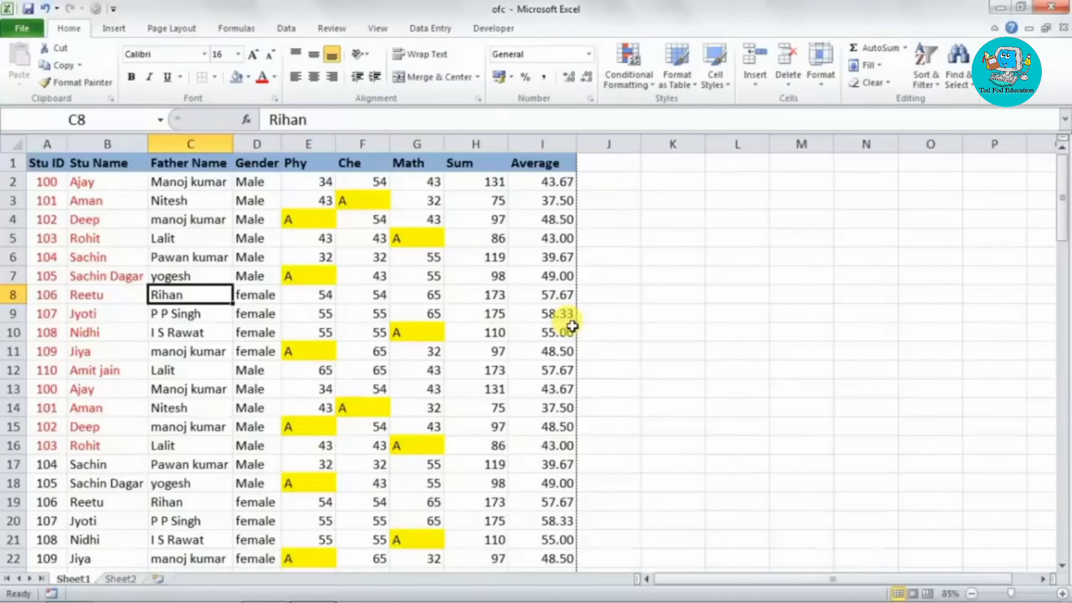
# Enable black and white printing for the sheet, check the print preview and return to the sheet.
pyautogui.click(175, 29)
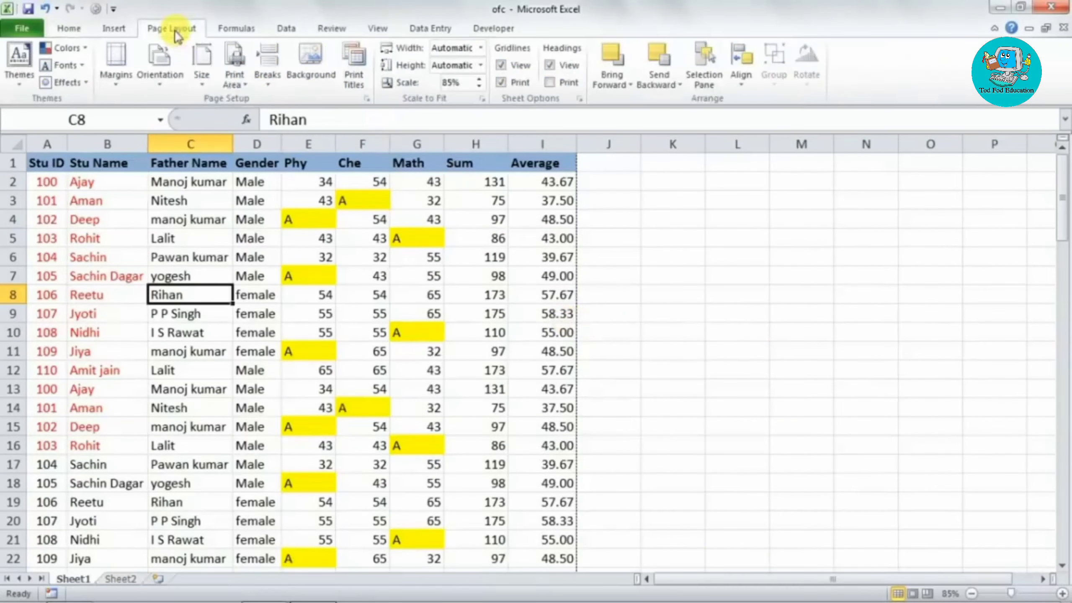
pyautogui.click(354, 69)
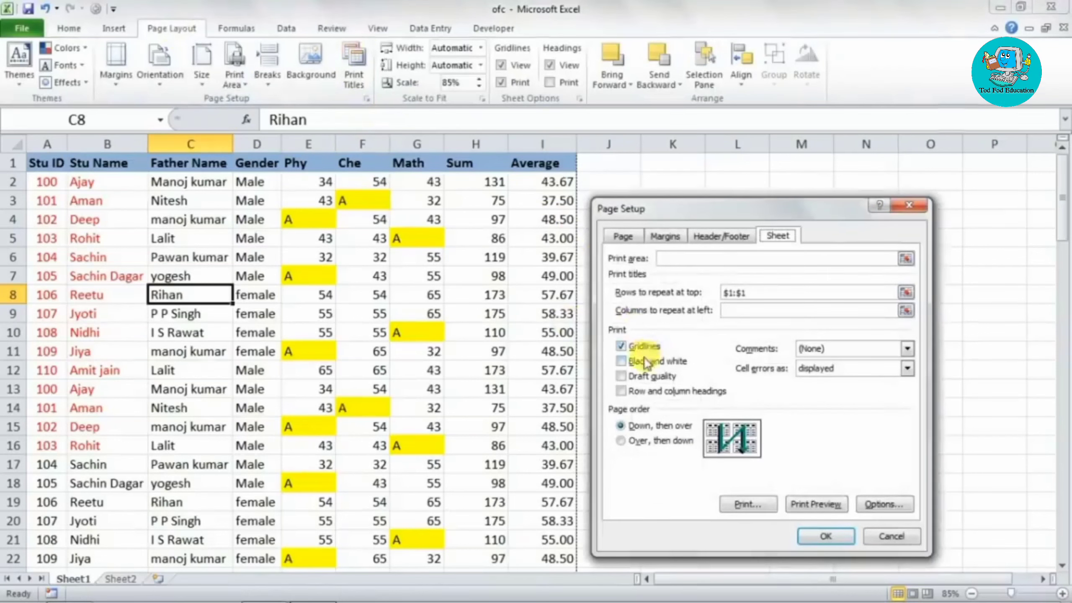
pyautogui.click(622, 362)
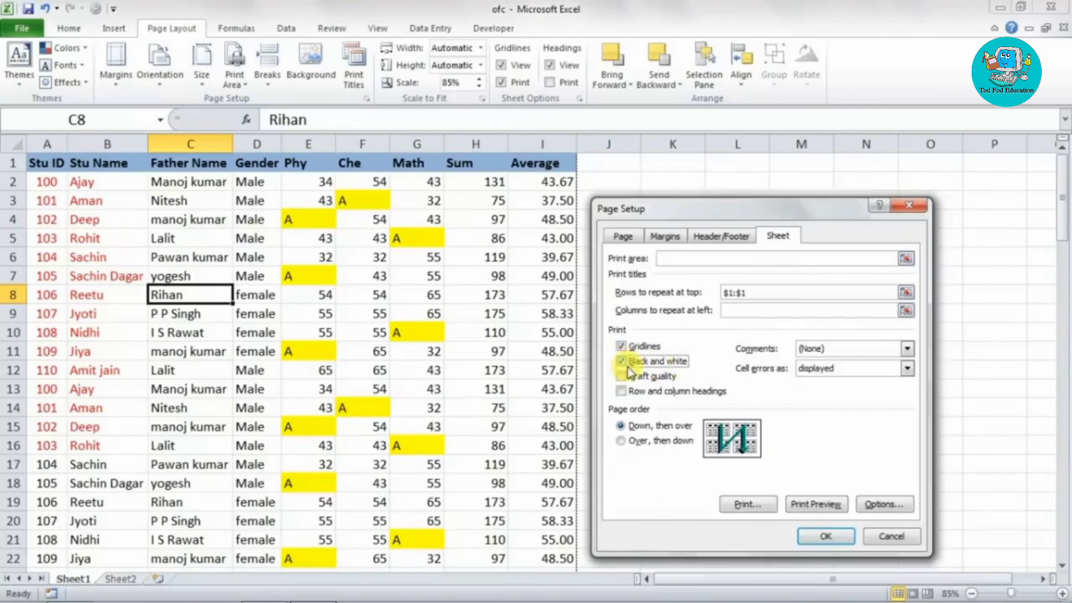
pyautogui.click(801, 541)
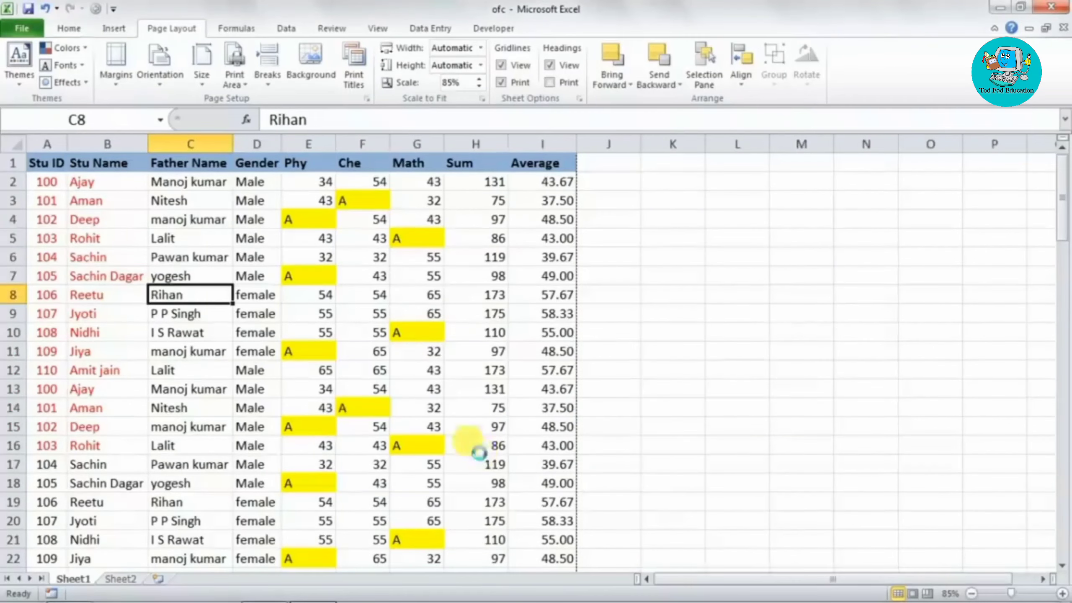
pyautogui.hotkey('ctrl', 'p')
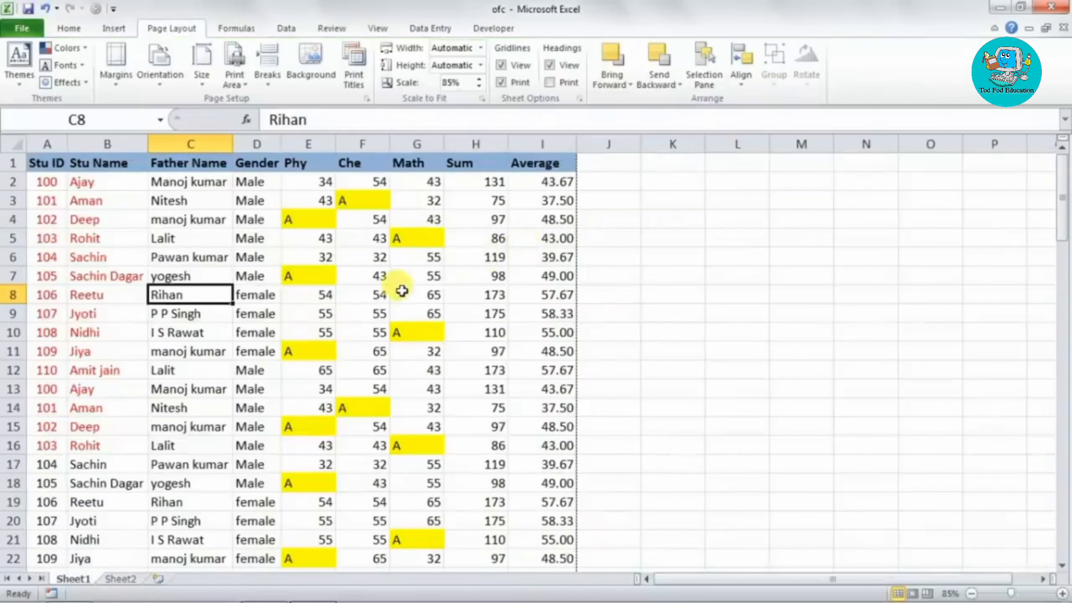
pyautogui.click(402, 277)
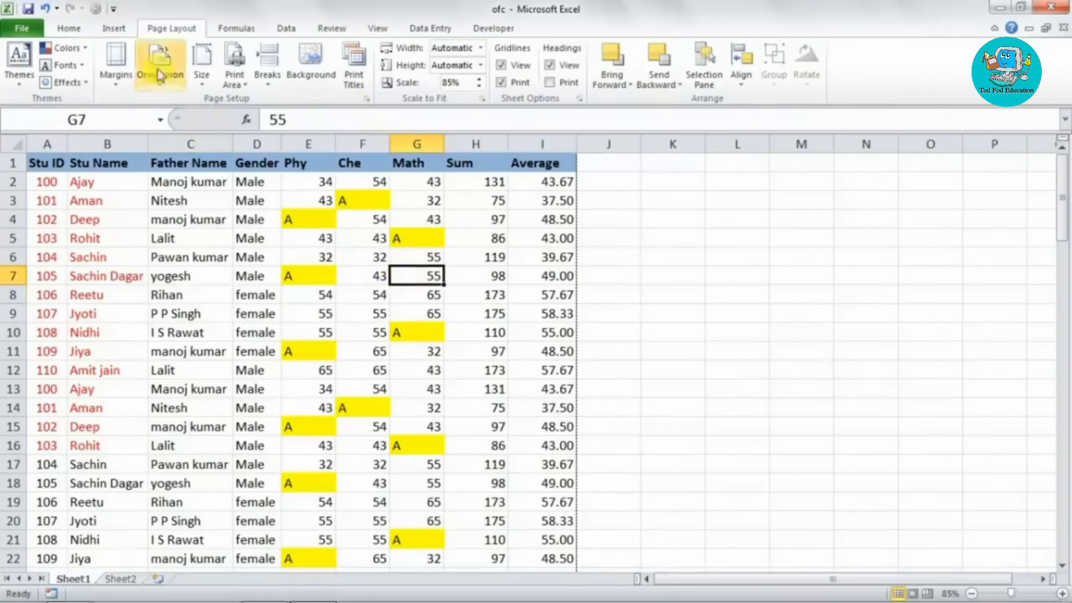